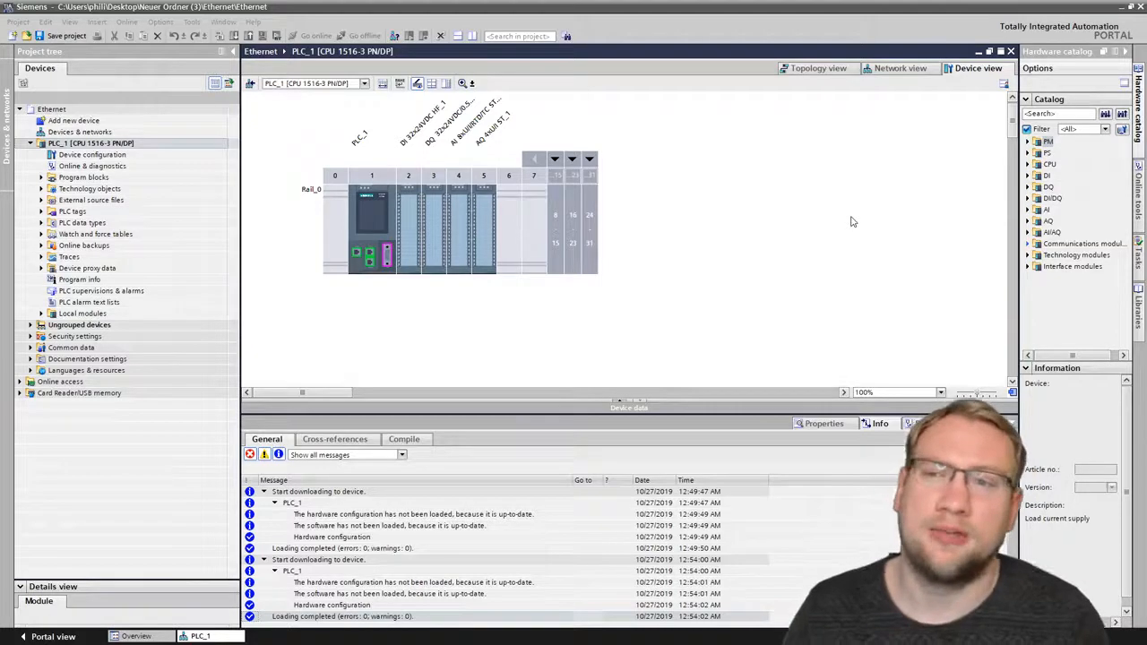
left_click(359, 219)
scroll(358, 219, "up", 4)
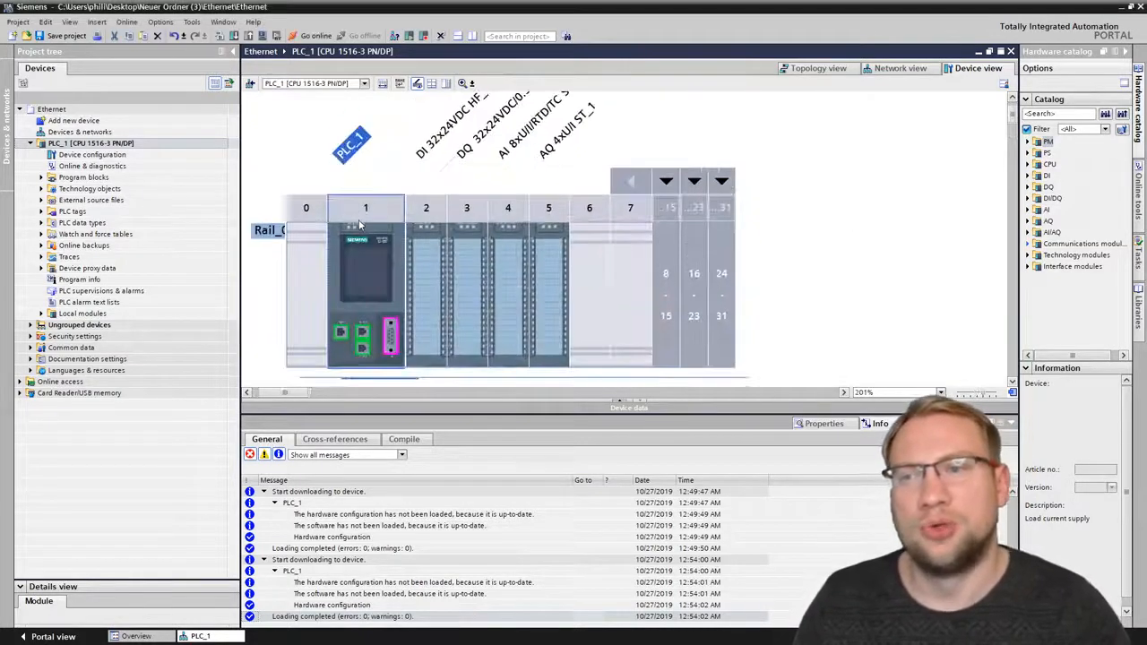
scroll(422, 189, "down", 2)
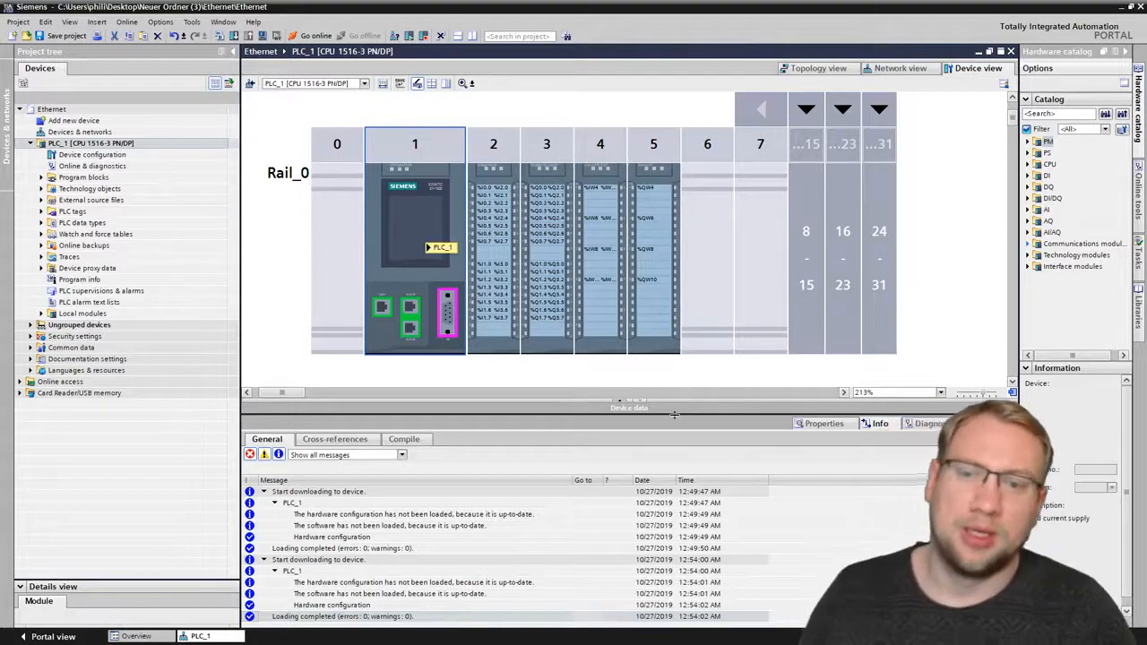
left_click_drag(674, 417, 673, 516)
left_click(679, 444)
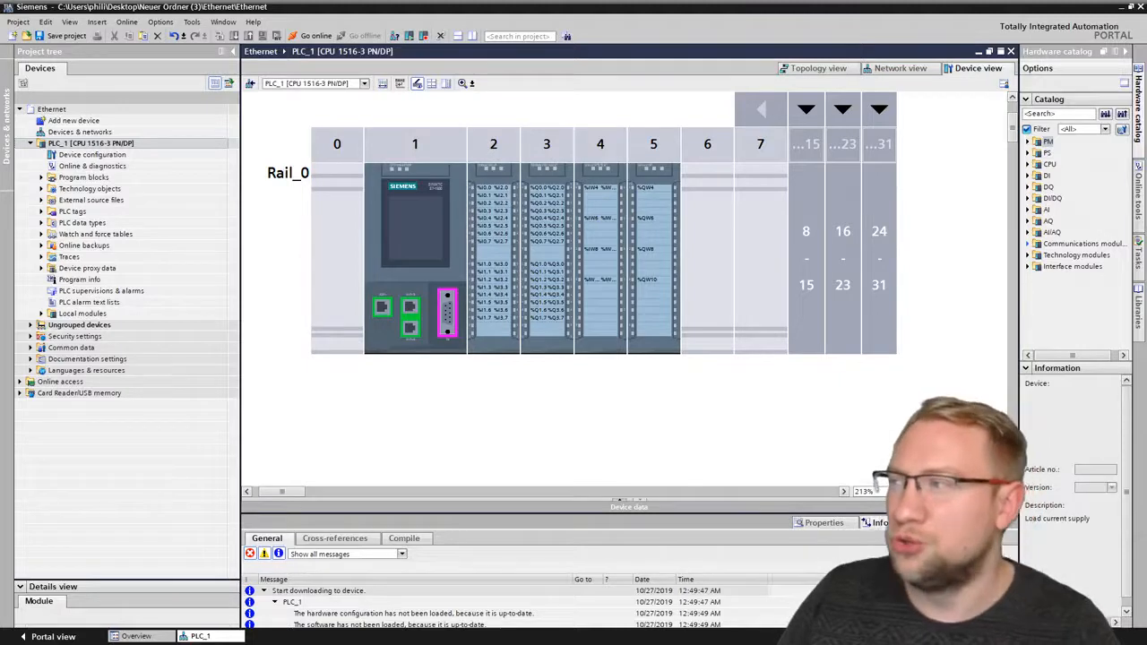
left_click_drag(0, 296, 640, 0)
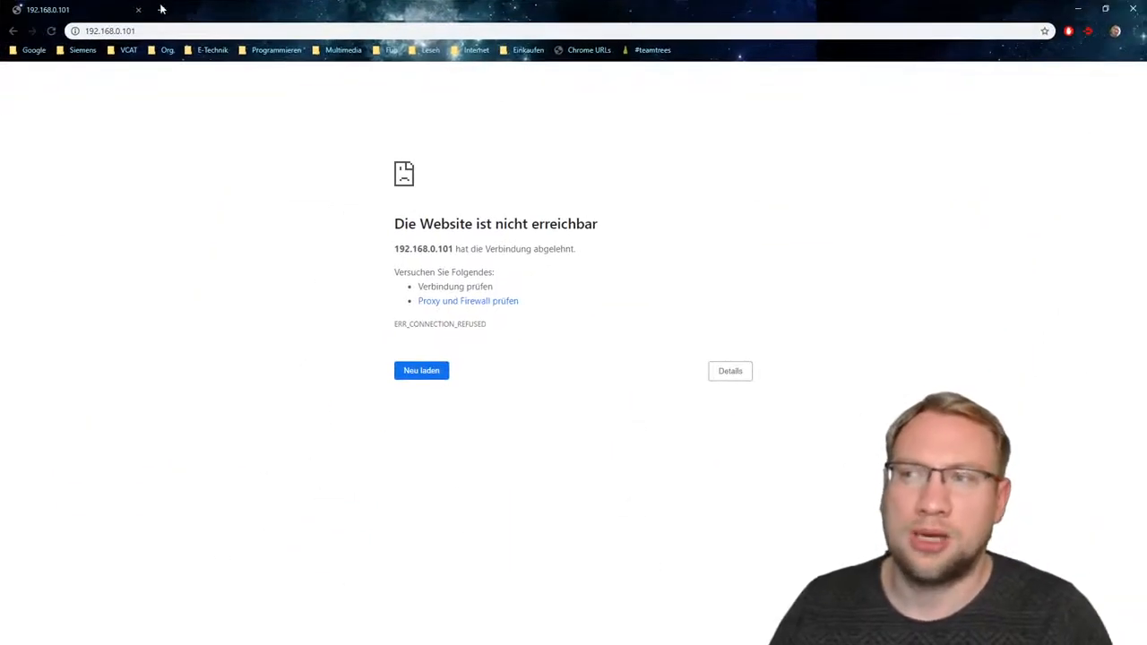
left_click_drag(280, 11, 0, 215)
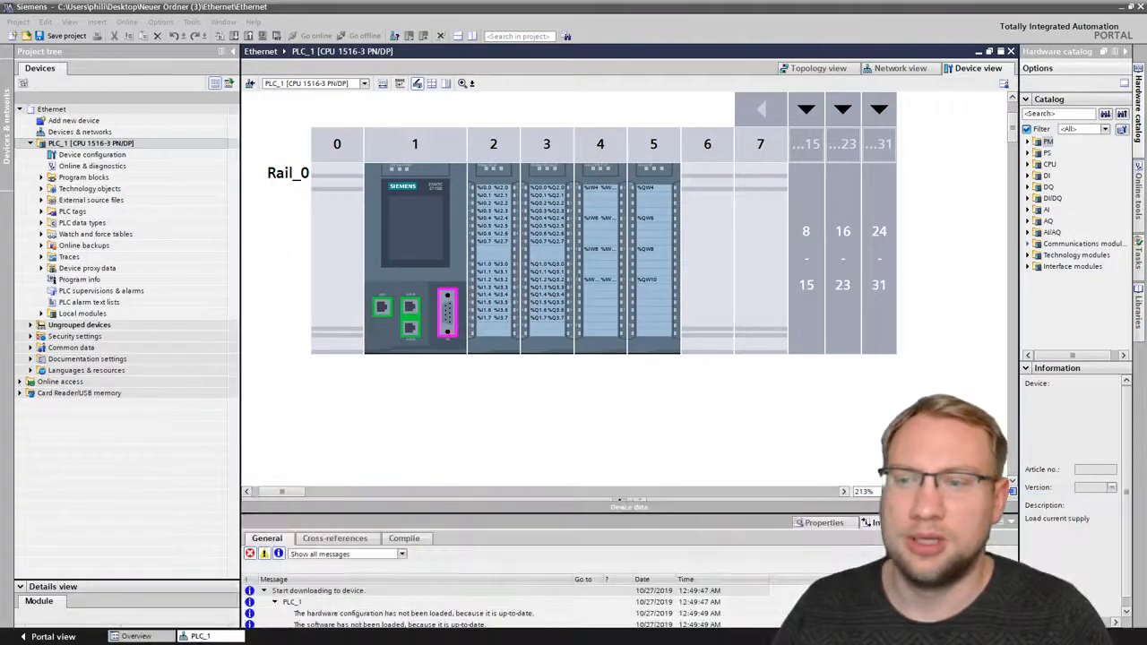
- Open the properties of PROFINET interface_1 and check the IP address in its Ethernet addresses
left_click(409, 315)
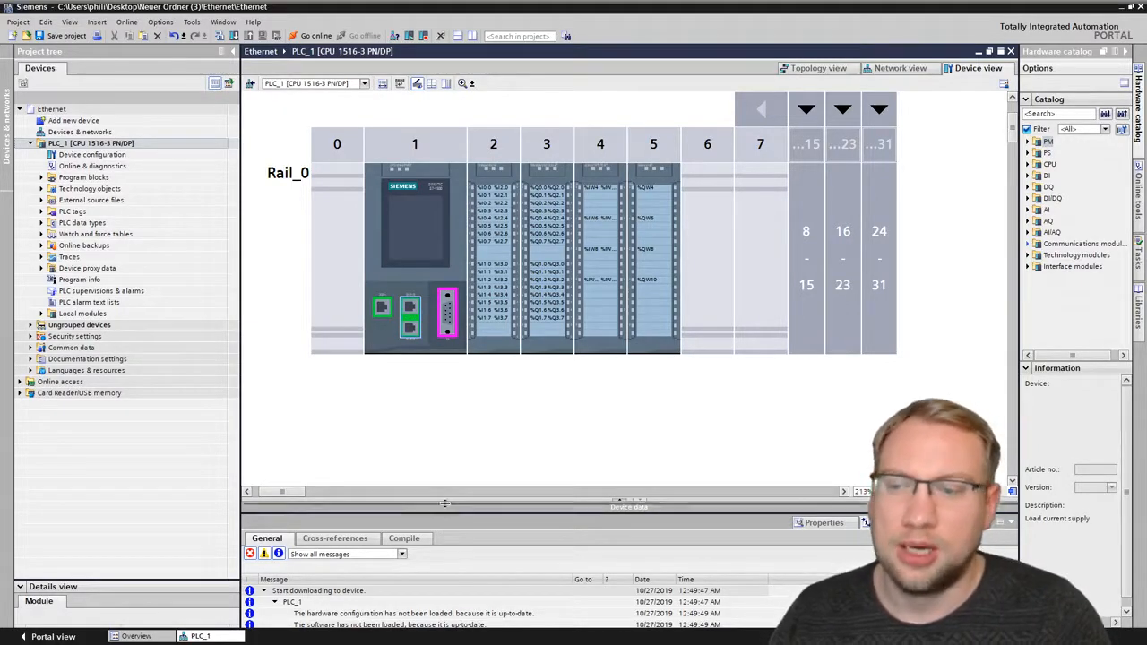
left_click_drag(445, 504, 399, 316)
left_click(410, 327)
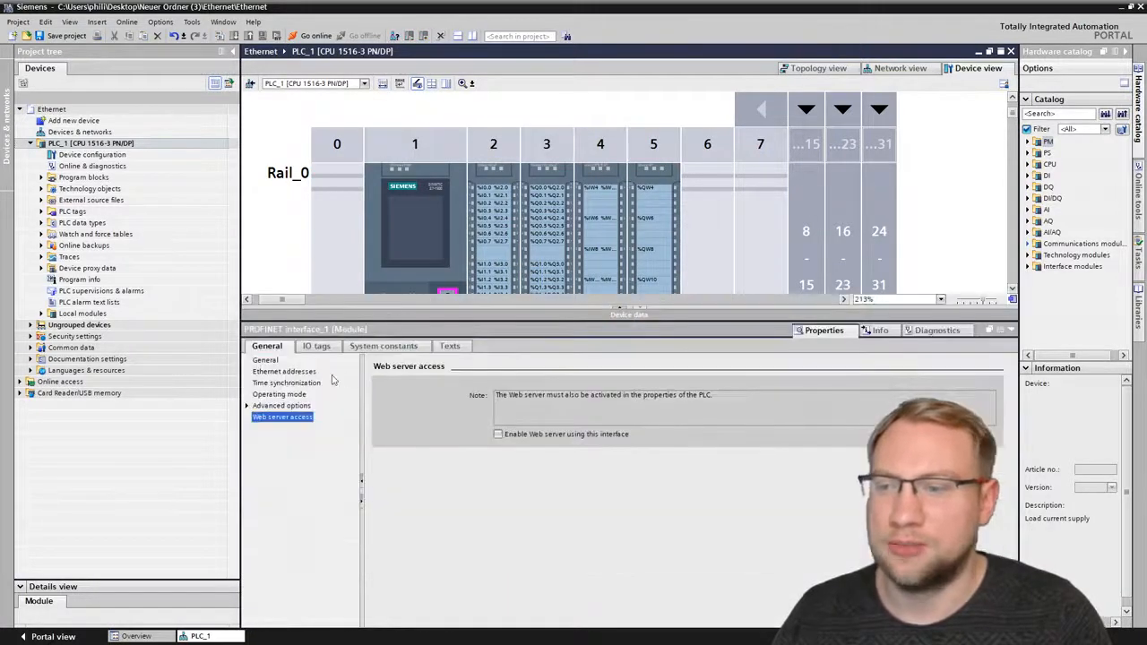
left_click(274, 371)
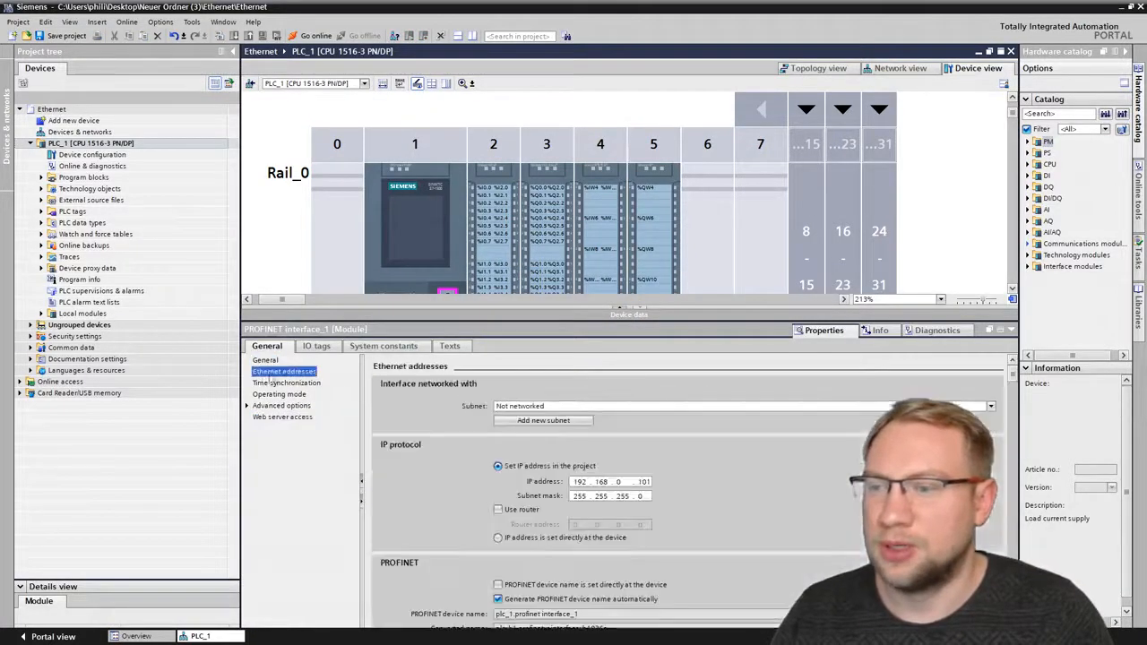
left_click(581, 485)
left_click(602, 484)
left_click(619, 484)
left_click(641, 484)
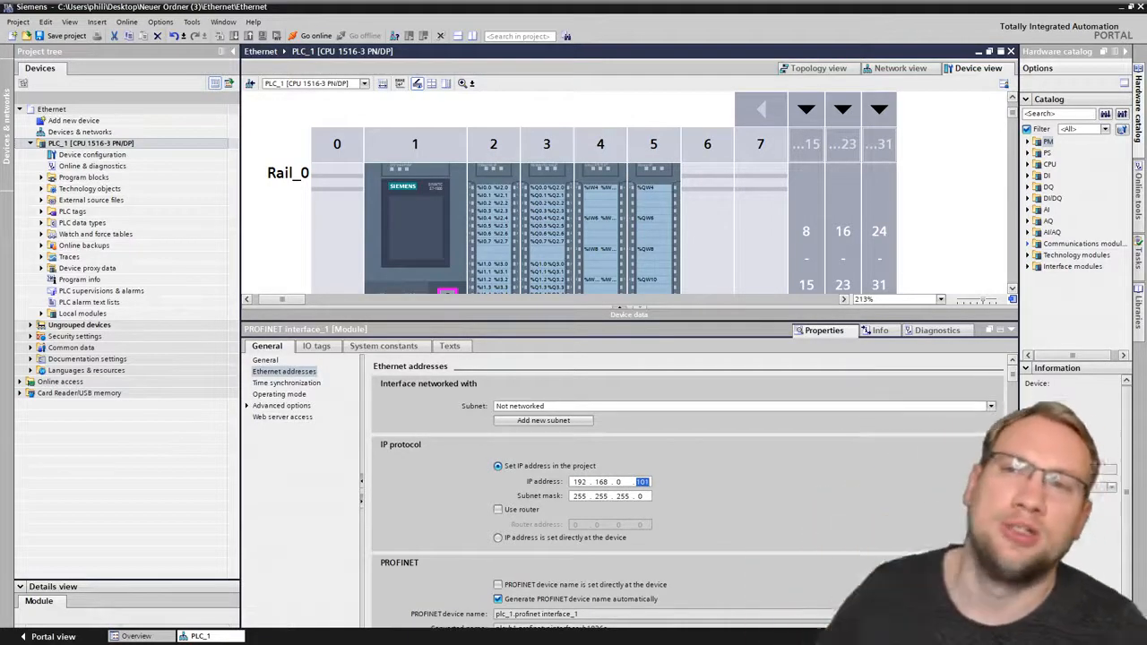
- Switch to the Chrome browser and try to load the PLC's web page at 192.168.0.101
left_click_drag(0, 215, 587, 1)
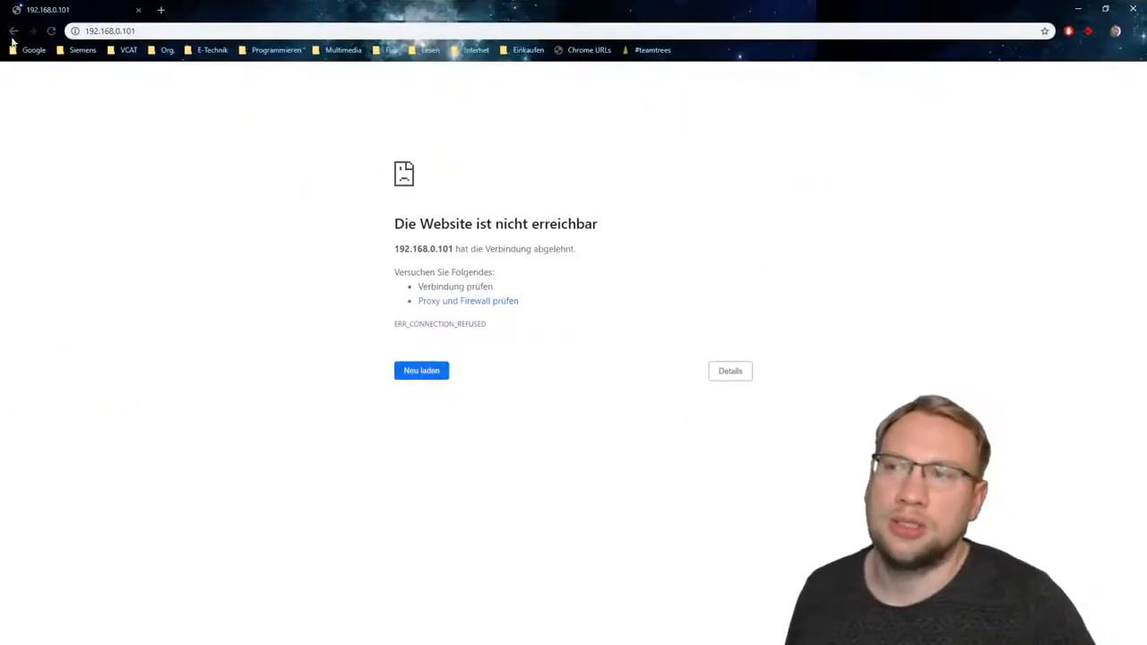
left_click(99, 31)
key("Return")
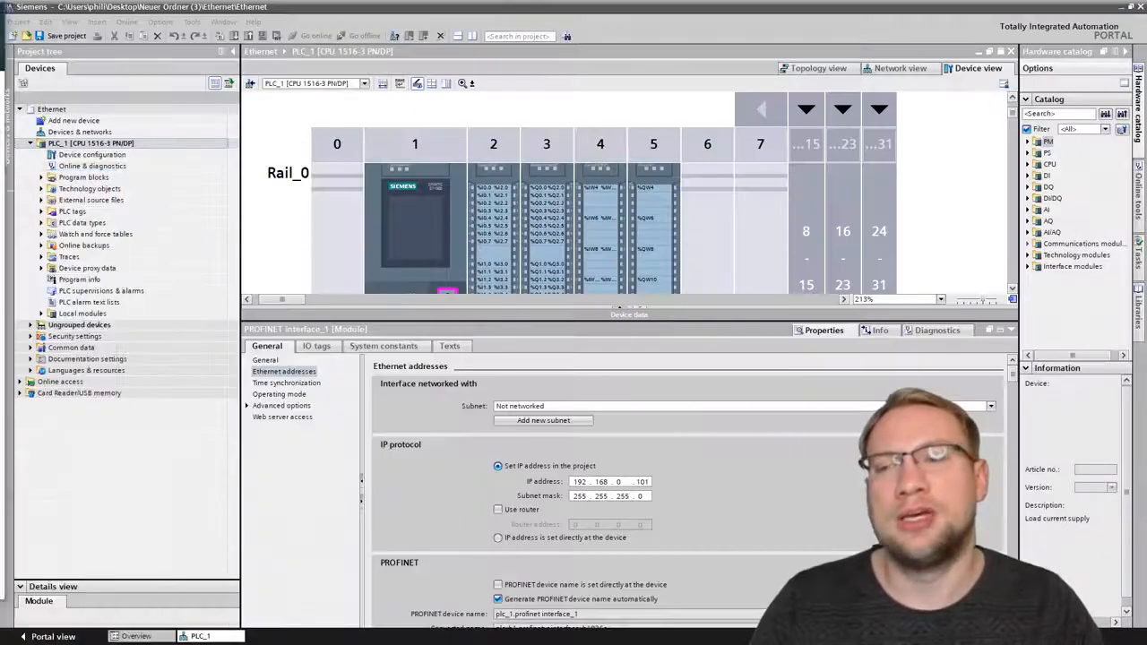
- Switch back to TIA Portal and view the Web server access settings of PROFINET interface_1
left_click(271, 417)
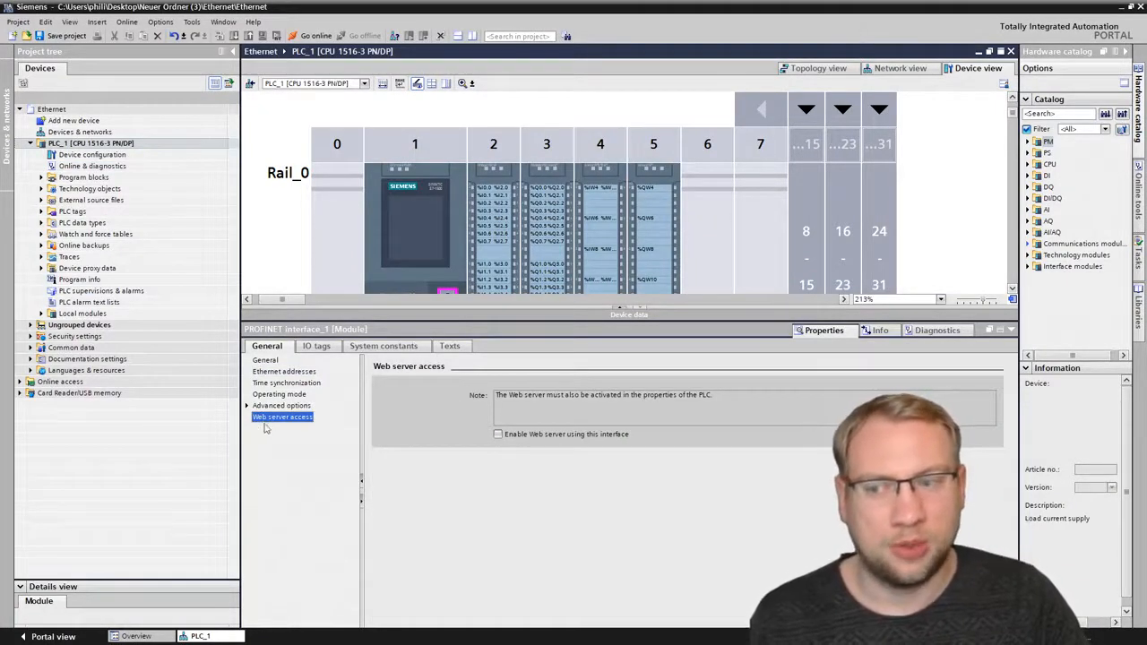
scroll(405, 271, "down", 2)
left_click(408, 255)
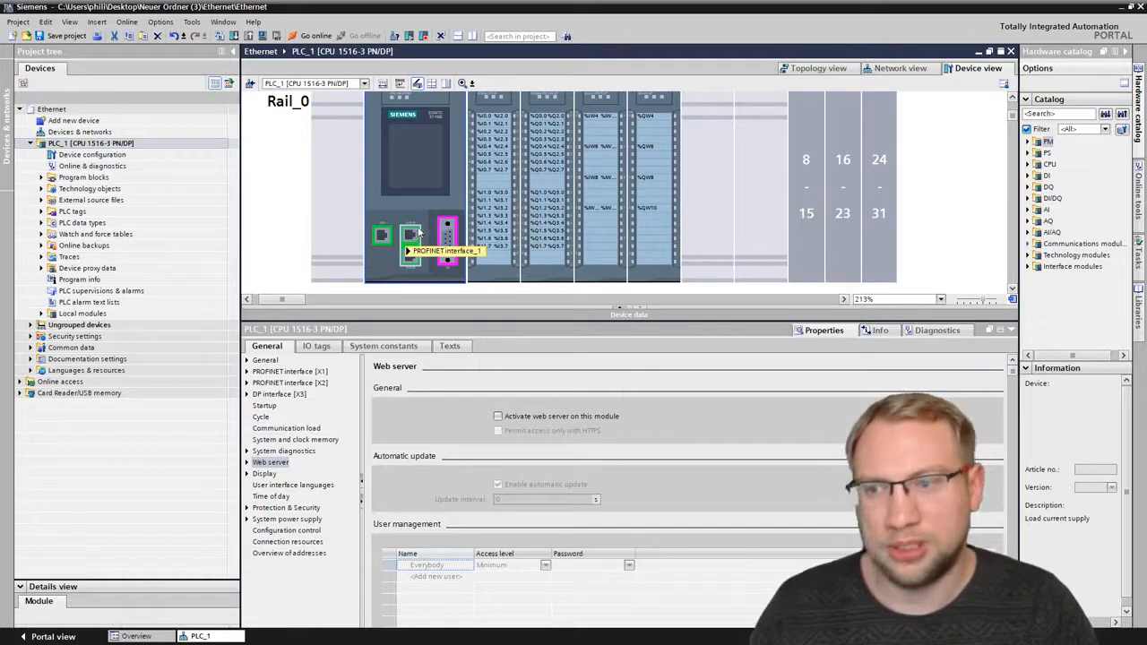
- Activate the web server on the PLC_1 module in the CPU's properties and acknowledge the security note
double_click(425, 155)
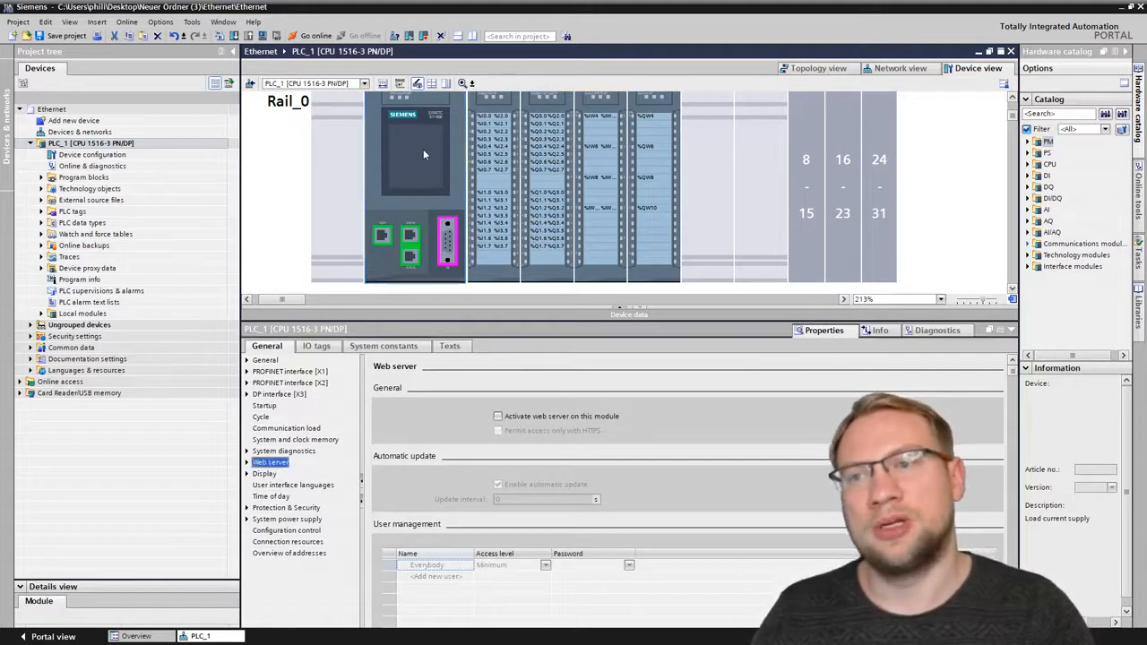
left_click(261, 395)
left_click(261, 417)
left_click(262, 451)
left_click(264, 464)
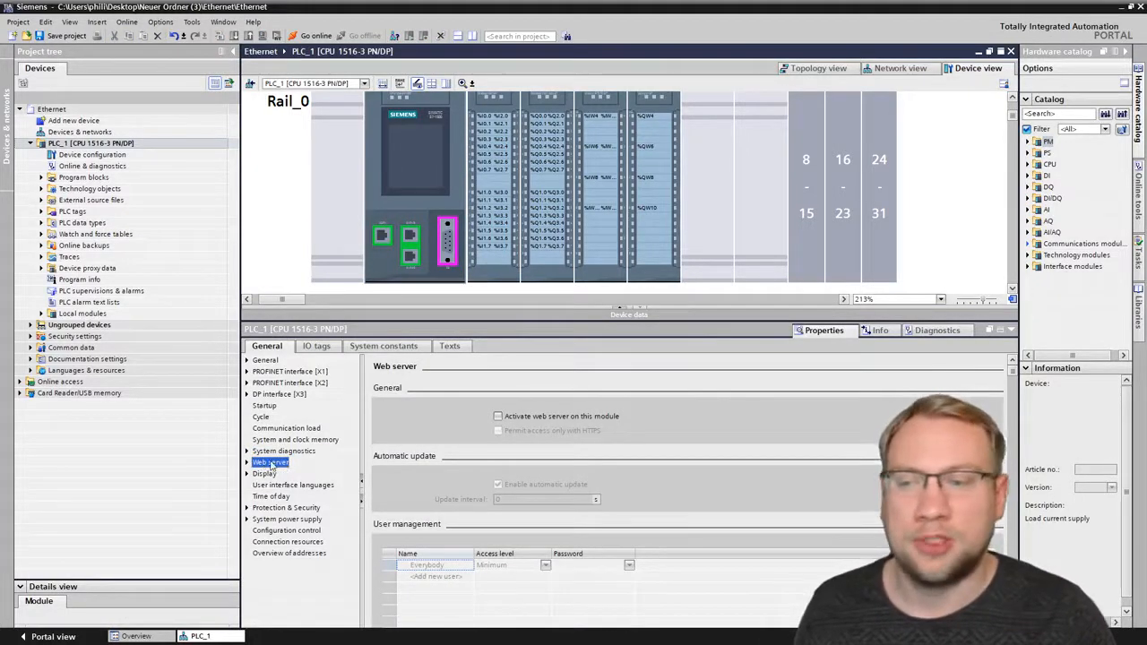
left_click(498, 417)
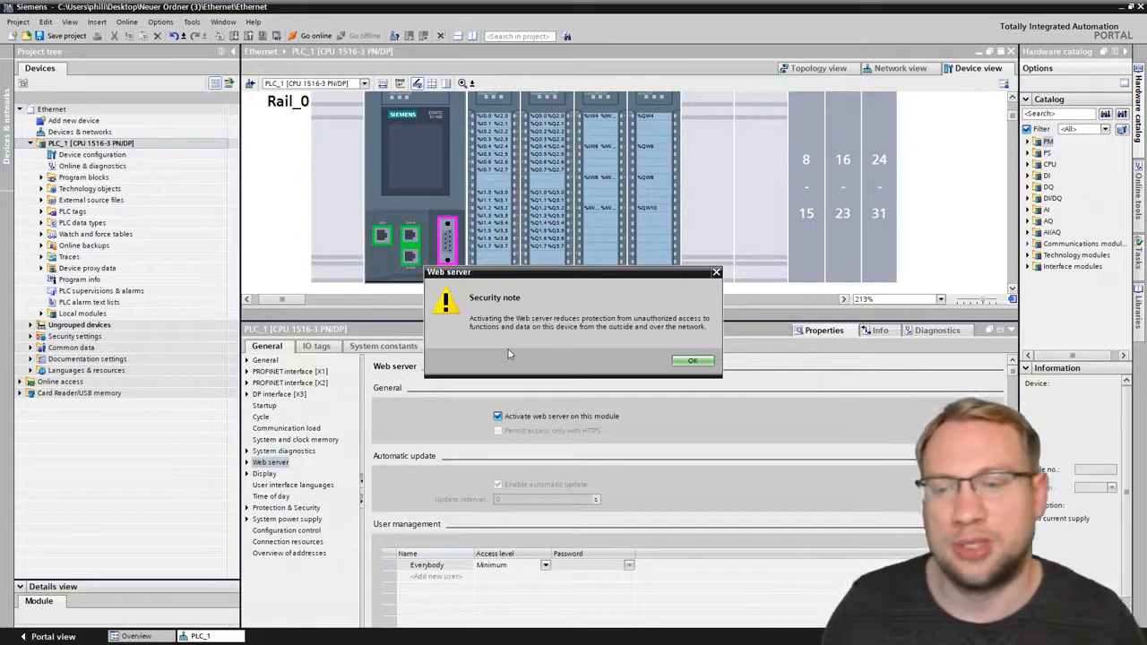
left_click(693, 361)
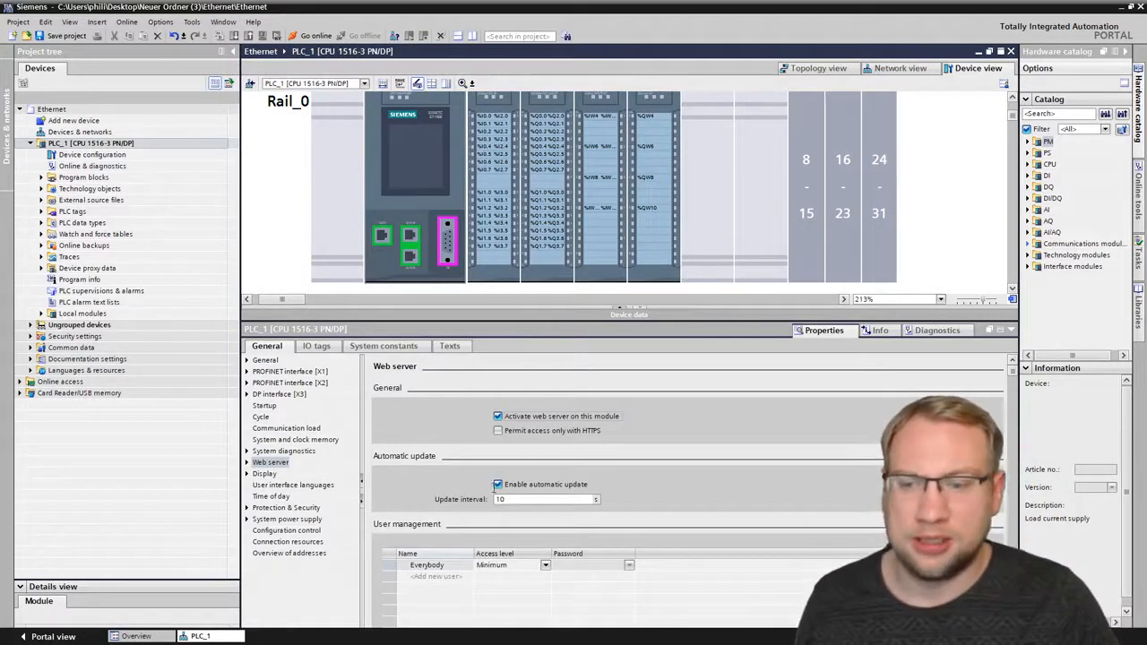
- Disable the automatic update of the PLC's web server
left_click(499, 485)
left_click(499, 485)
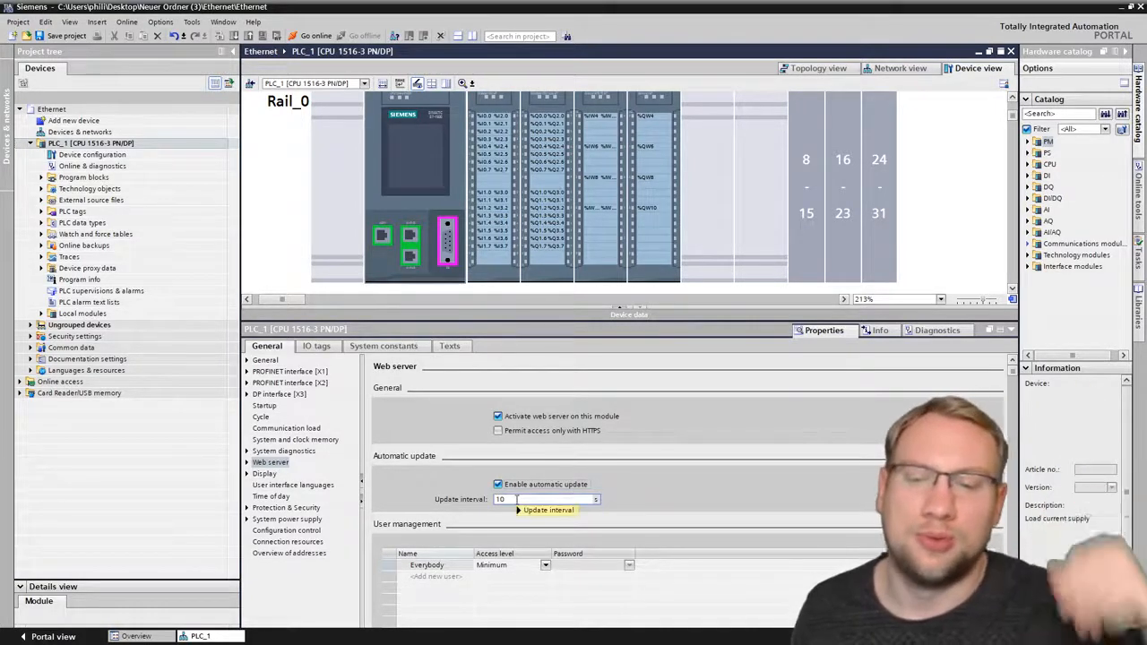
left_click(516, 485)
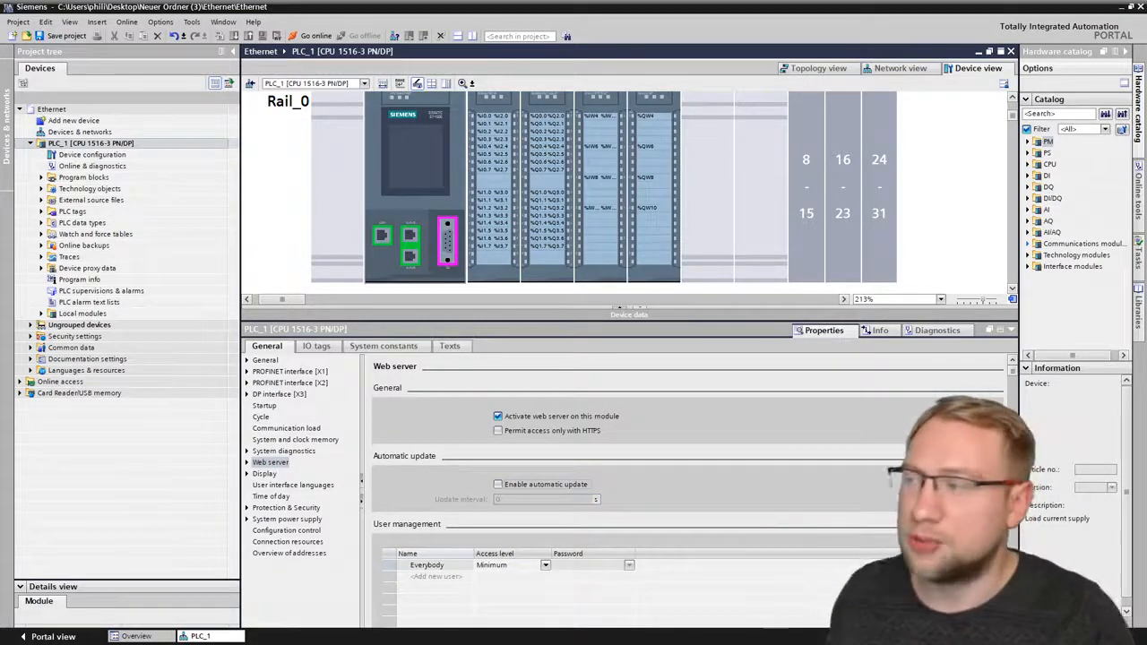
- Save the project and download PLC_1's configuration to the device, completing the load
left_click(143, 145)
left_click(70, 37)
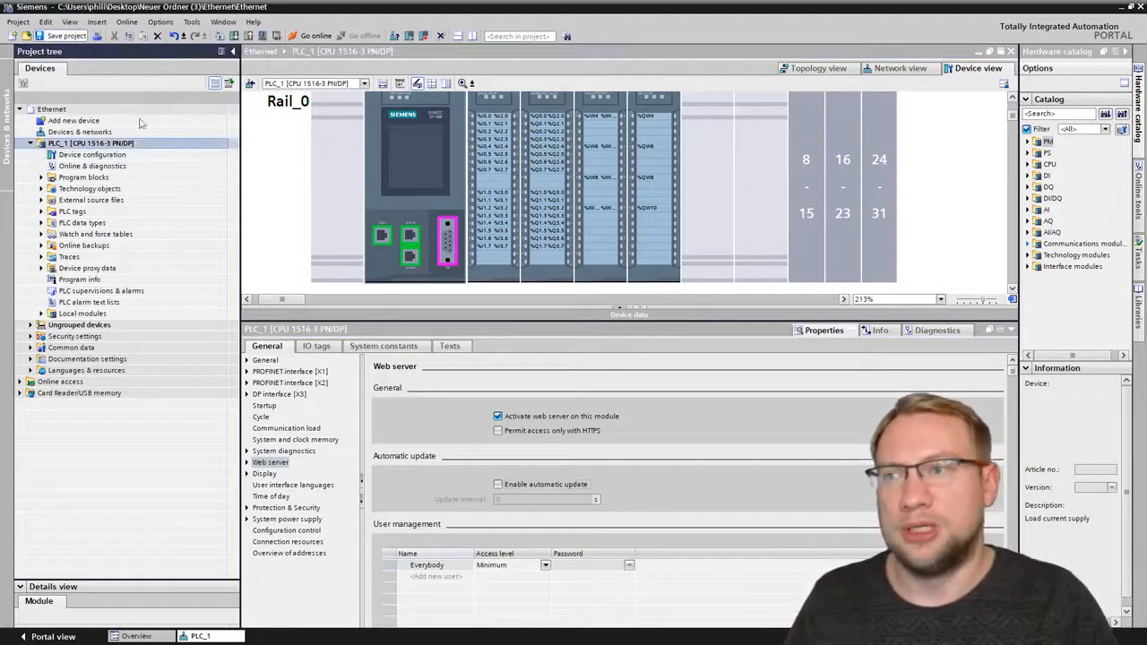
left_click(234, 35)
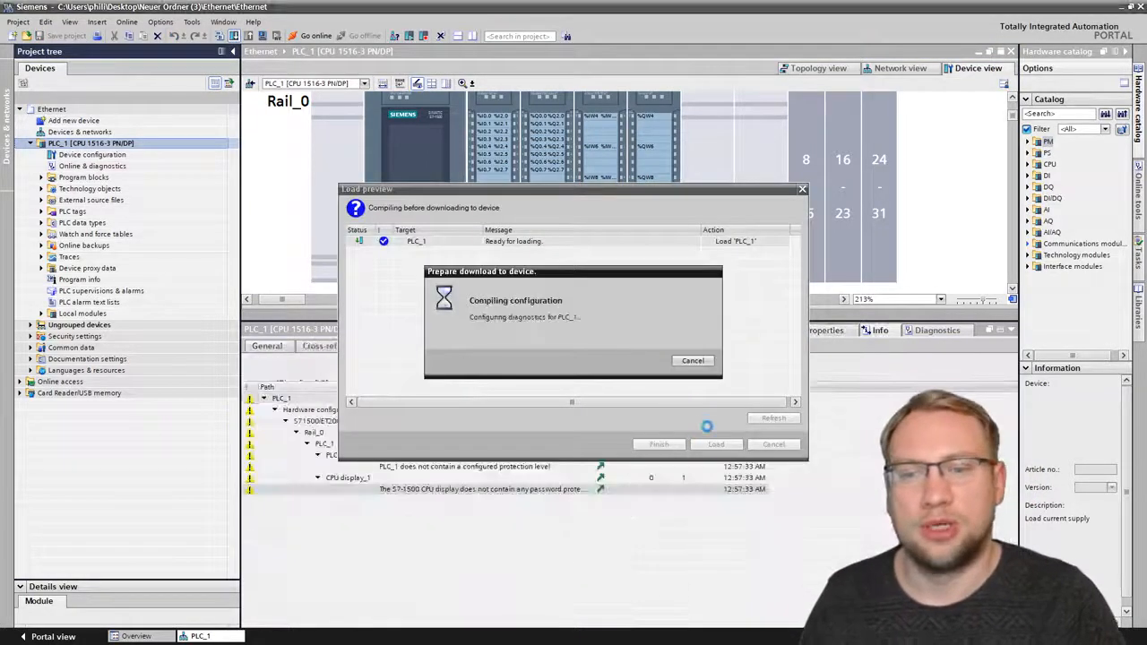
left_click(714, 448)
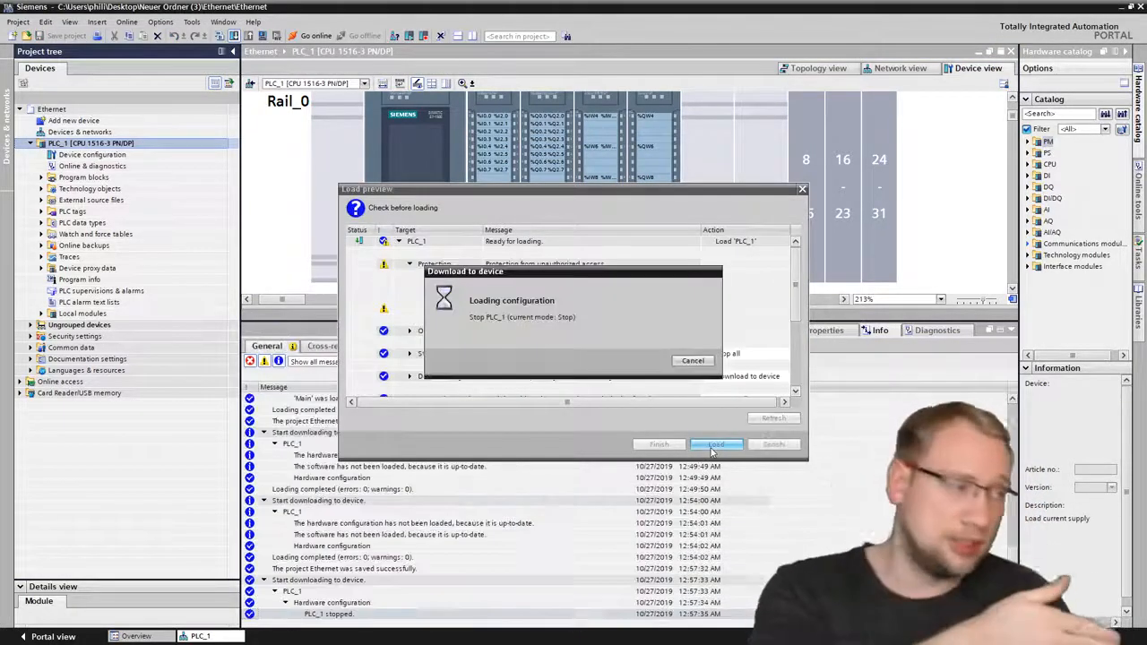
left_click(671, 446)
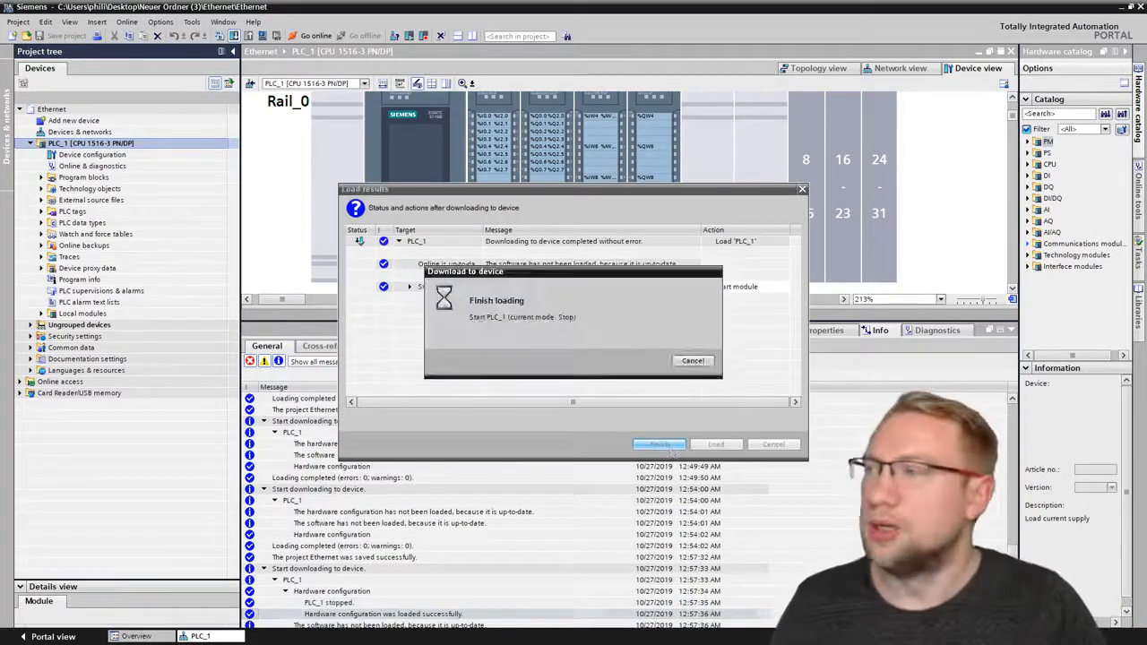
- Switch to the Chrome browser and load the PLC's web server at 192.168.0.101
left_click_drag(0, 8, 669, 6)
left_click(150, 30)
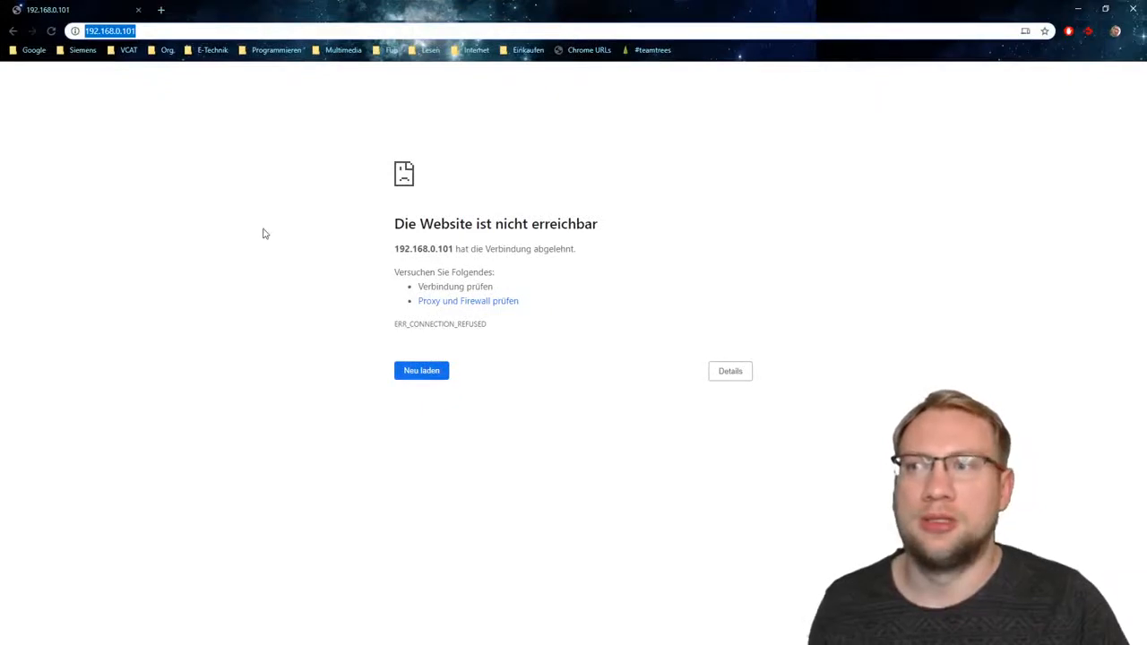
key("Return")
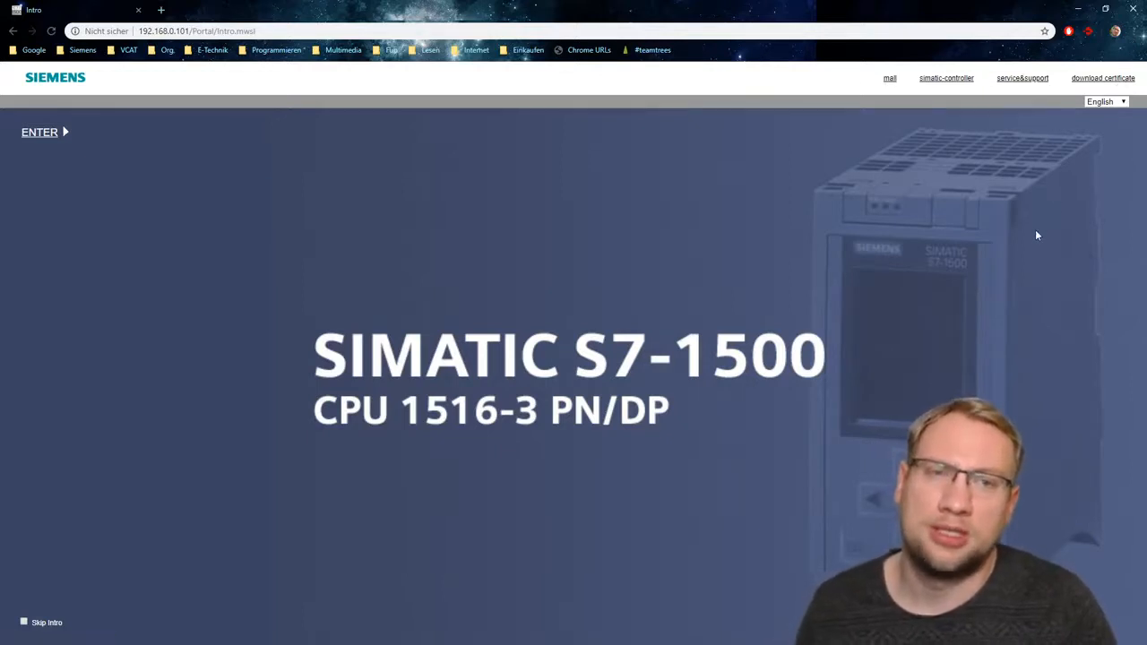
- Try the intro page in Simplified Chinese, Spanish, Italian and French, and set the language back to English
left_click(1107, 101)
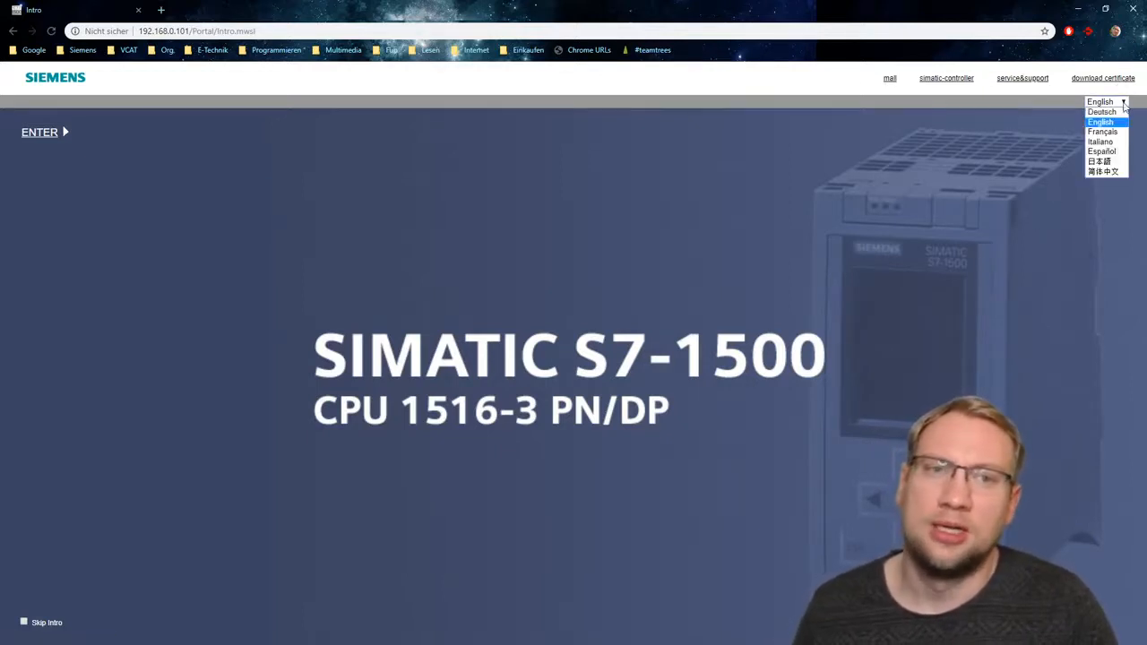
left_click(1104, 171)
left_click(1108, 102)
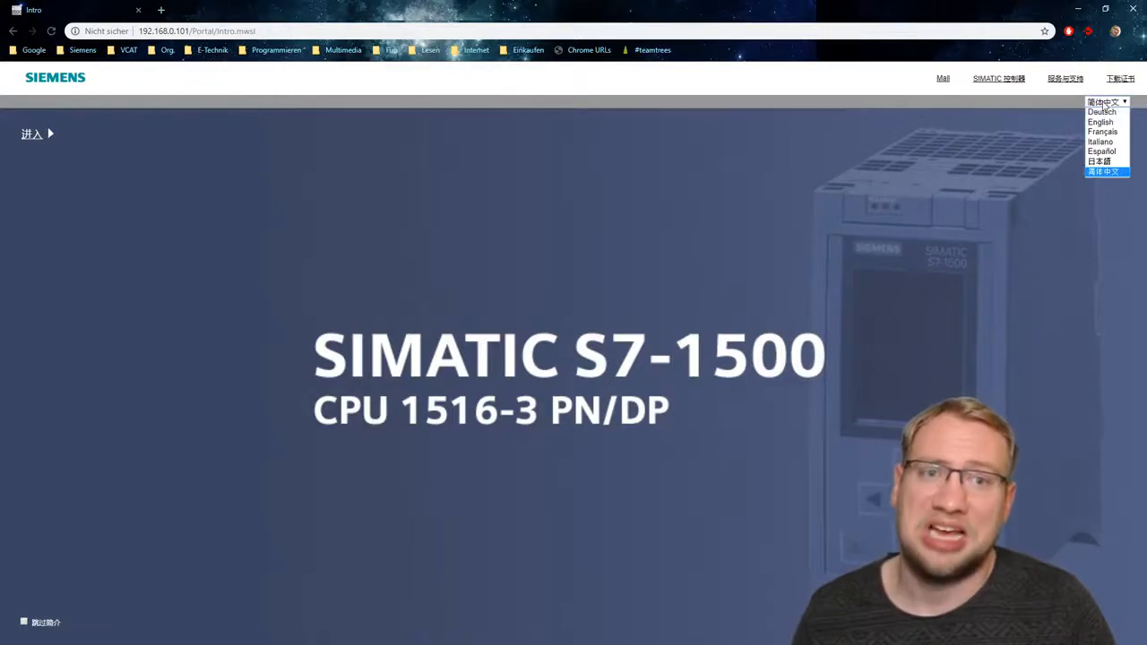
left_click(1102, 151)
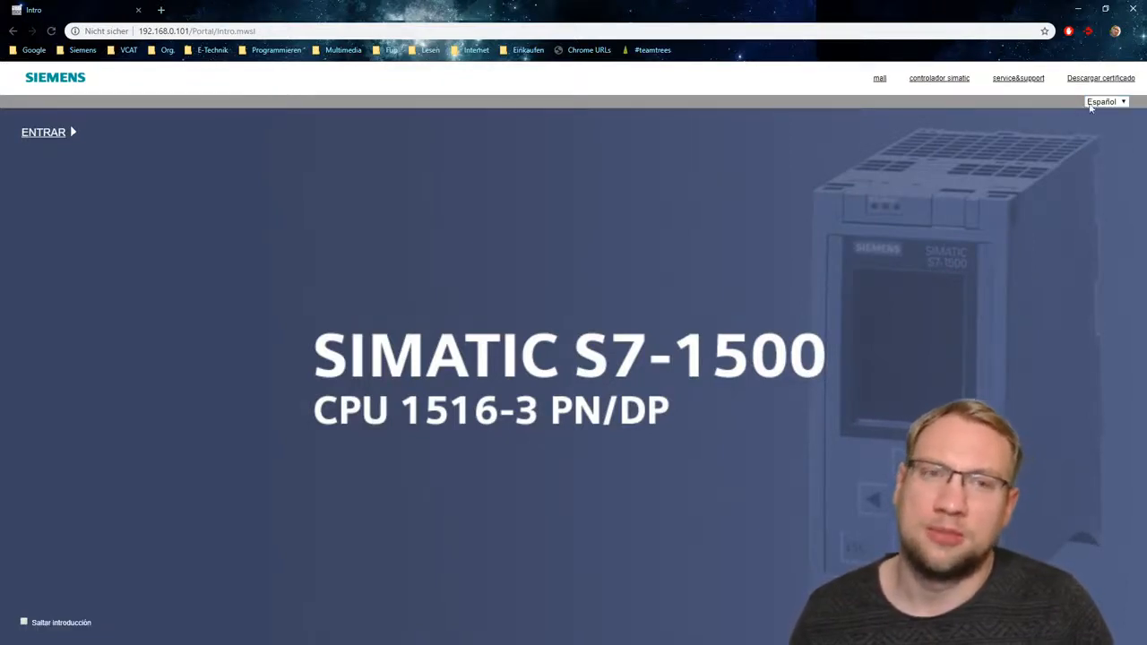
left_click(1102, 101)
left_click(1102, 143)
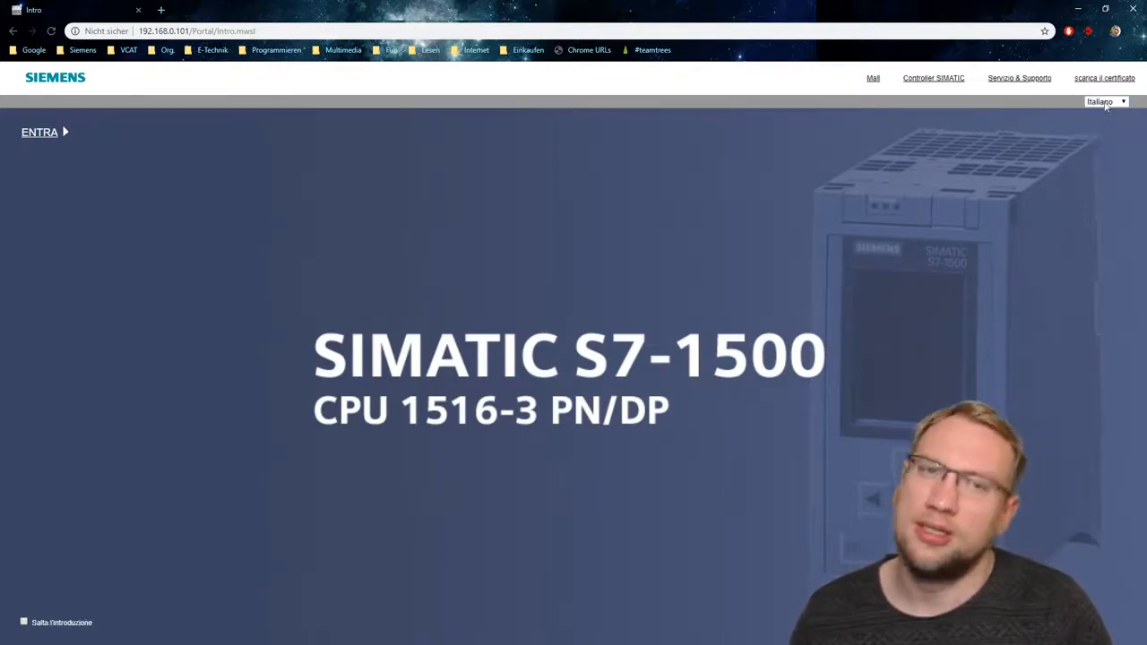
left_click(1102, 101)
left_click(1104, 135)
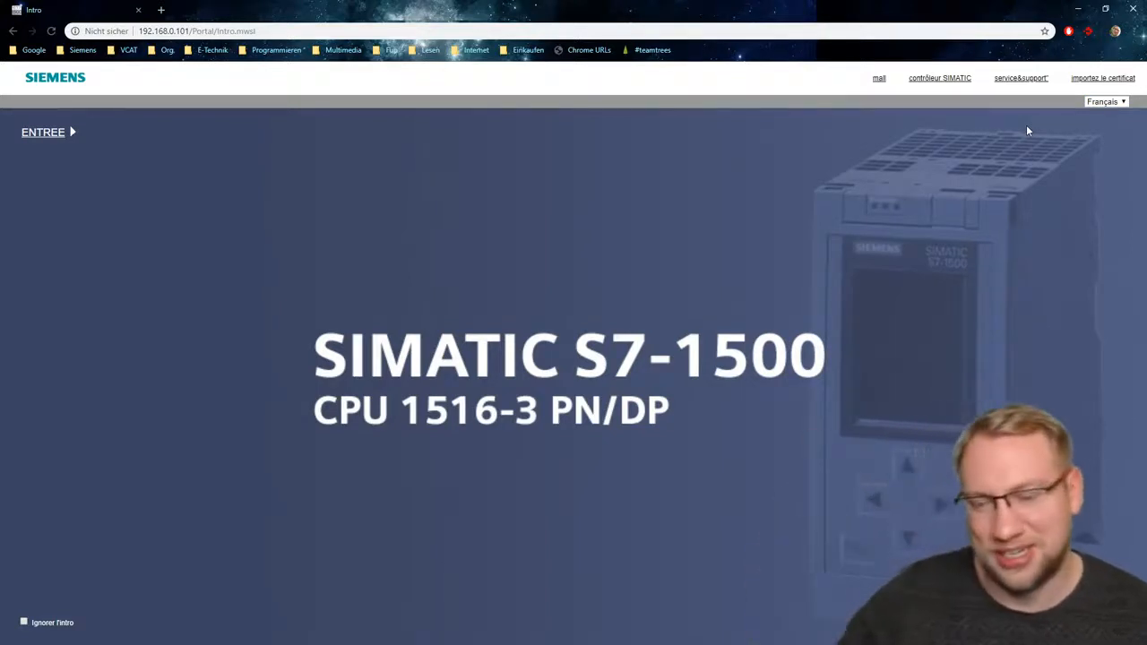
left_click(1104, 103)
left_click(1104, 115)
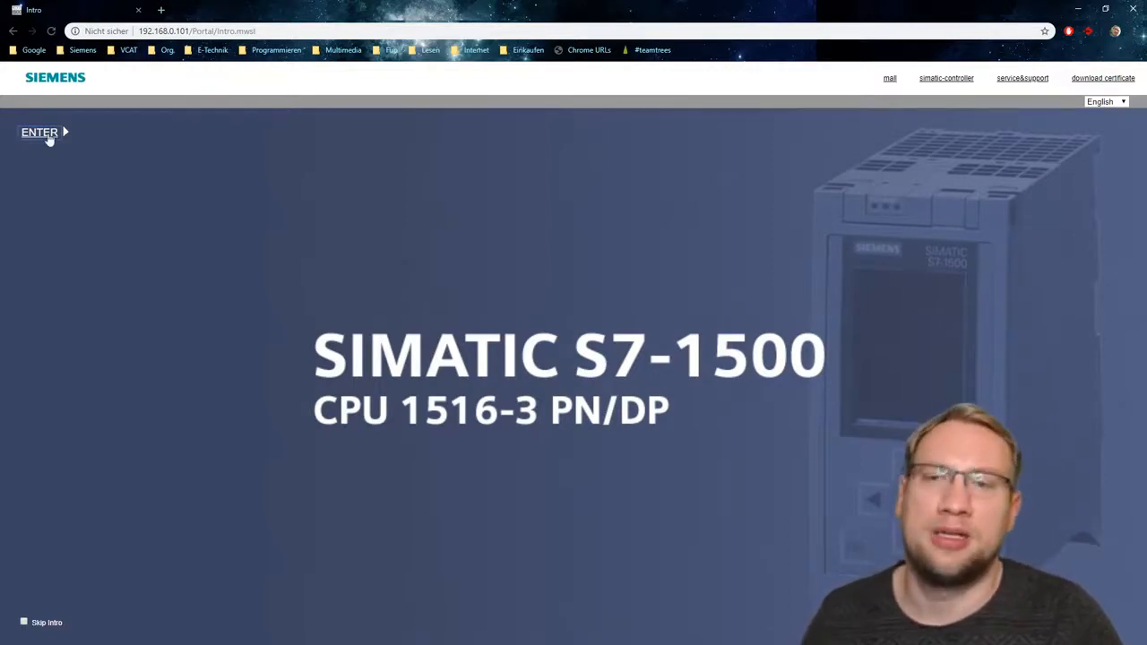
- Enter the web server and examine the start page's TIA Portal version, station name, module name, module type and status
left_click(40, 133)
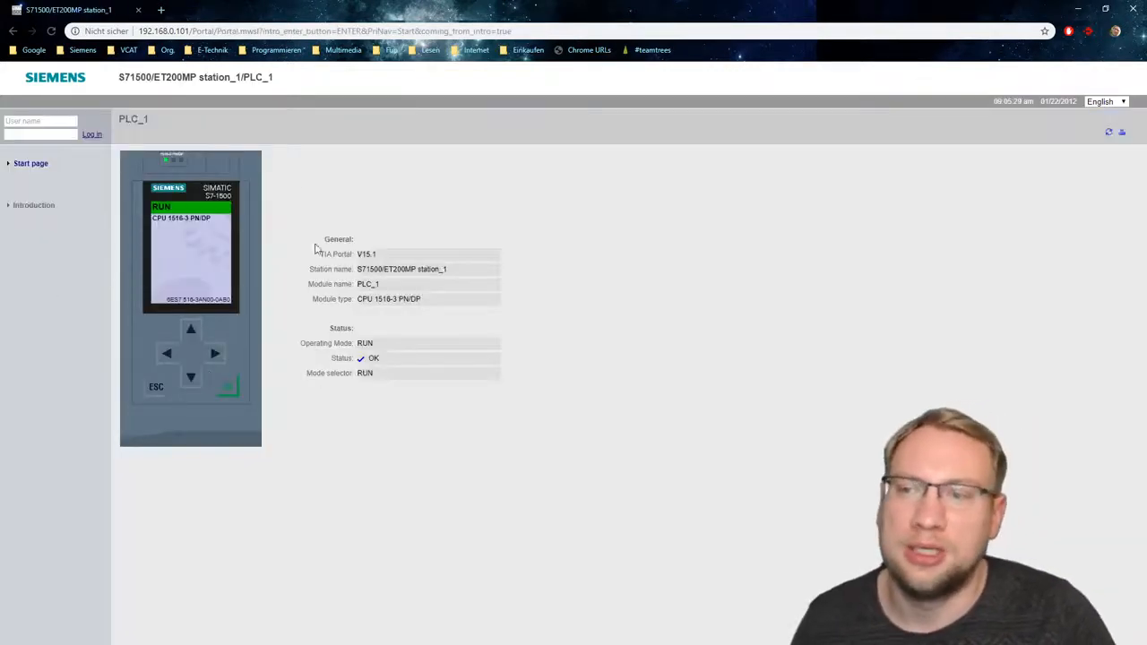
left_click_drag(364, 269, 482, 273)
left_click_drag(357, 257, 445, 259)
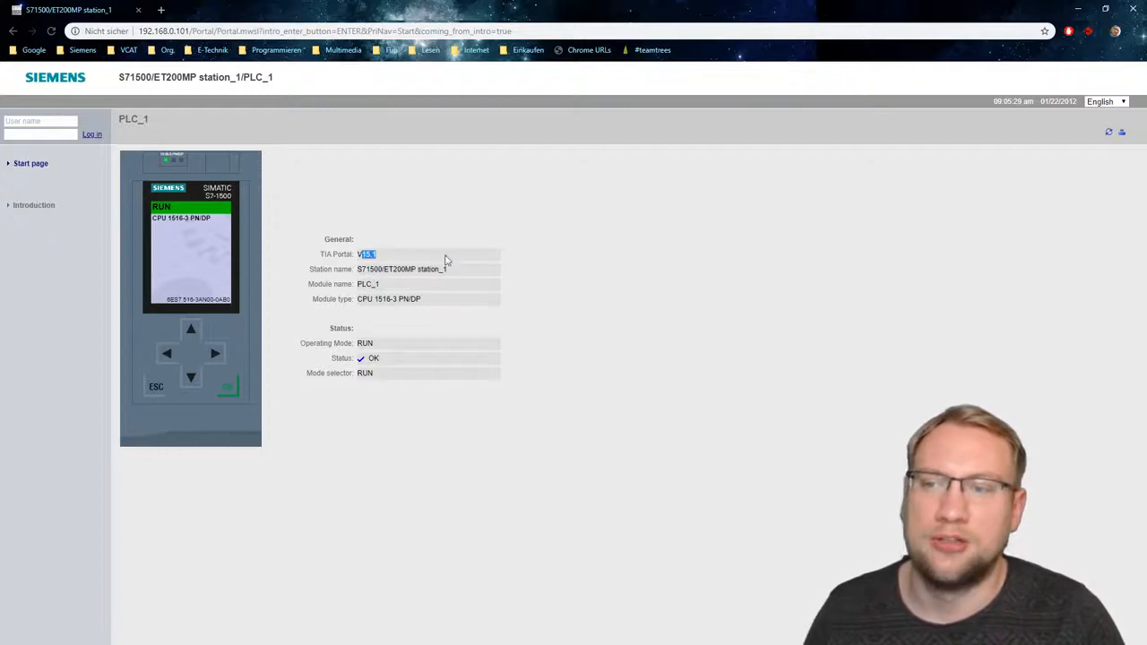
left_click_drag(391, 287, 324, 282)
left_click(388, 296)
left_click_drag(421, 298, 368, 302)
left_click(375, 329)
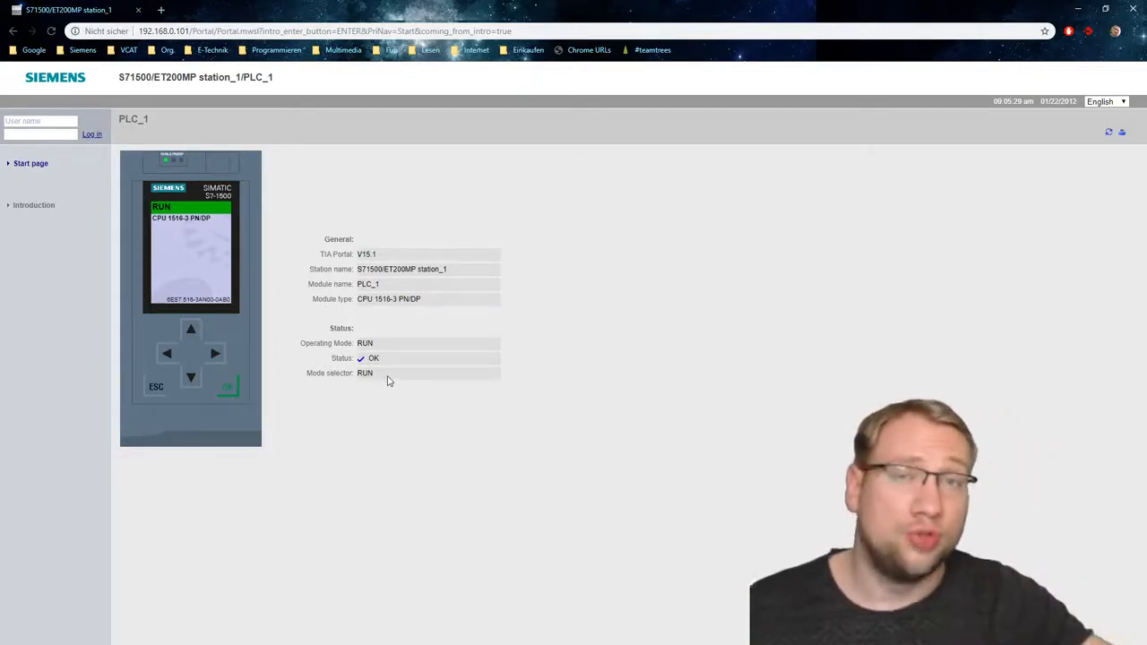
- Return to the introduction page, enter the web server again and examine the operating mode, status and mode selector
left_click(39, 206)
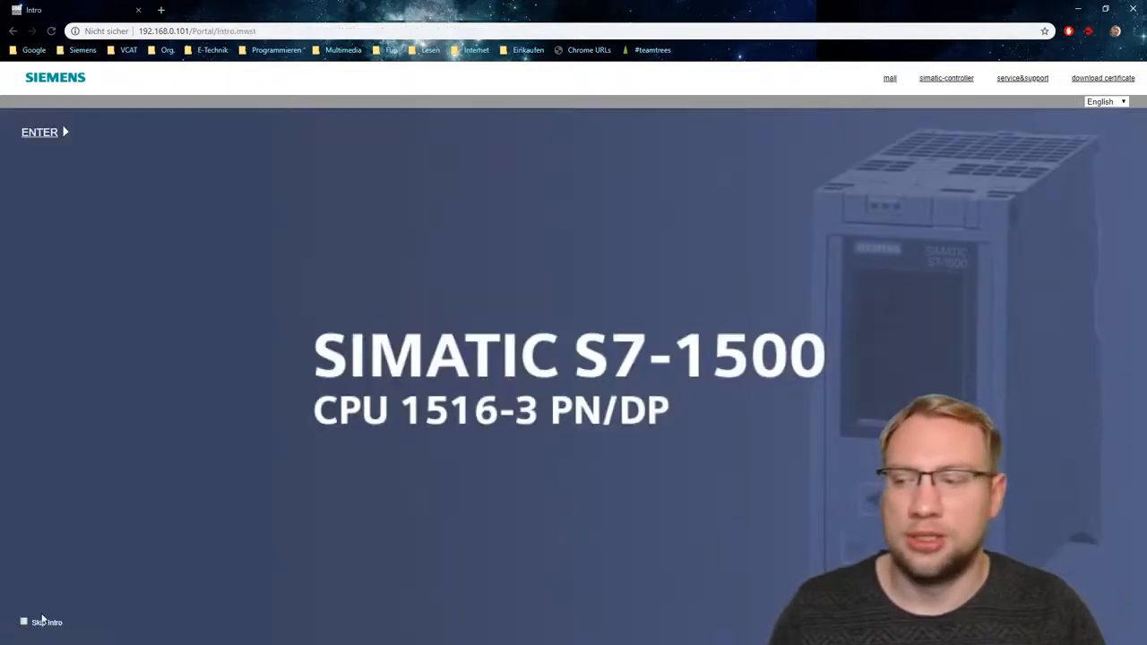
left_click(40, 132)
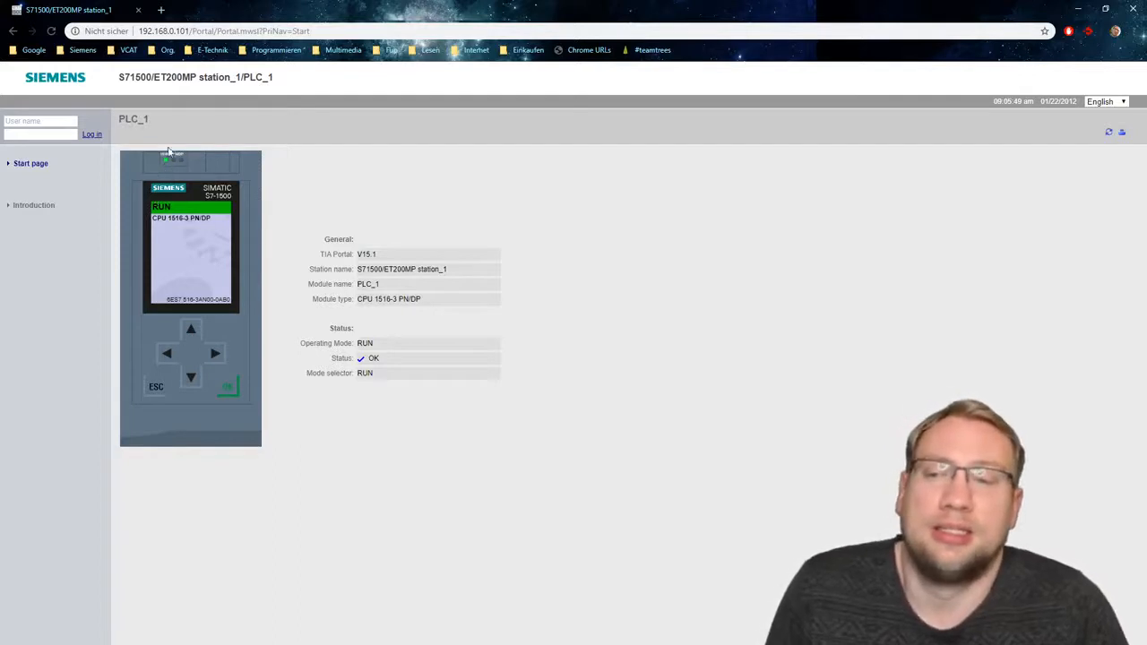
left_click_drag(334, 343, 392, 385)
left_click(392, 385)
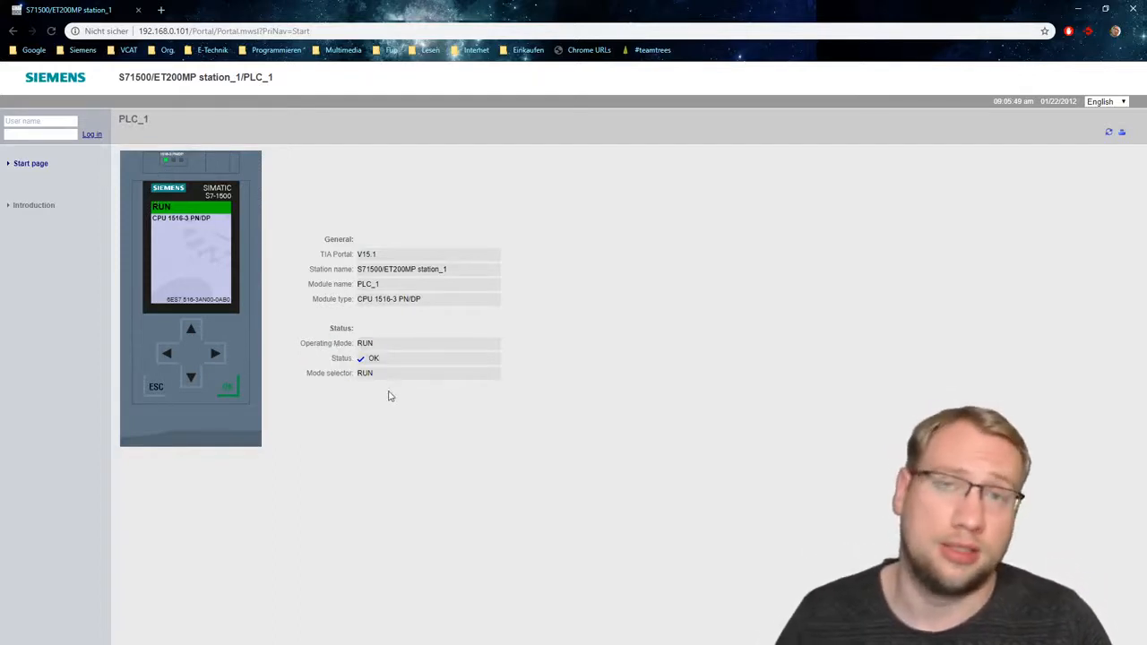
triple_click(329, 371)
left_click(466, 390)
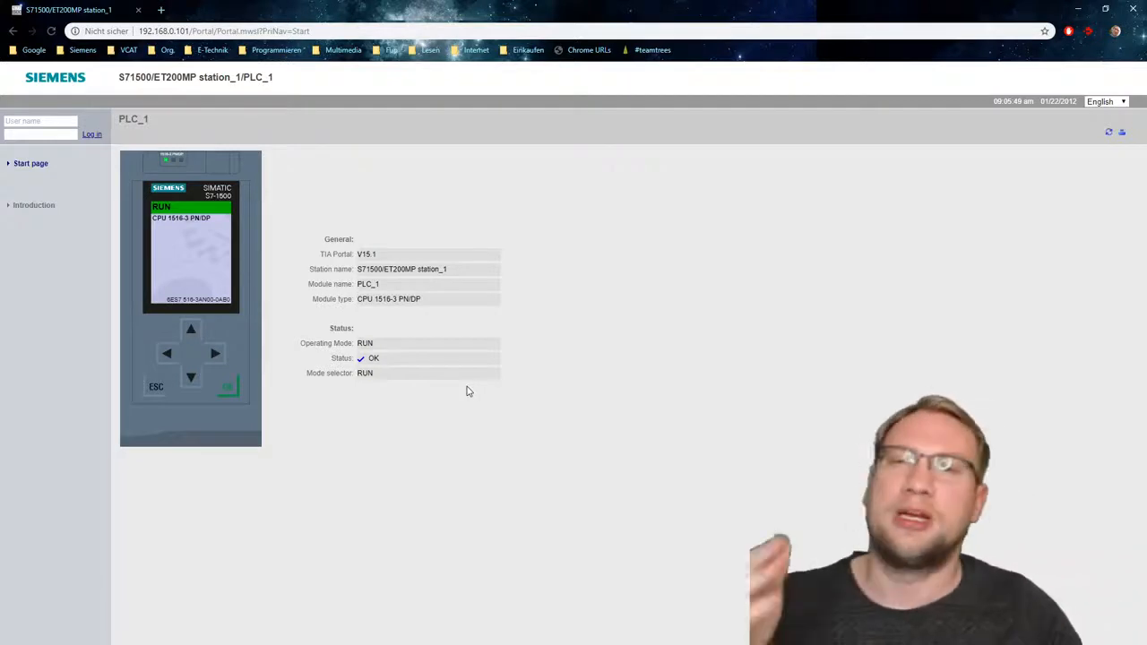
- Reload the start page twice to check the CPU's current operating mode and mode selector position
right_click(579, 269)
left_click(607, 303)
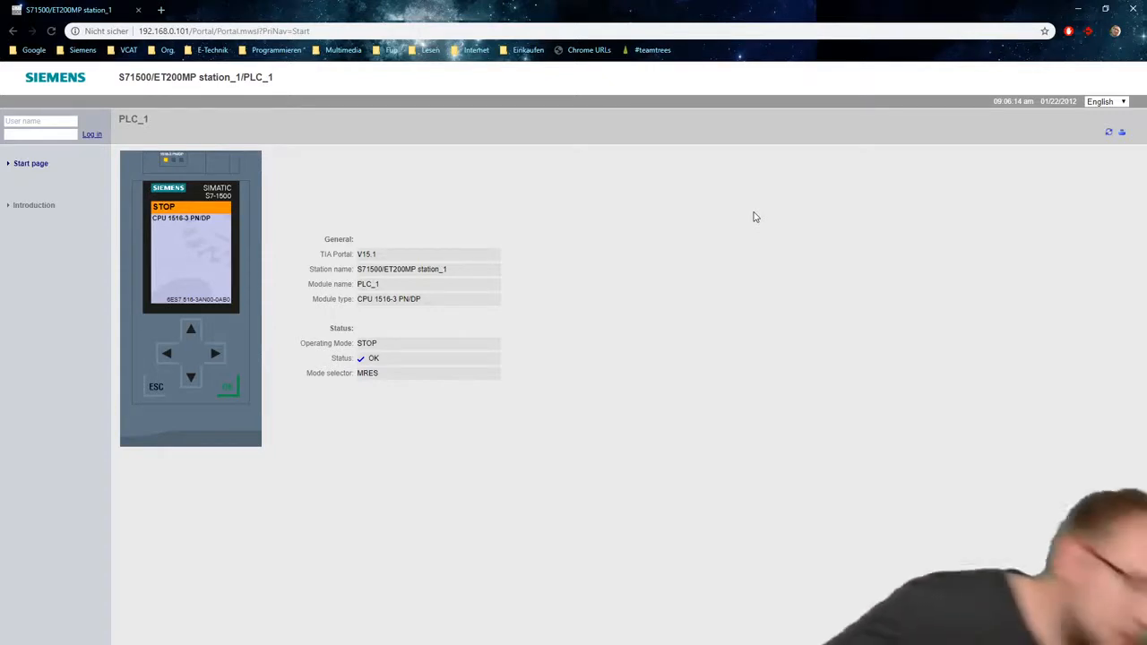
right_click(744, 194)
left_click(832, 230)
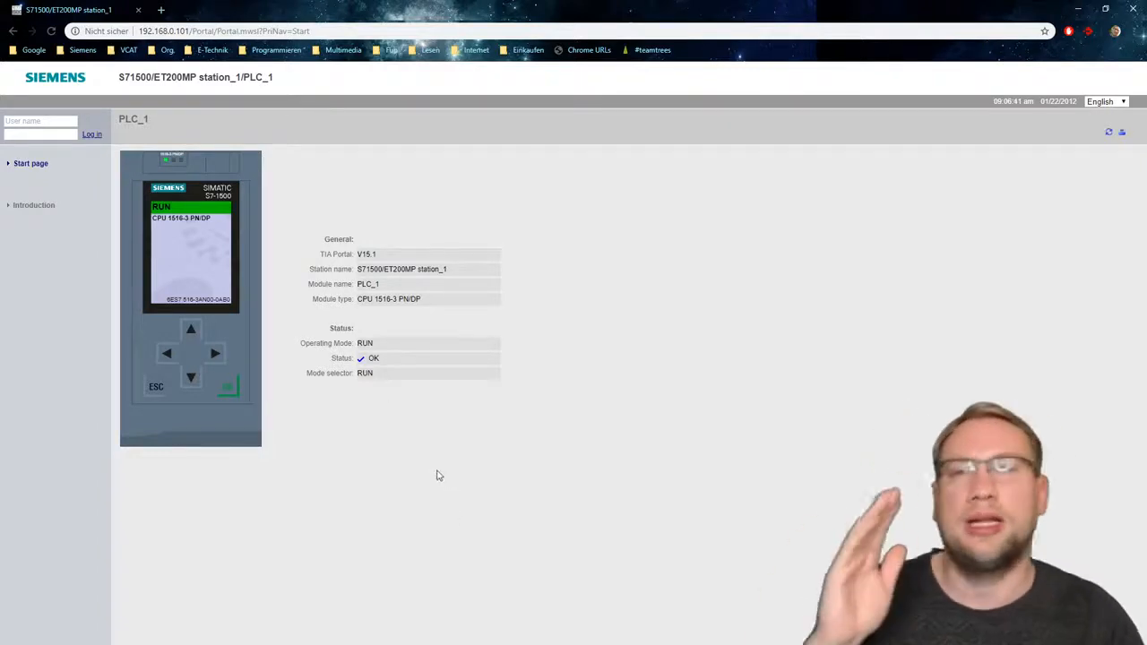
- Switch to TIA Portal and examine the access rights available for the Everybody user in PLC_1's web server user management
left_click_drag(481, 6, 0, 304)
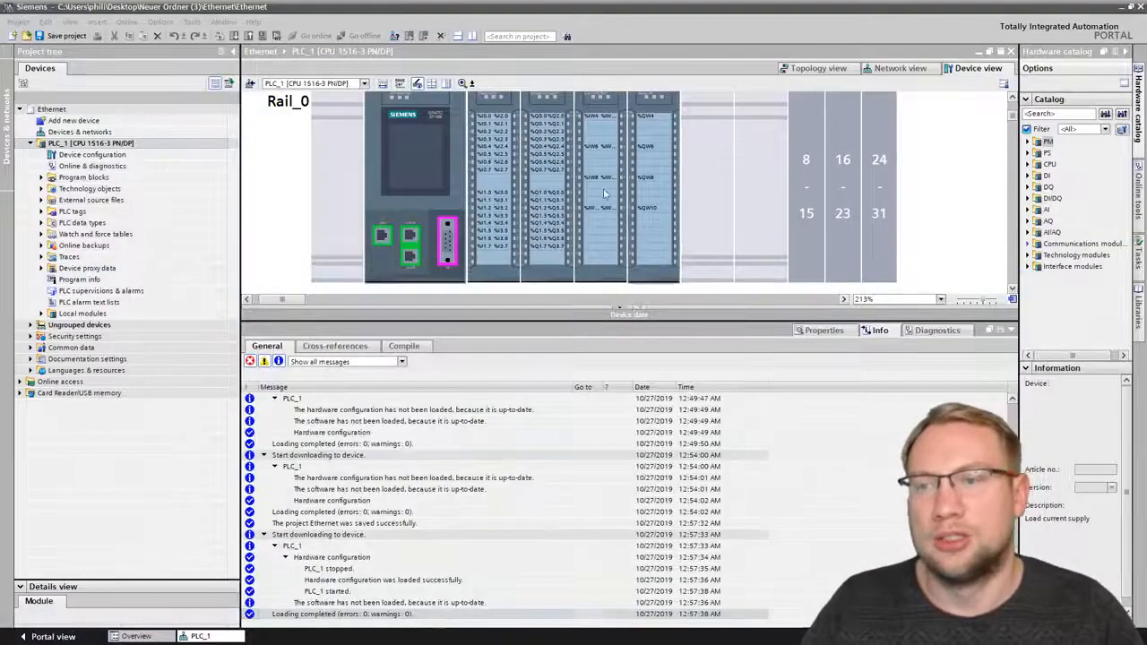
left_click(405, 168)
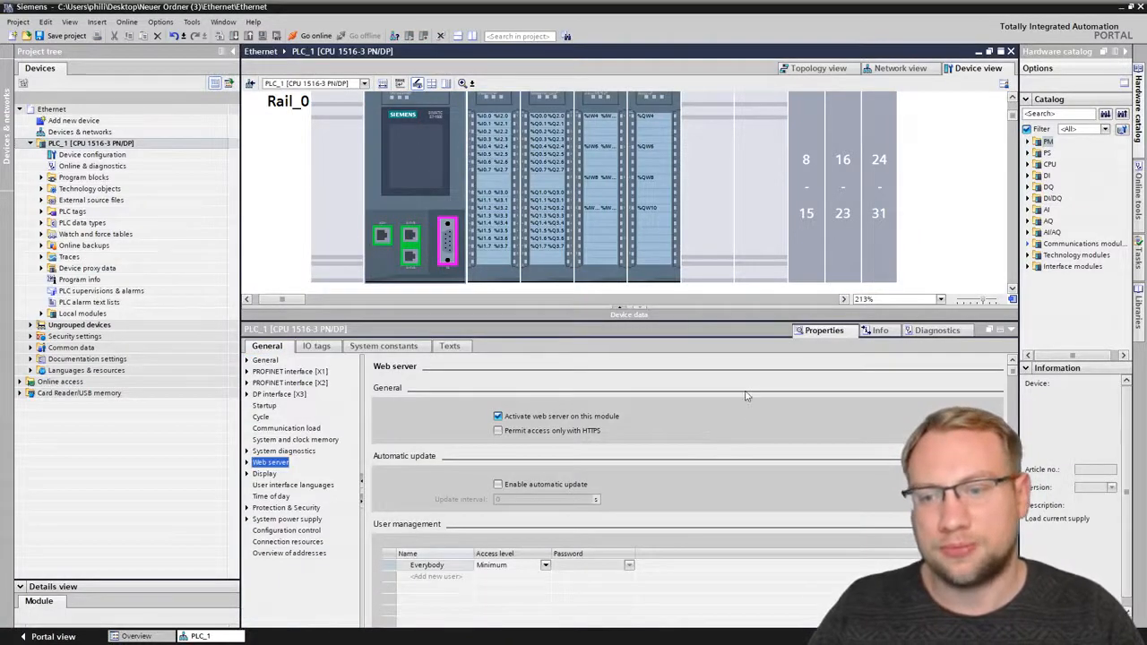
scroll(746, 396, "down", 3)
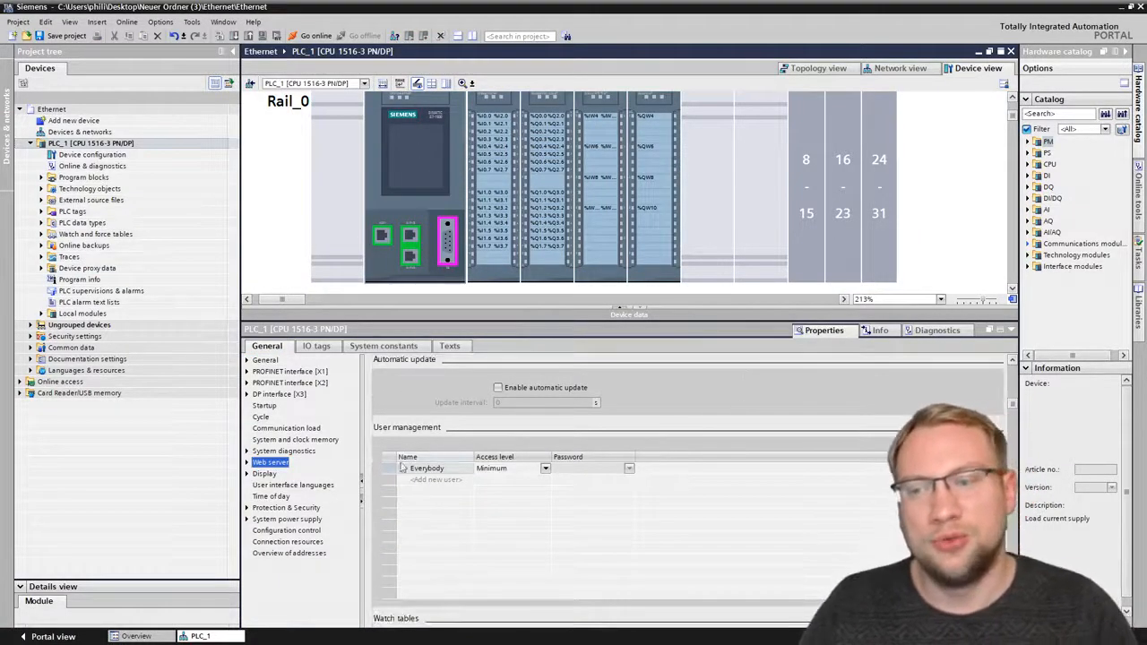
left_click(431, 470)
left_click(504, 470)
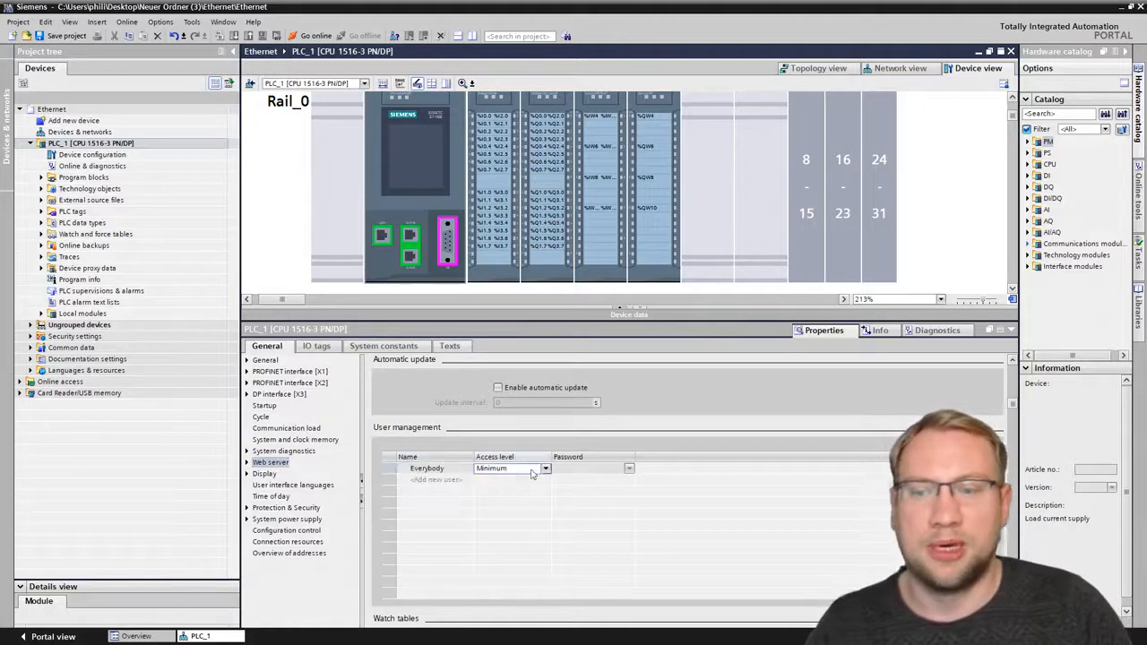
left_click(545, 469)
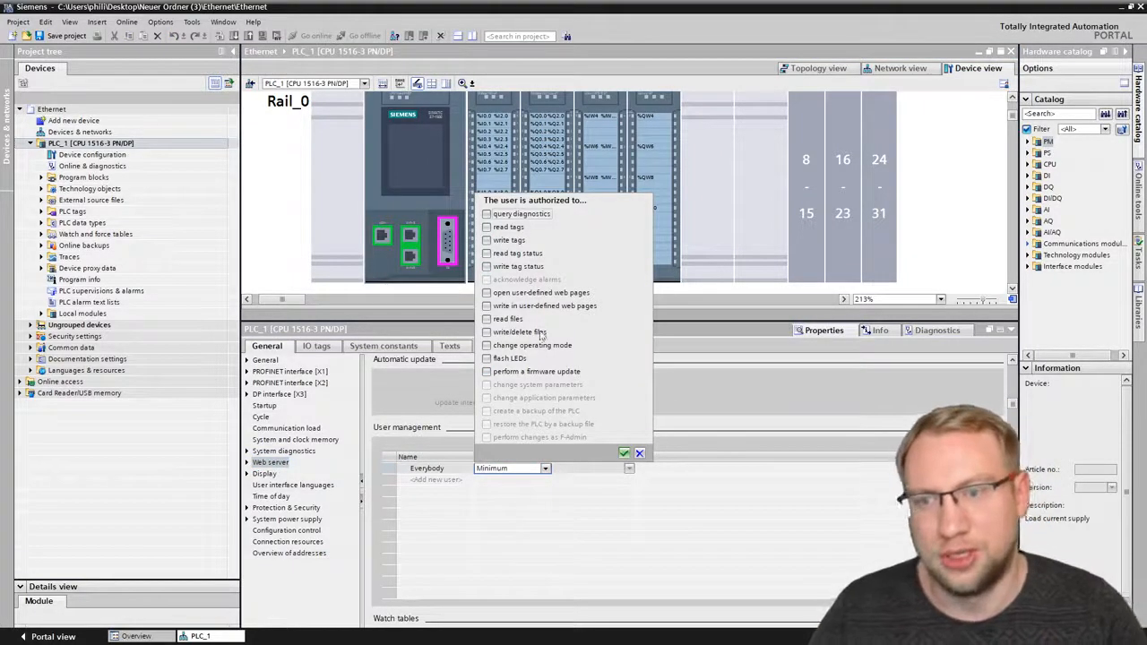
left_click(552, 498)
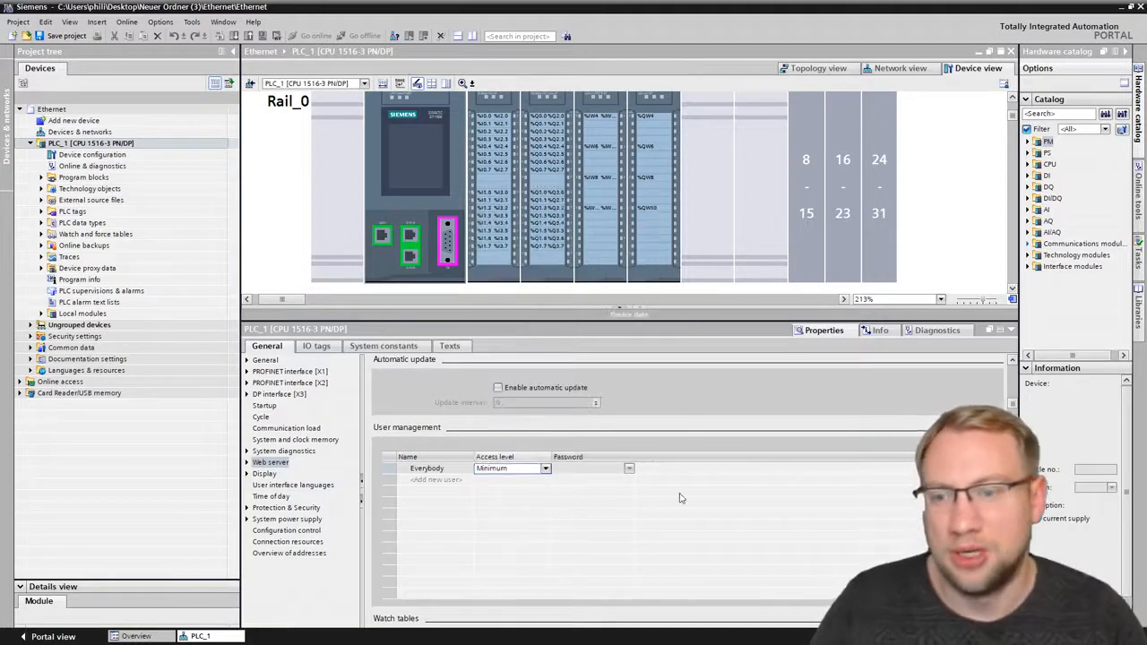
- Compare the web server access of PLC_1's two PROFINET interfaces and enable the web server on PROFINET interface_2
scroll(1015, 408, "down", 10)
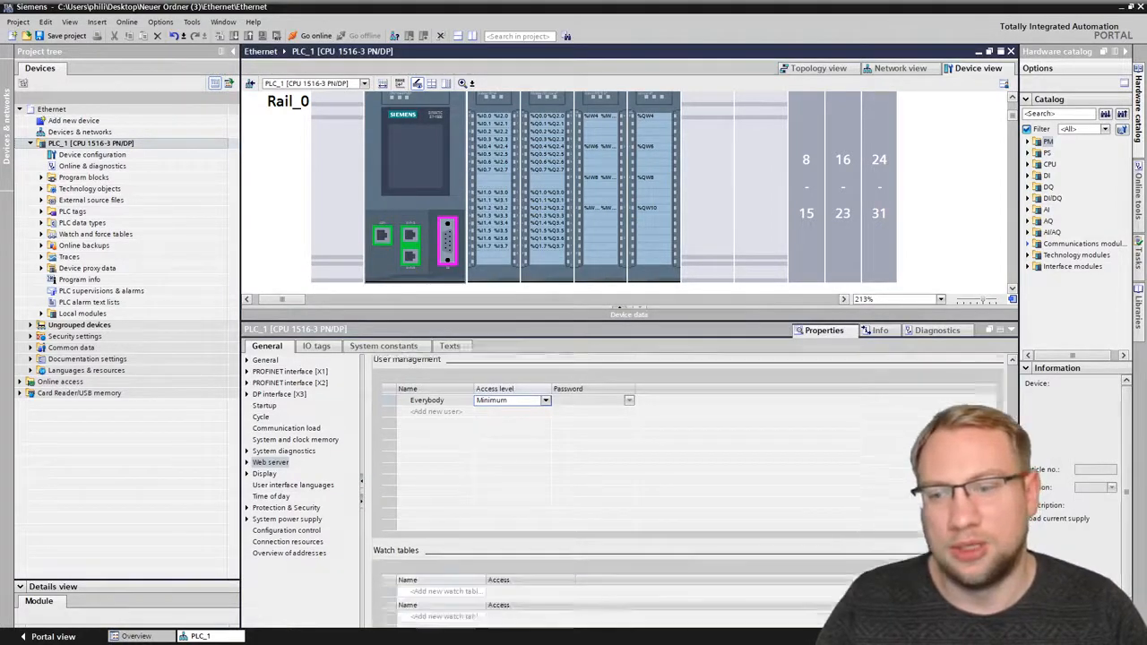
scroll(479, 484, "down", 5)
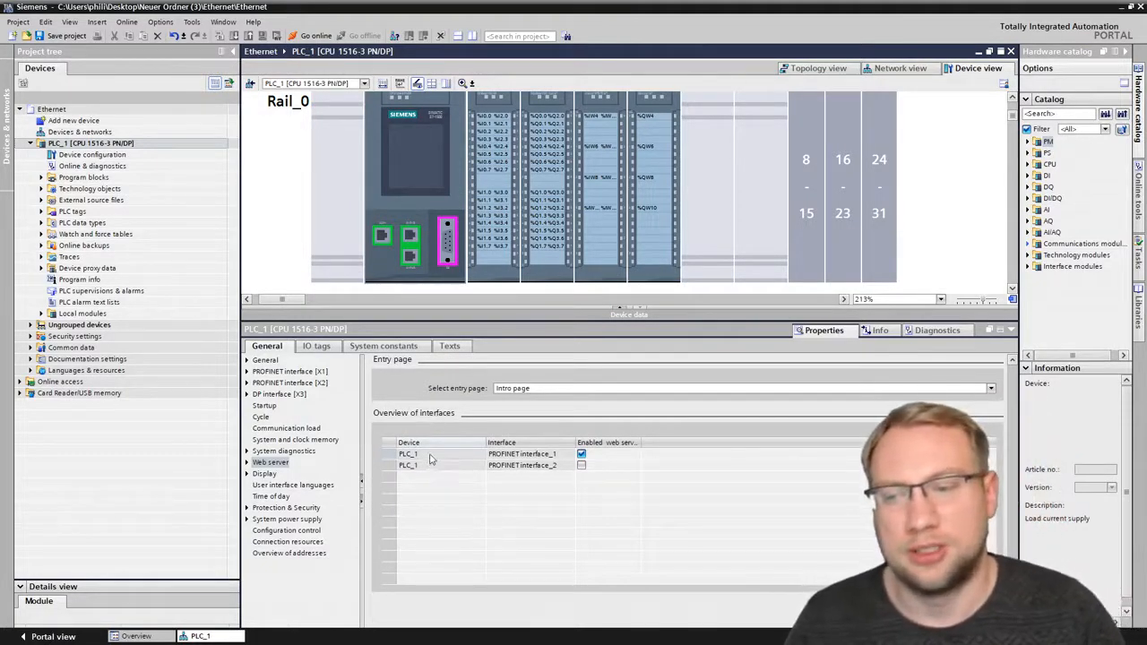
left_click(430, 455)
left_click(430, 455)
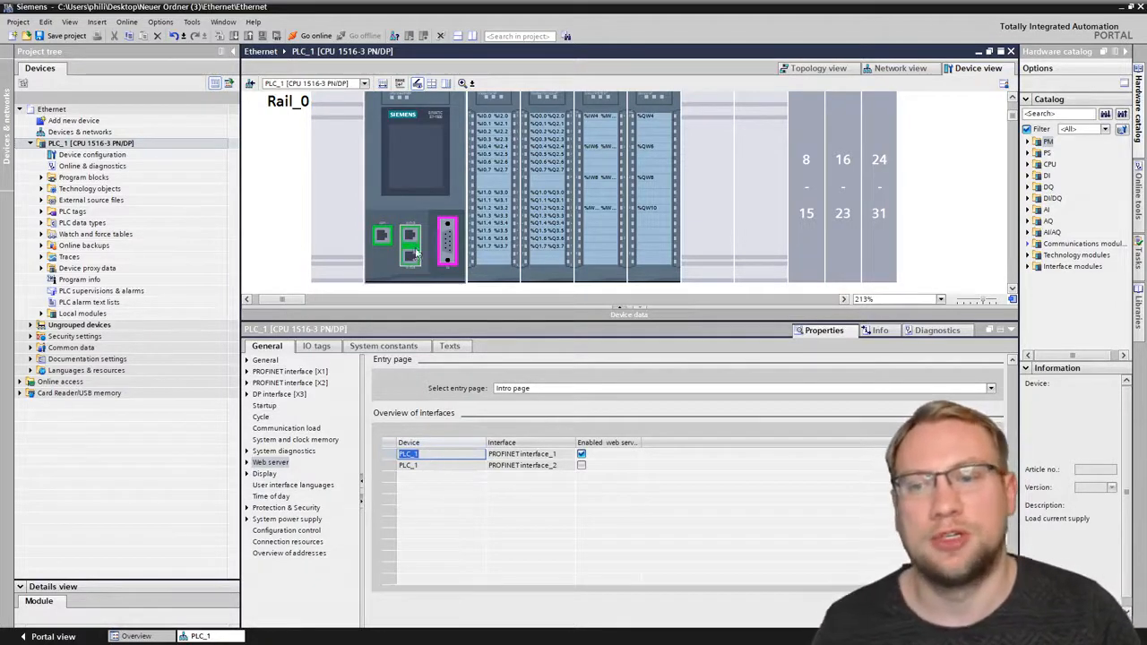
left_click(385, 234)
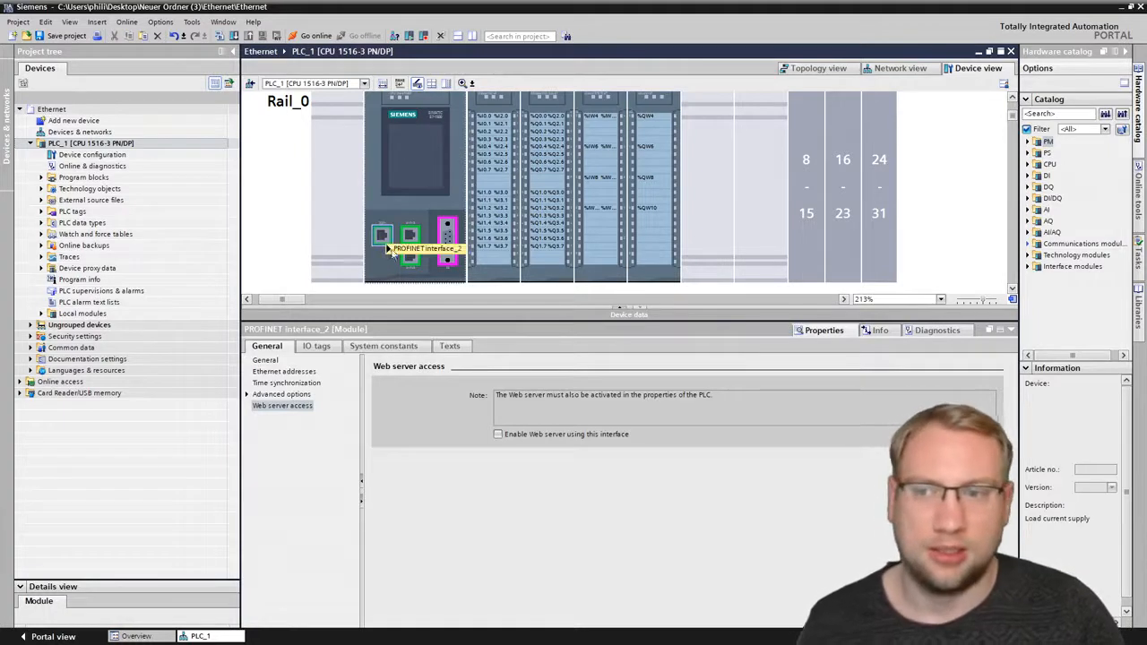
left_click(401, 247)
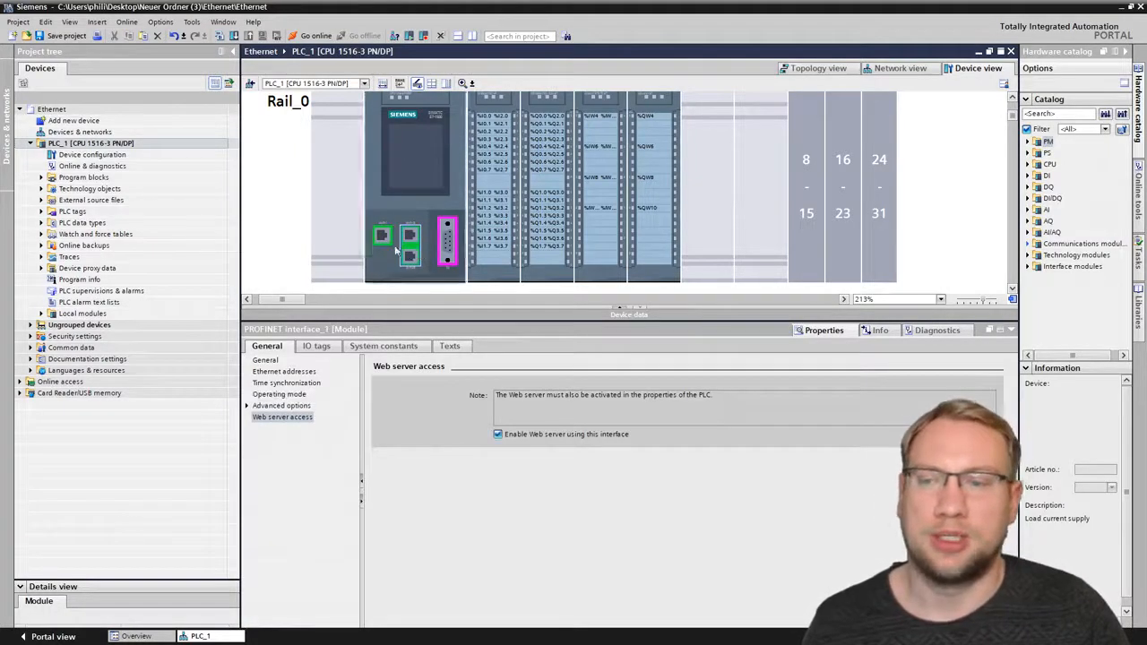
left_click(385, 239)
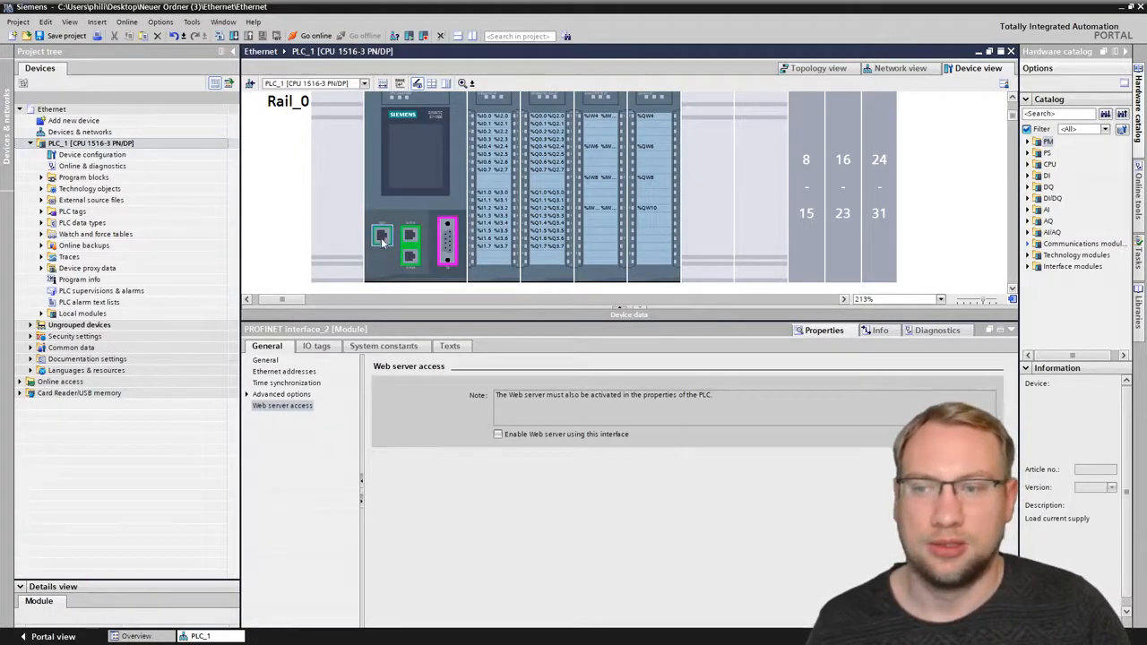
left_click(499, 434)
- Disable and re-enable the web server for PROFINET interface_1 and PROFINET interface_2 in PLC_1's interface overview
left_click(425, 157)
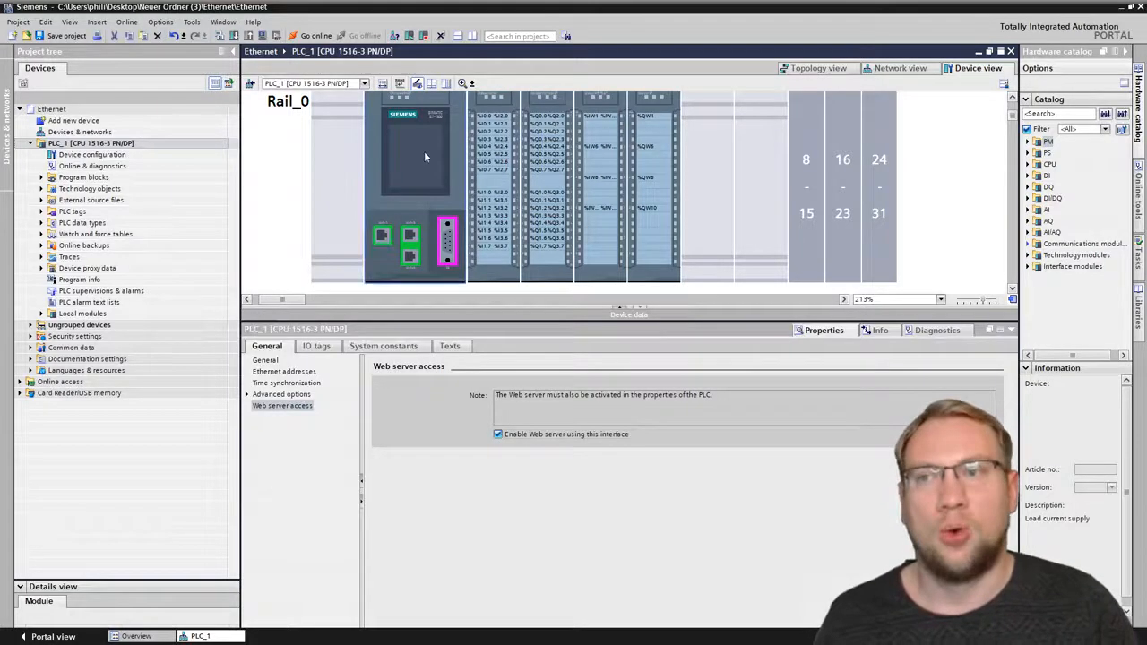
scroll(1013, 372, "down", 10)
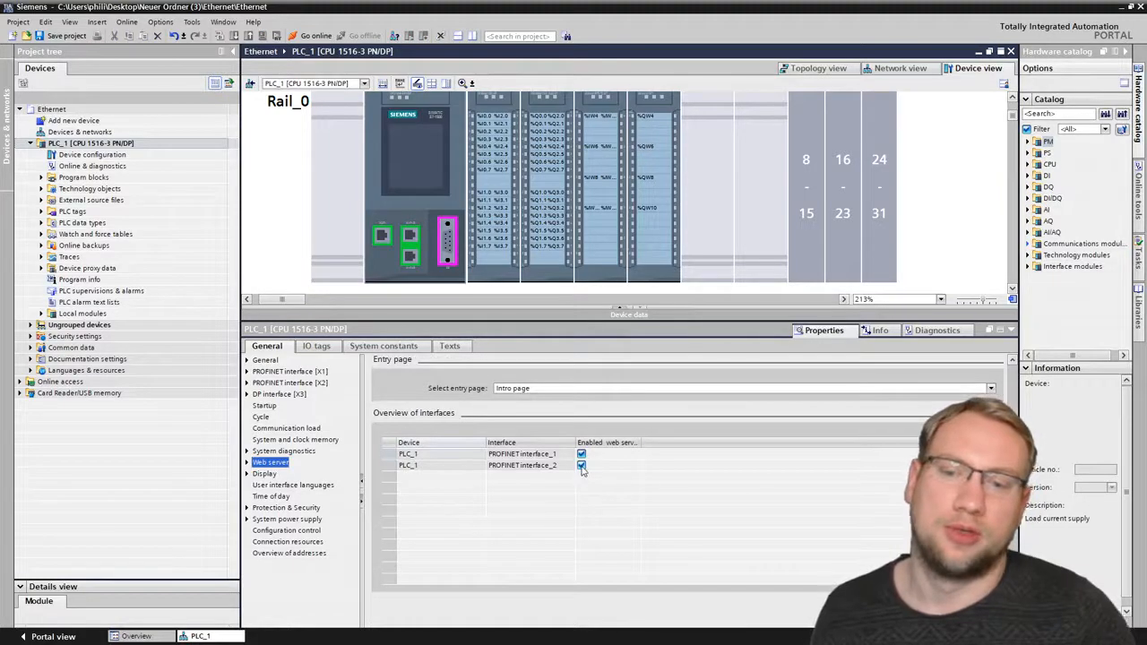
left_click(580, 467)
left_click(581, 455)
left_click(581, 466)
left_click(581, 455)
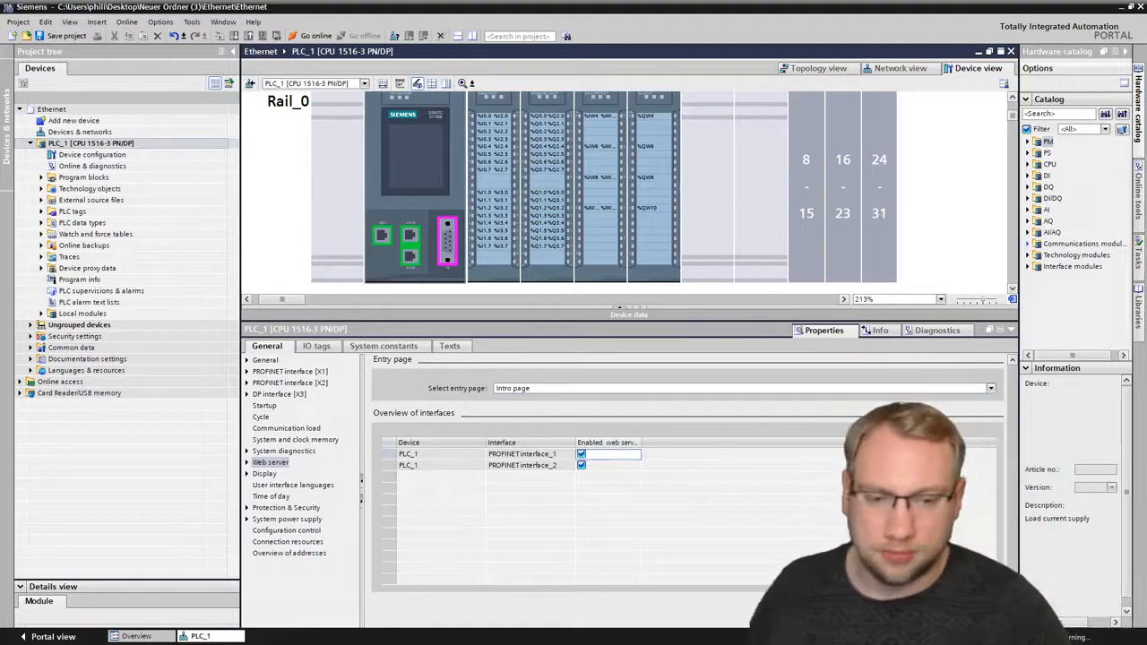
- Add five new users to the web server's user management table
scroll(1010, 526, "up", 5)
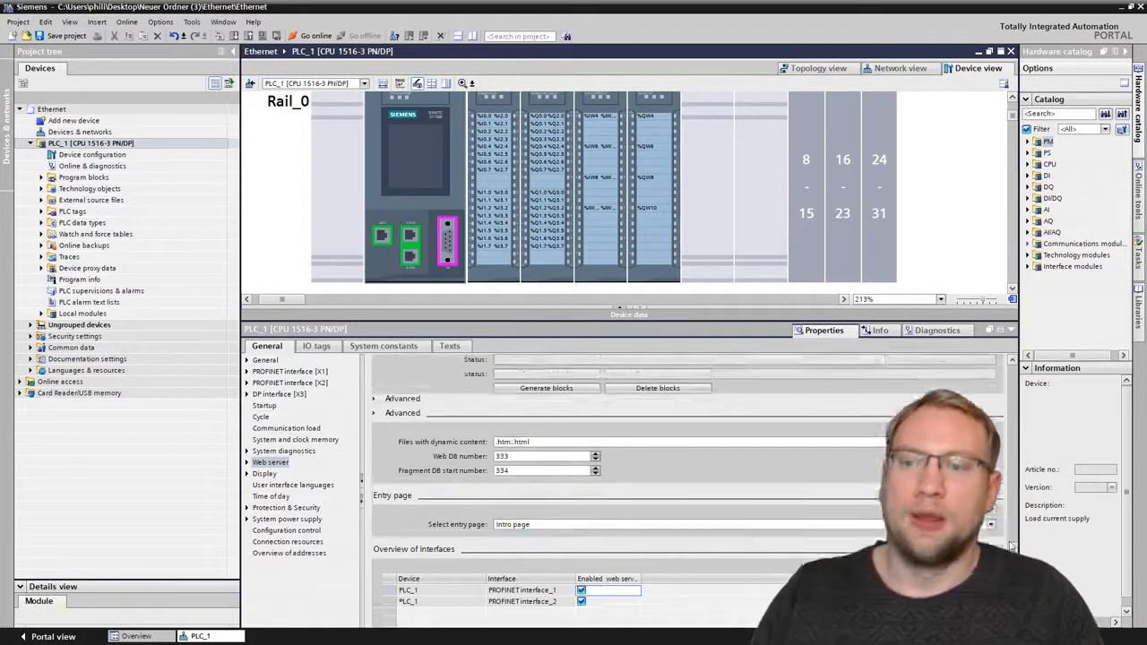
left_click_drag(1010, 526, 1028, 412)
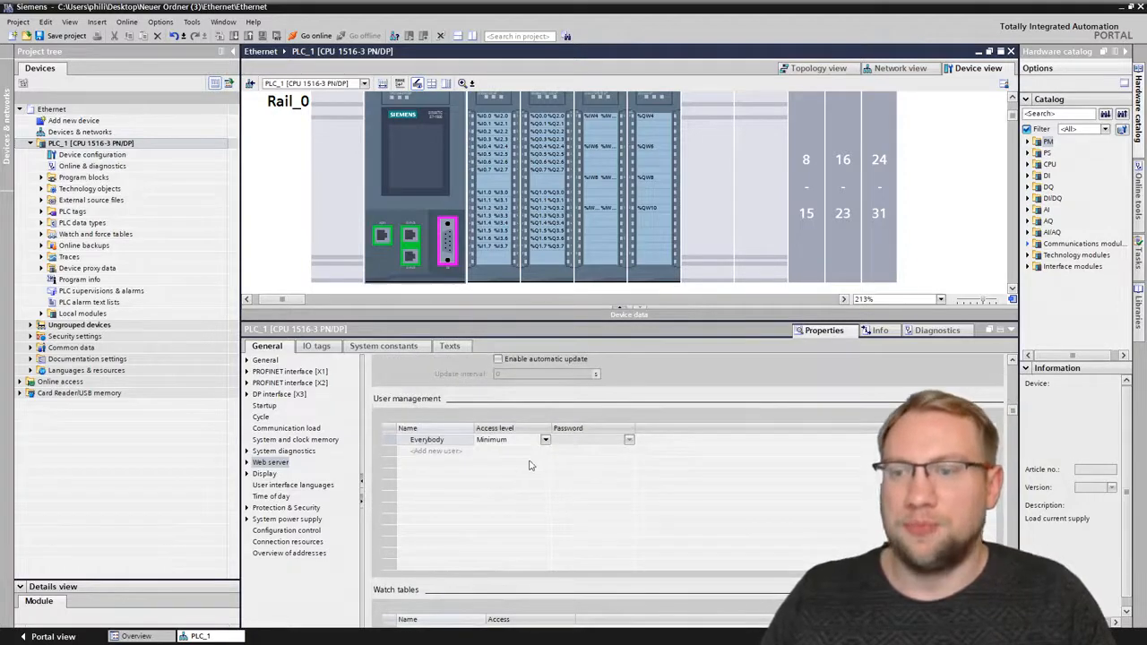
left_click(438, 440)
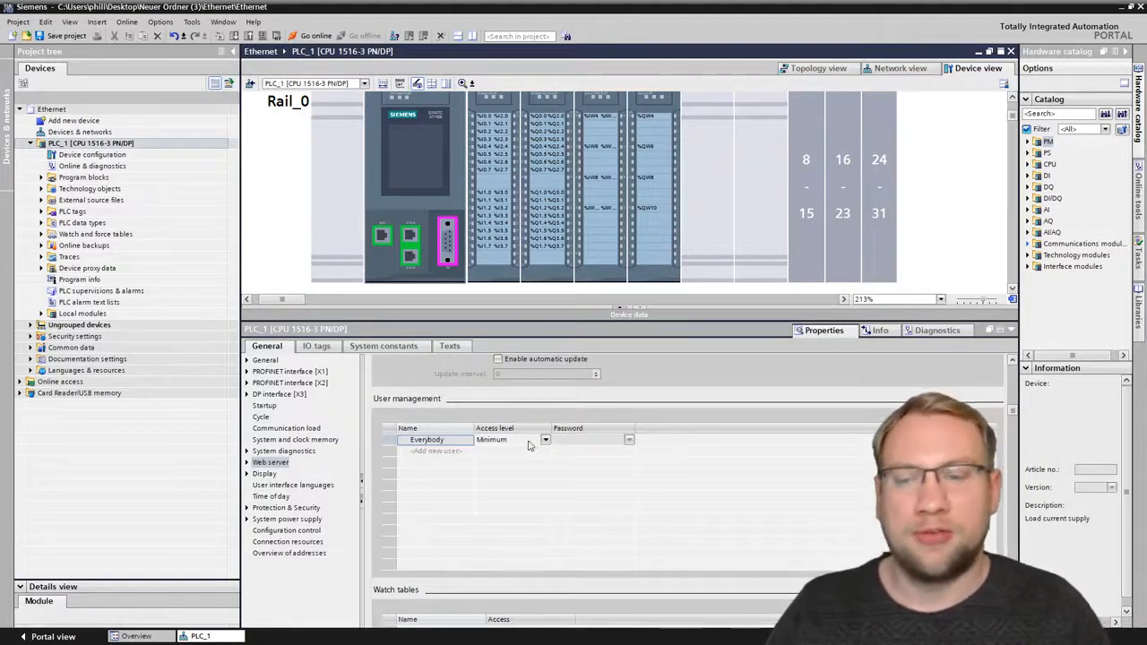
left_click(461, 452)
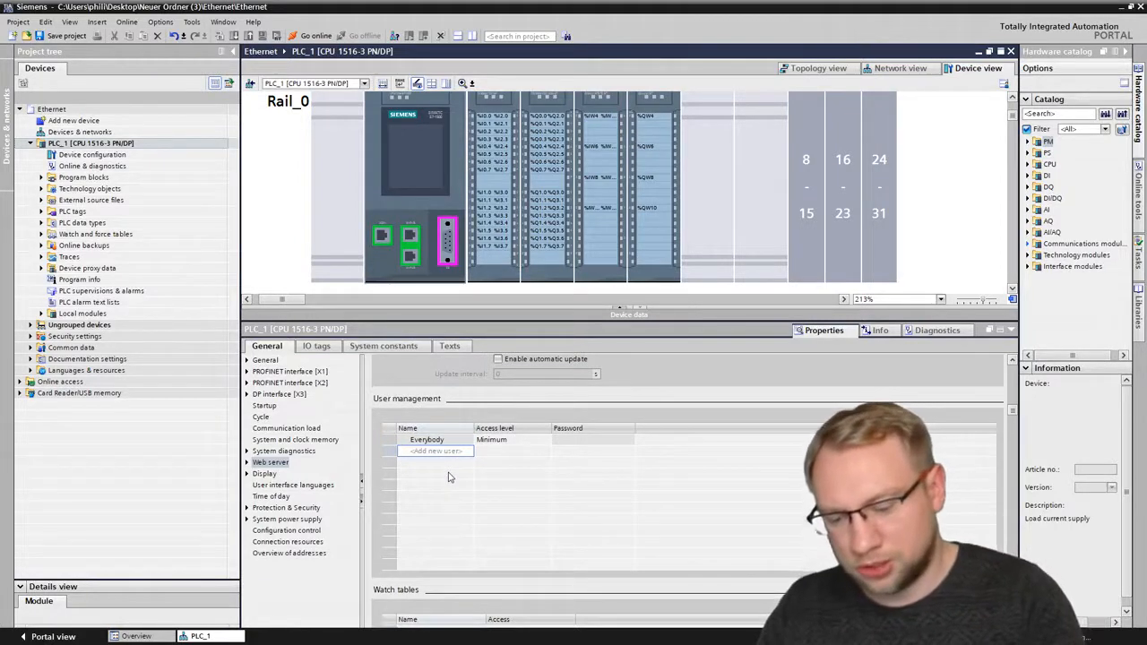
key("Return")
key("Return")
key("Return")
key("Return")
key("Return")
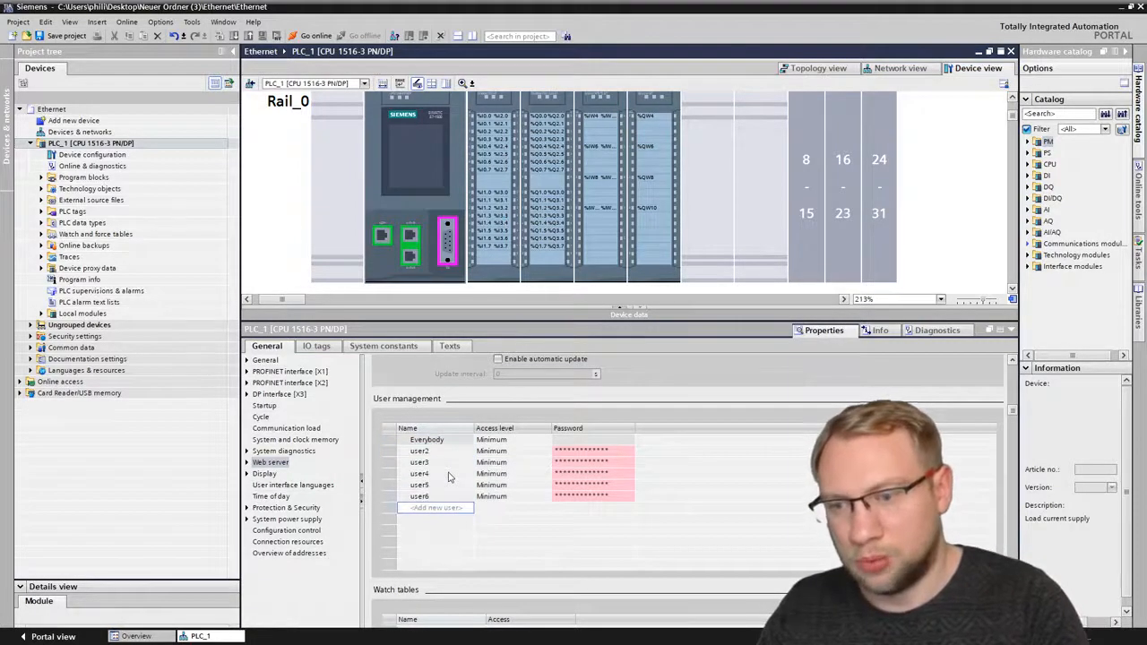
- Delete user2, user4, user5 and user6 from the web server's user management, confirming each deletion
left_click(446, 454)
key("Delete")
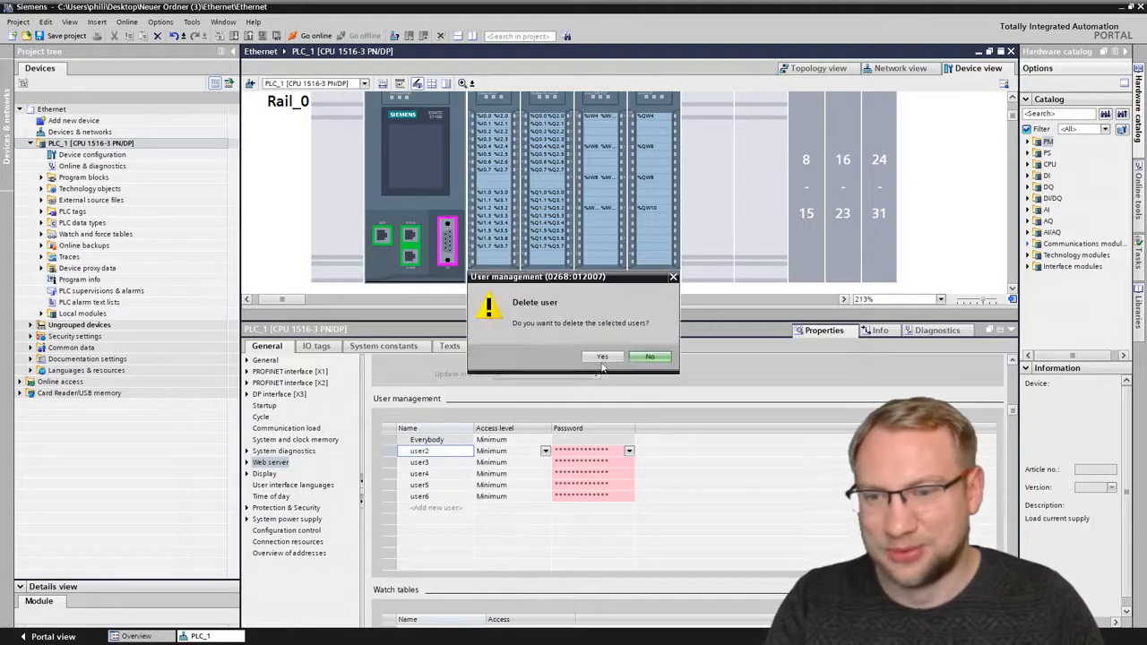
key("Return")
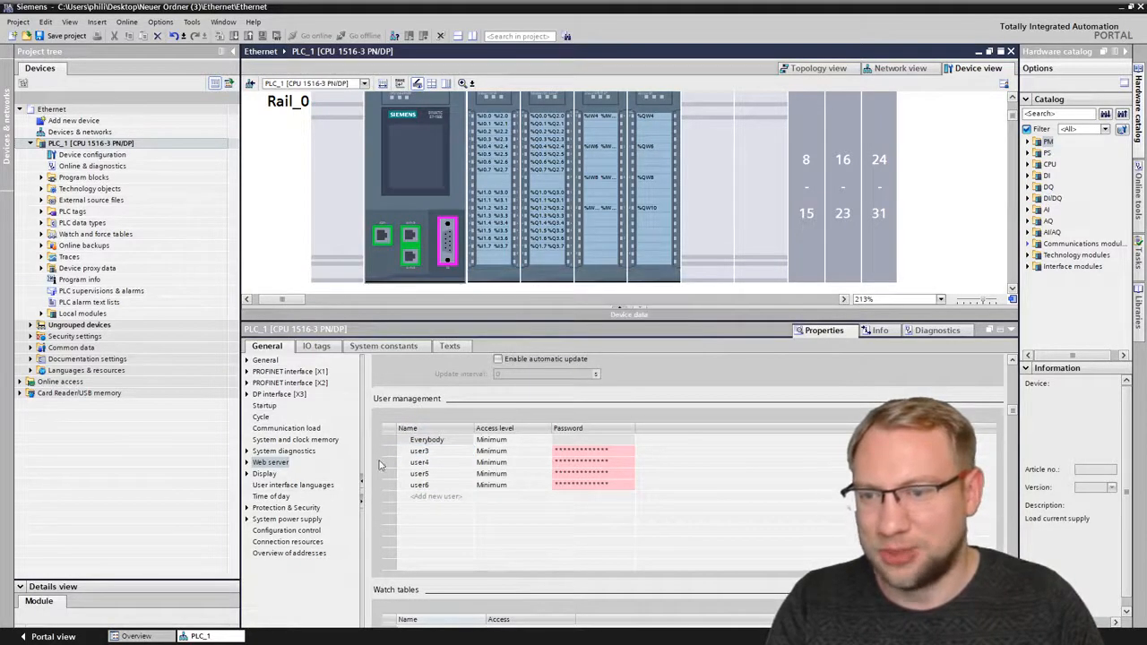
left_click(381, 461)
key("Delete")
key("Return")
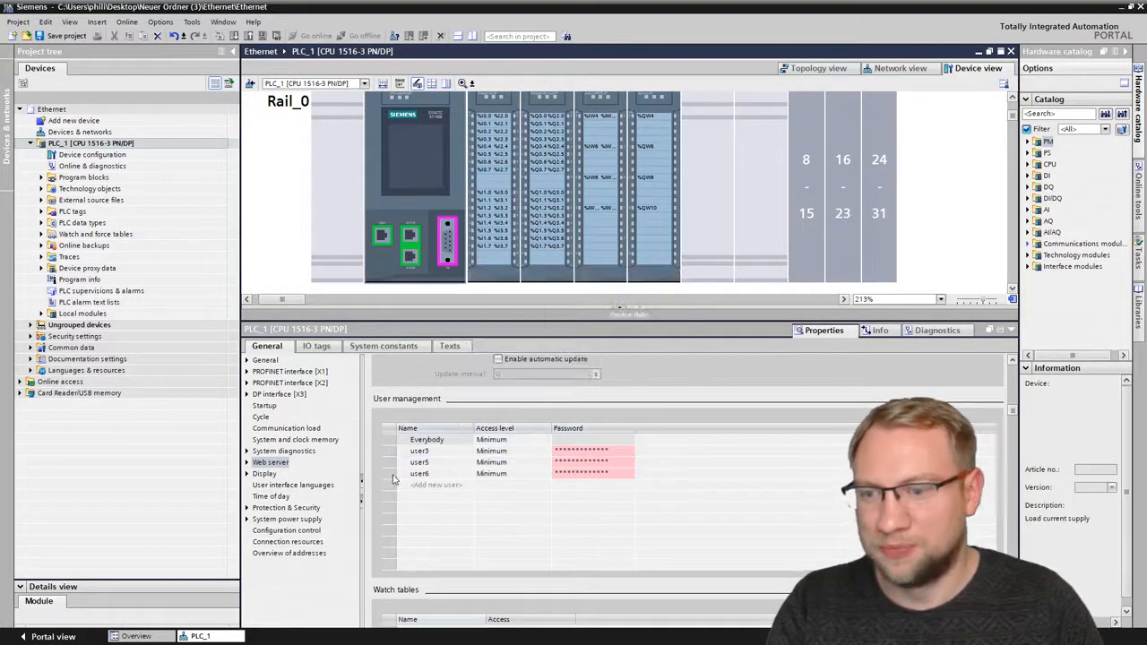
key("Delete")
key("Return")
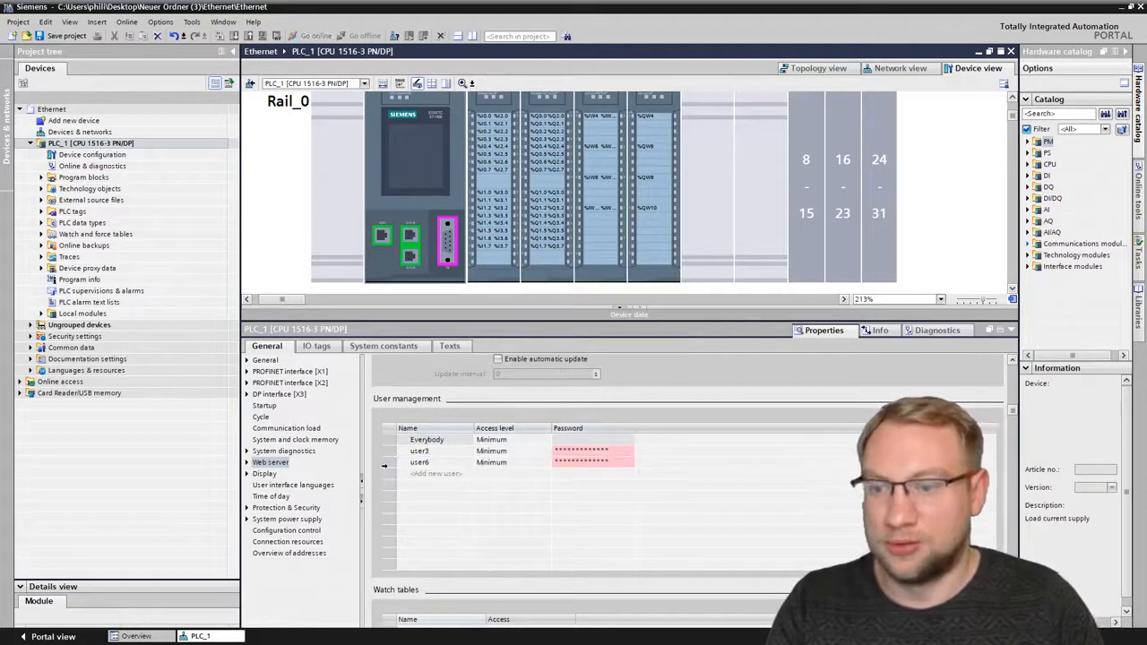
key("Delete")
key("Return")
- Rename user3 to the person's first name
left_click(445, 452)
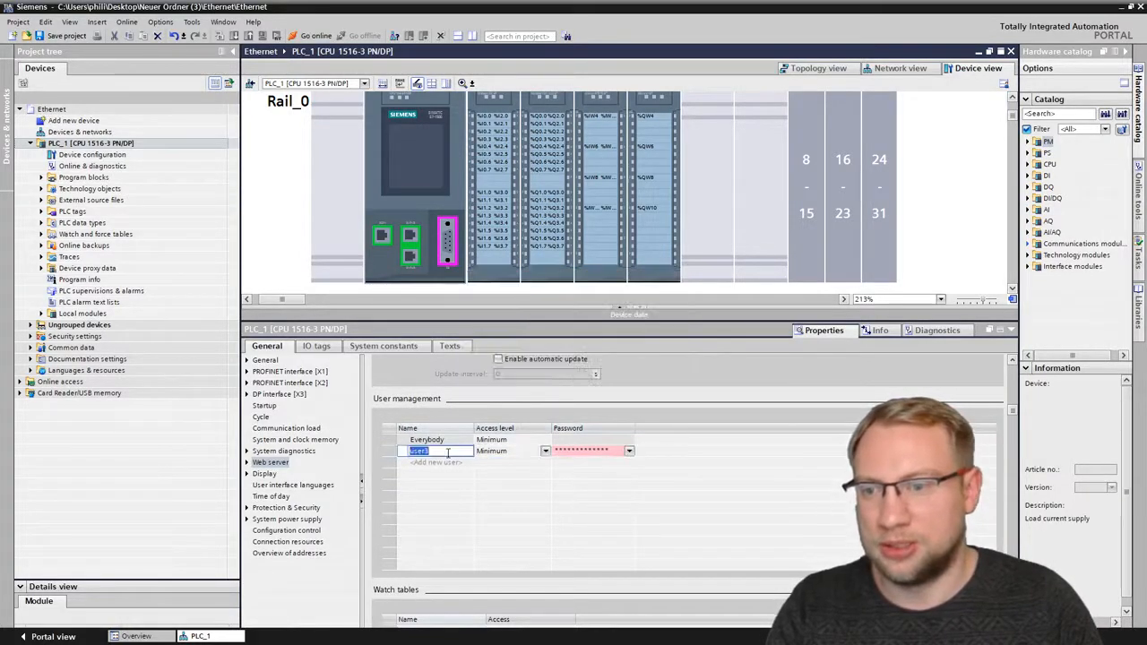
type("Philipp")
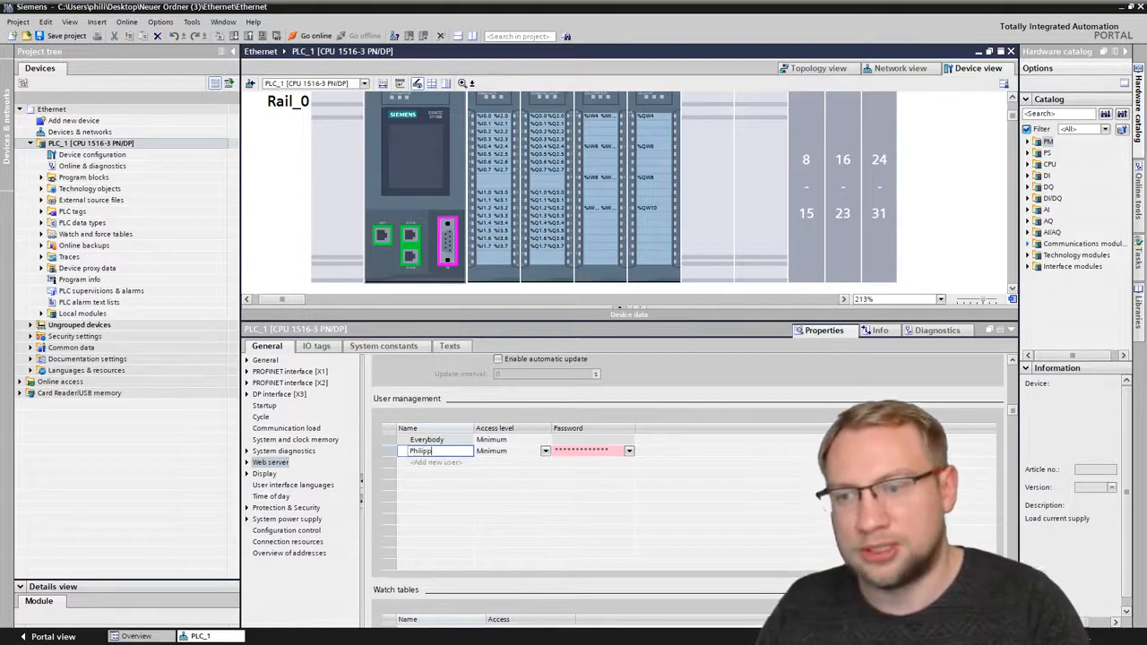
key("Return")
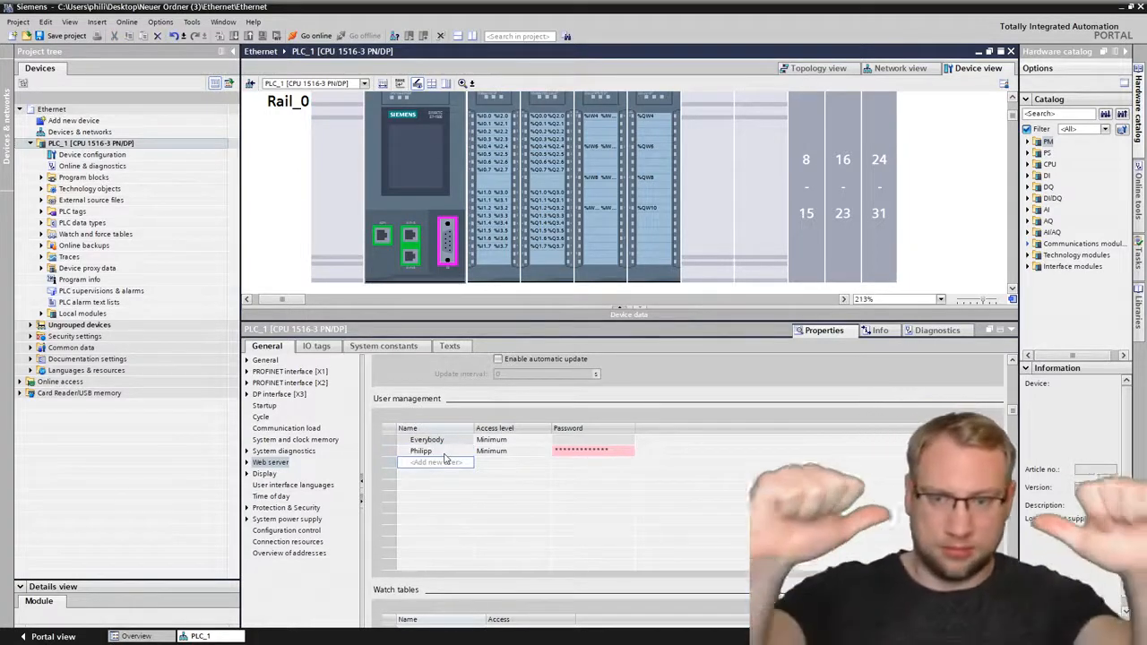
- Enter and confirm the account password for the newly renamed user in the web server's user management
left_click(559, 453)
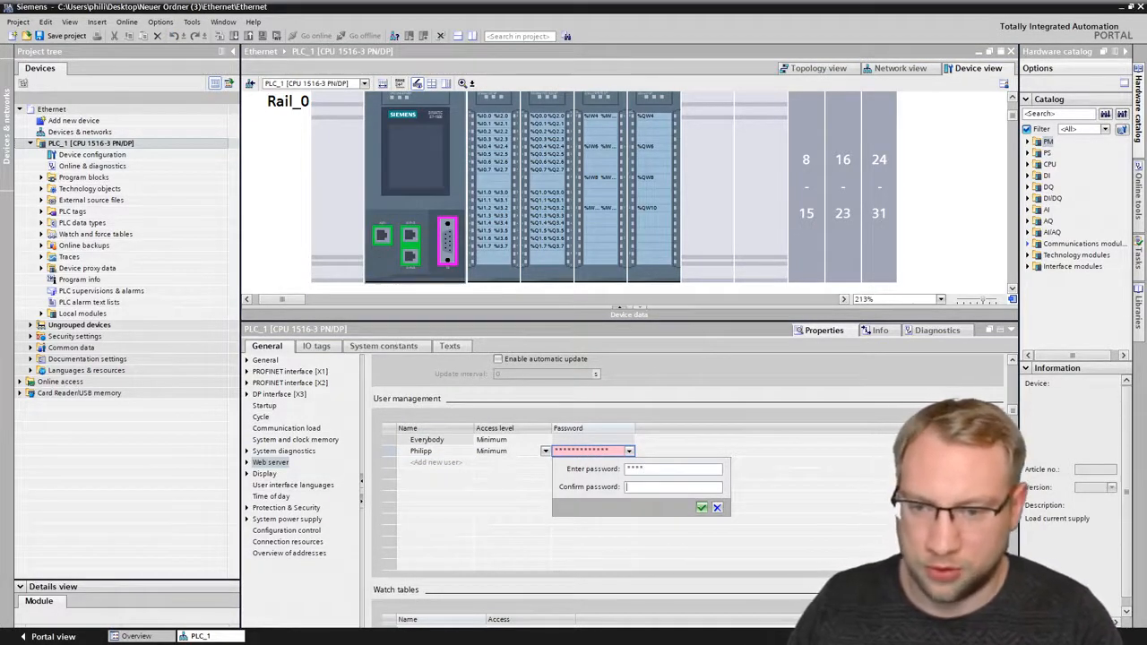
type("**")
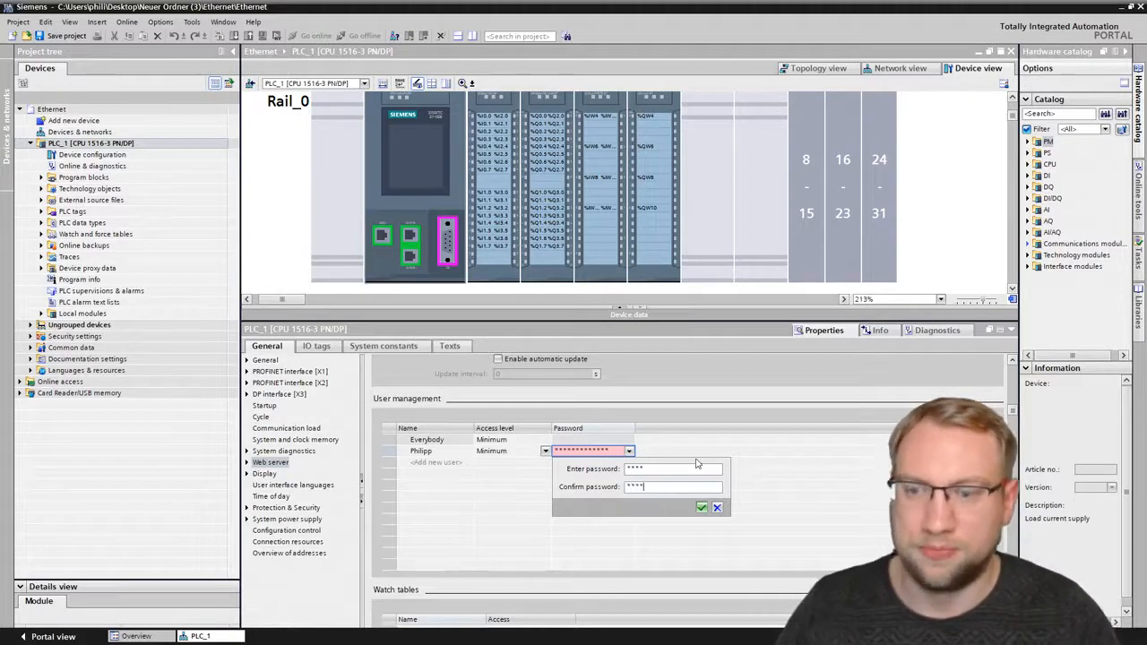
left_click(702, 507)
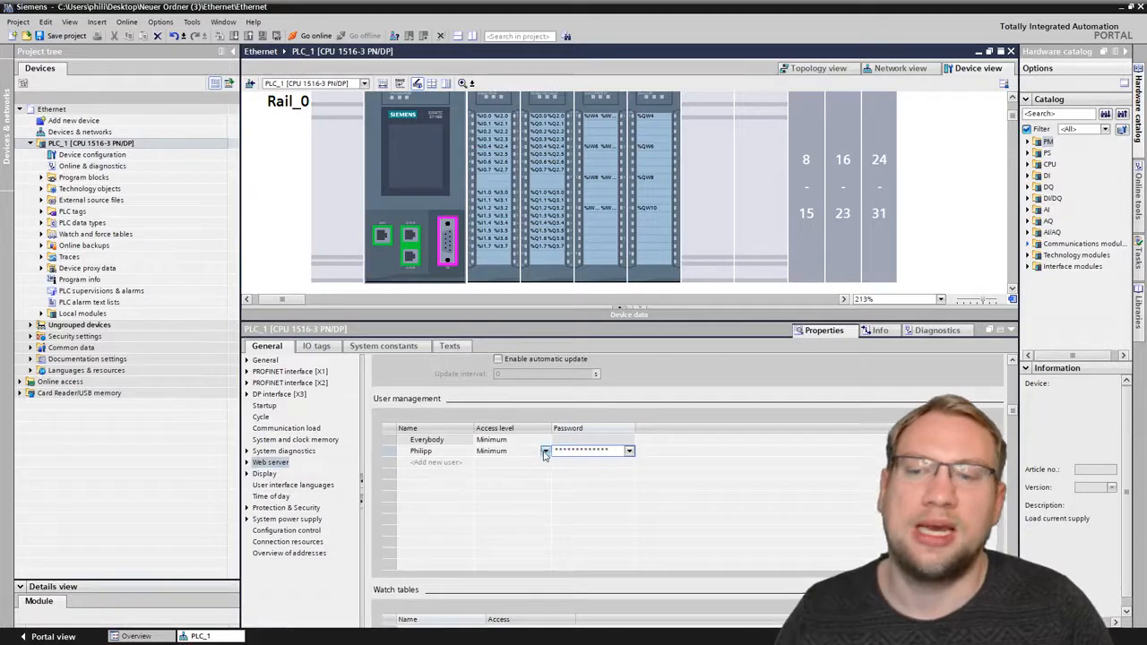
- Grant the renamed web server user every available authorization, from query diagnostics and tag access through flash LEDs and perform a firmware update
left_click(542, 452)
left_click(545, 451)
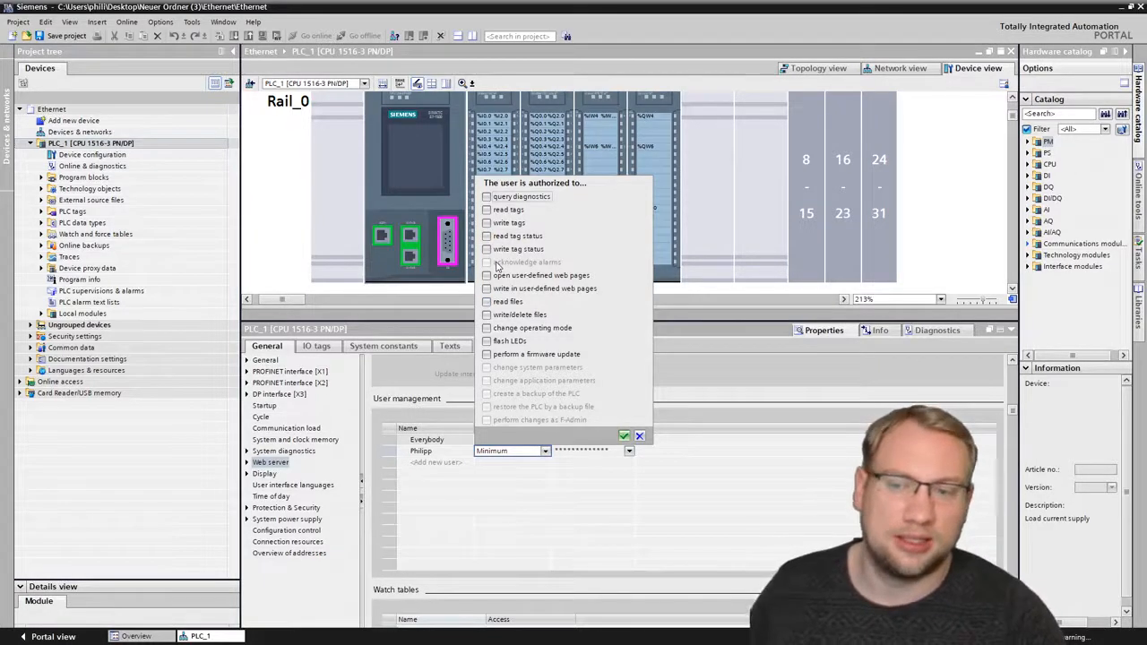
left_click(503, 198)
left_click(505, 209)
left_click(502, 237)
left_click(502, 249)
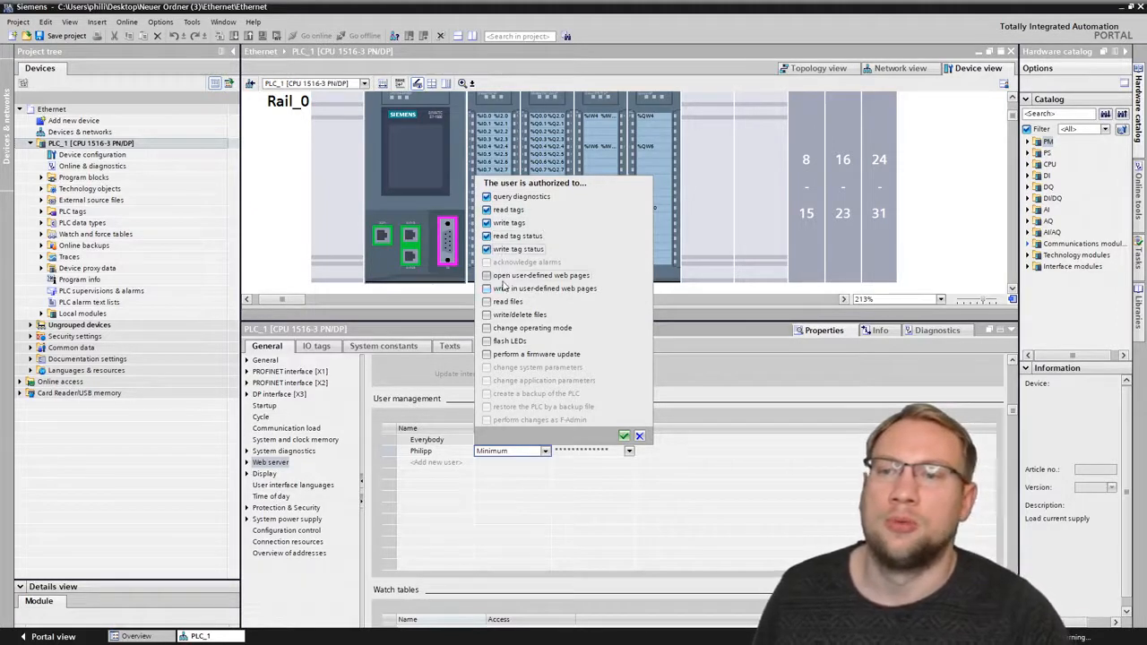
left_click(504, 277)
left_click(504, 289)
left_click(505, 302)
left_click(506, 314)
left_click(507, 328)
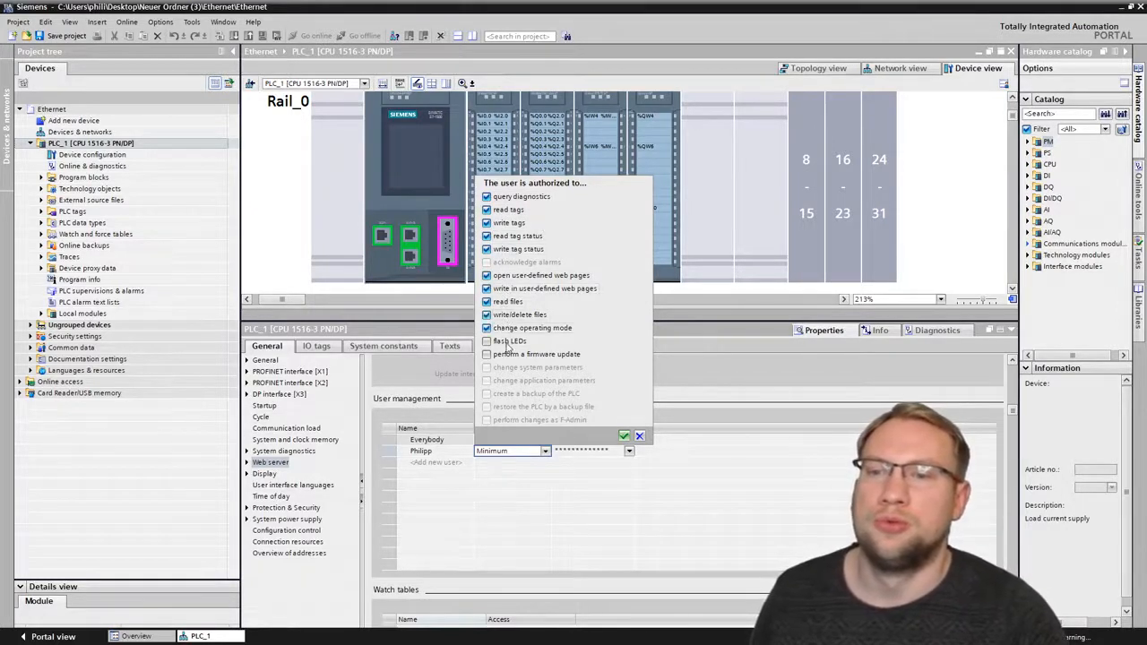
left_click(507, 343)
left_click(508, 357)
left_click(624, 435)
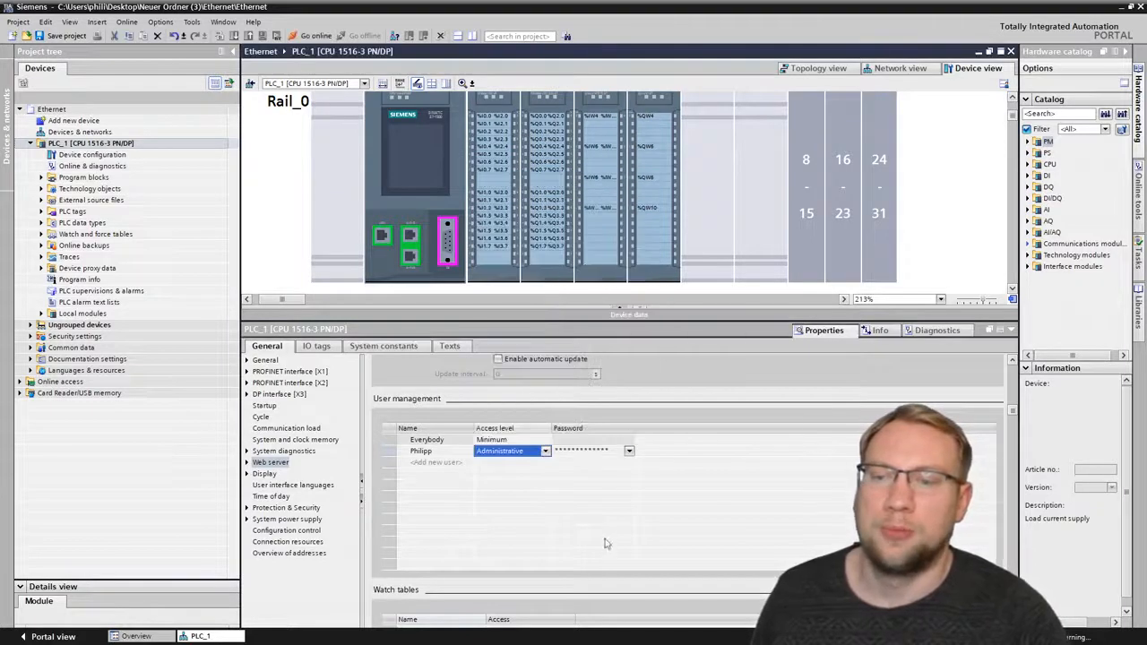
left_click(516, 454)
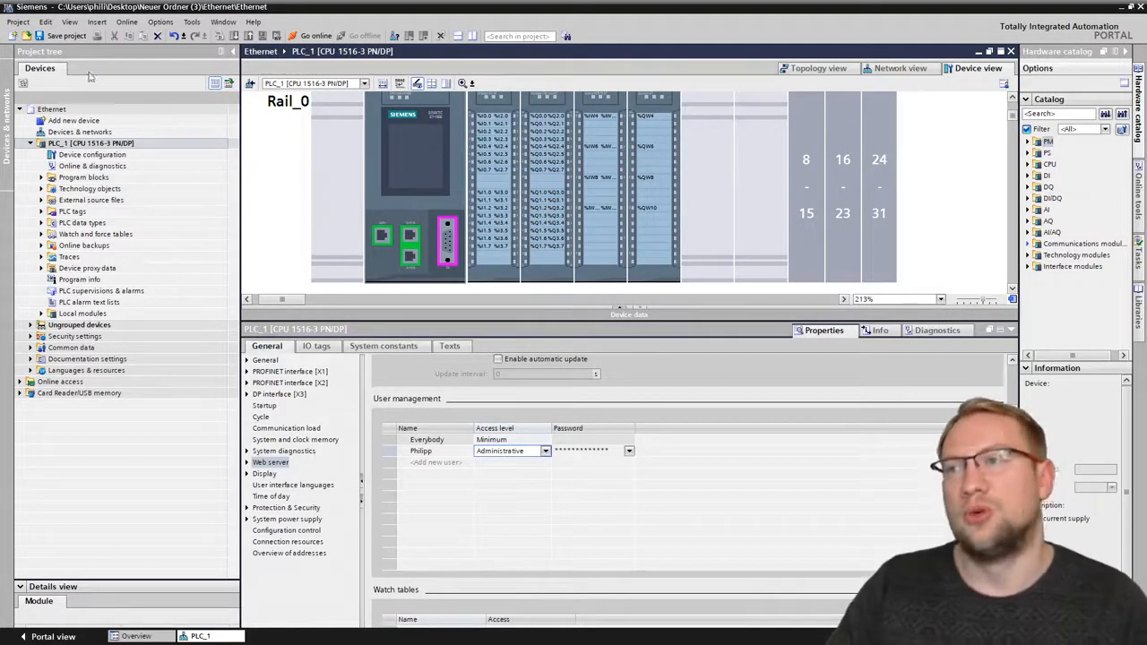
- Save the project and load the changed hardware configuration into PLC_1, finishing the download
left_click(63, 36)
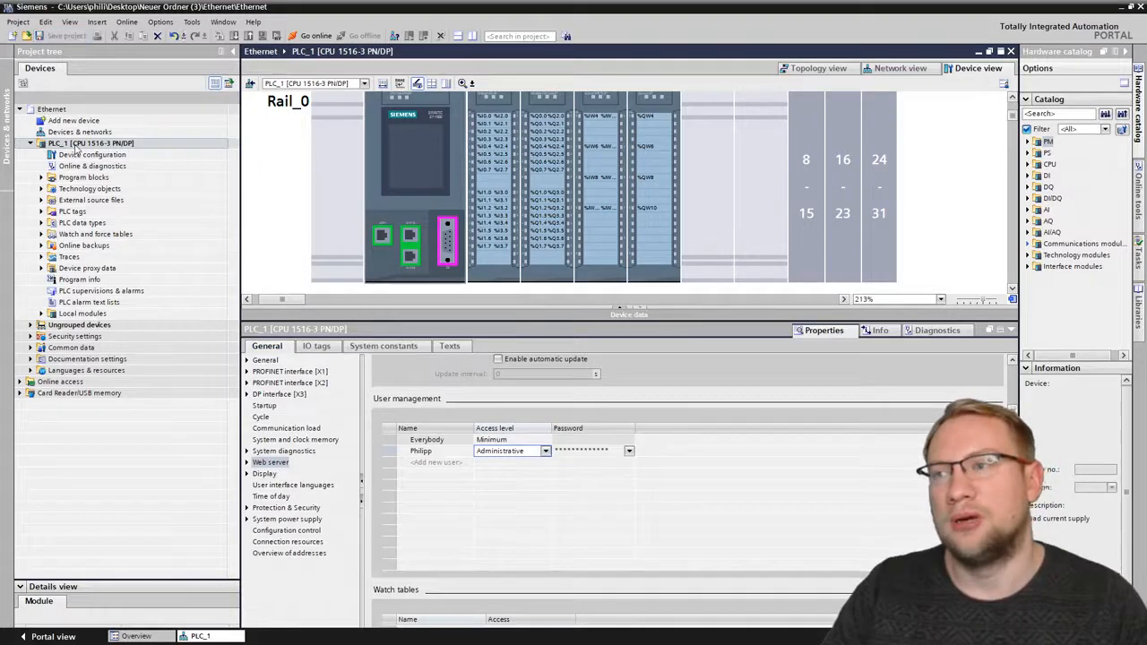
left_click(233, 38)
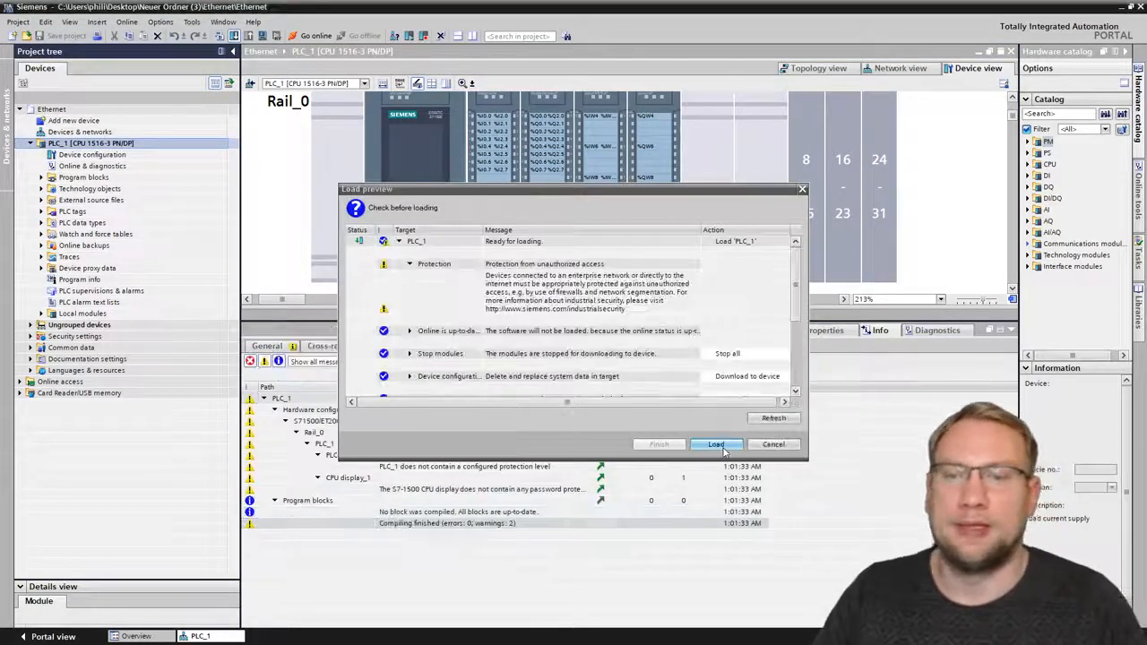
left_click(717, 445)
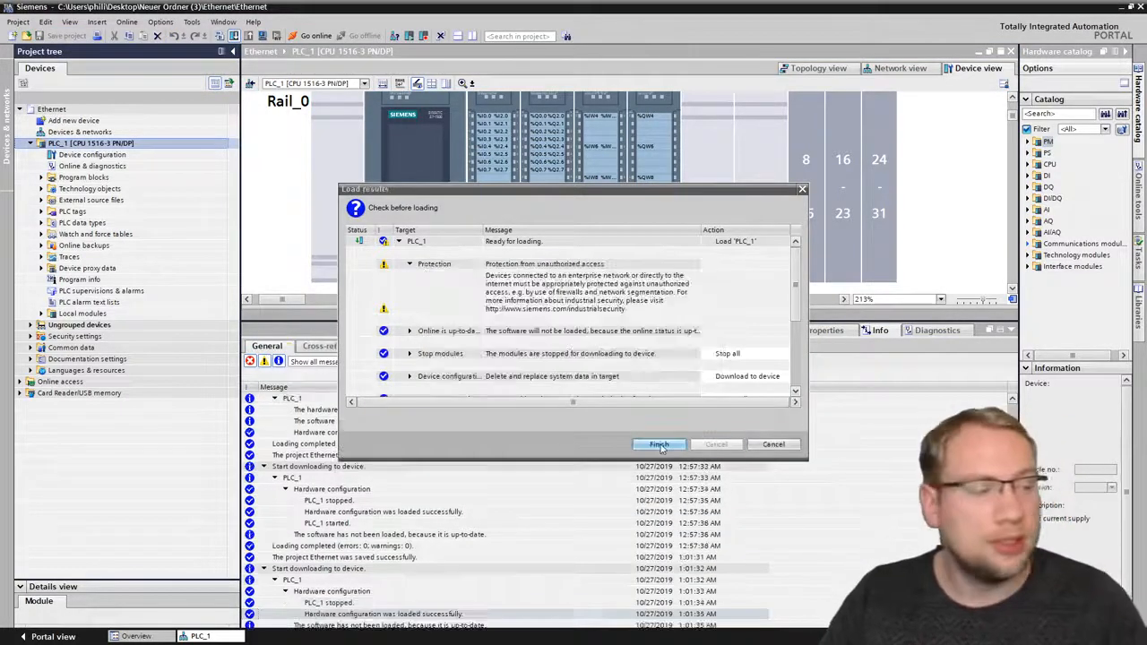
left_click(660, 444)
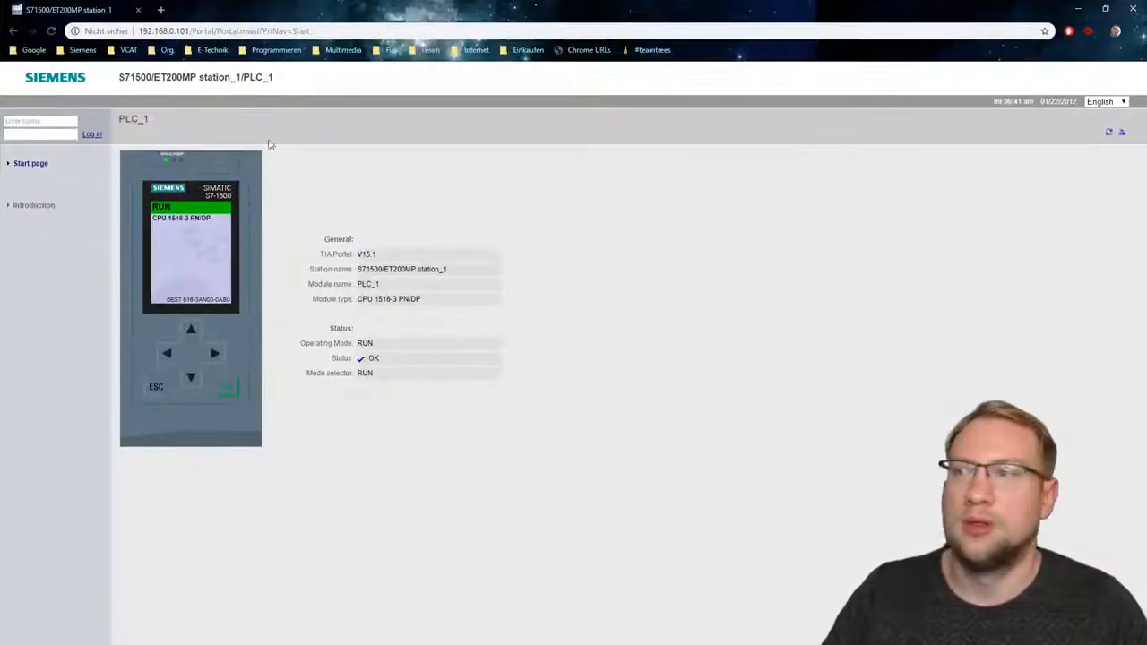
- In the browser, reload the PLC web server at 192.168.0.101, enter the start page and revisit the introduction page once
left_click(193, 30)
left_click_drag(193, 31, 392, 43)
key("BackSpace")
key("Return")
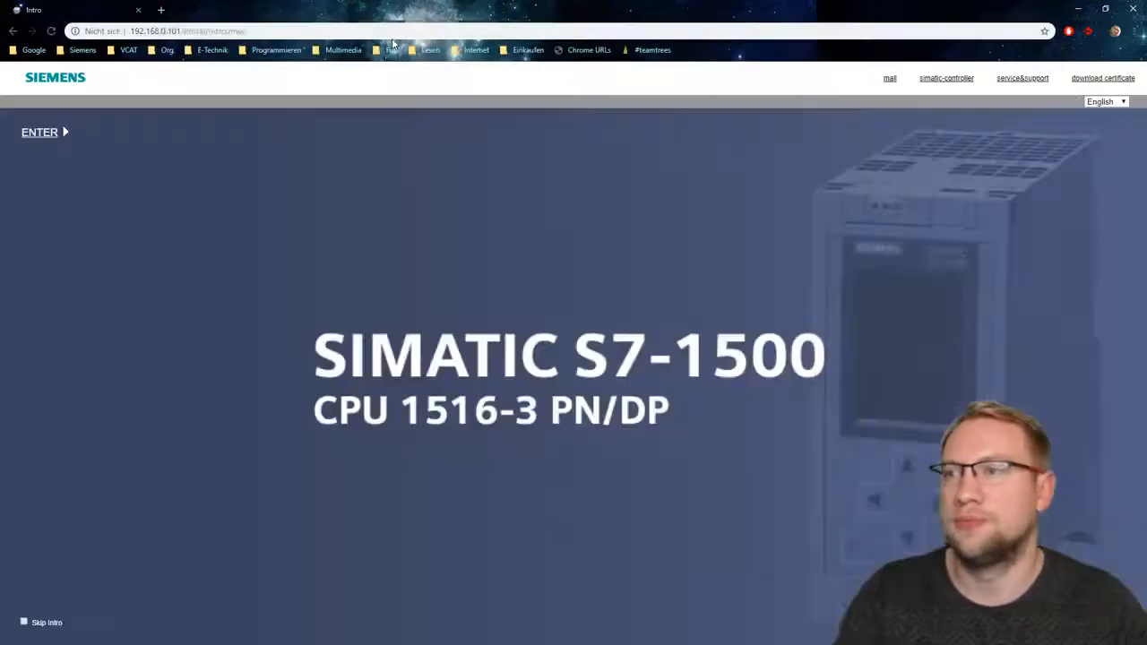
left_click(62, 133)
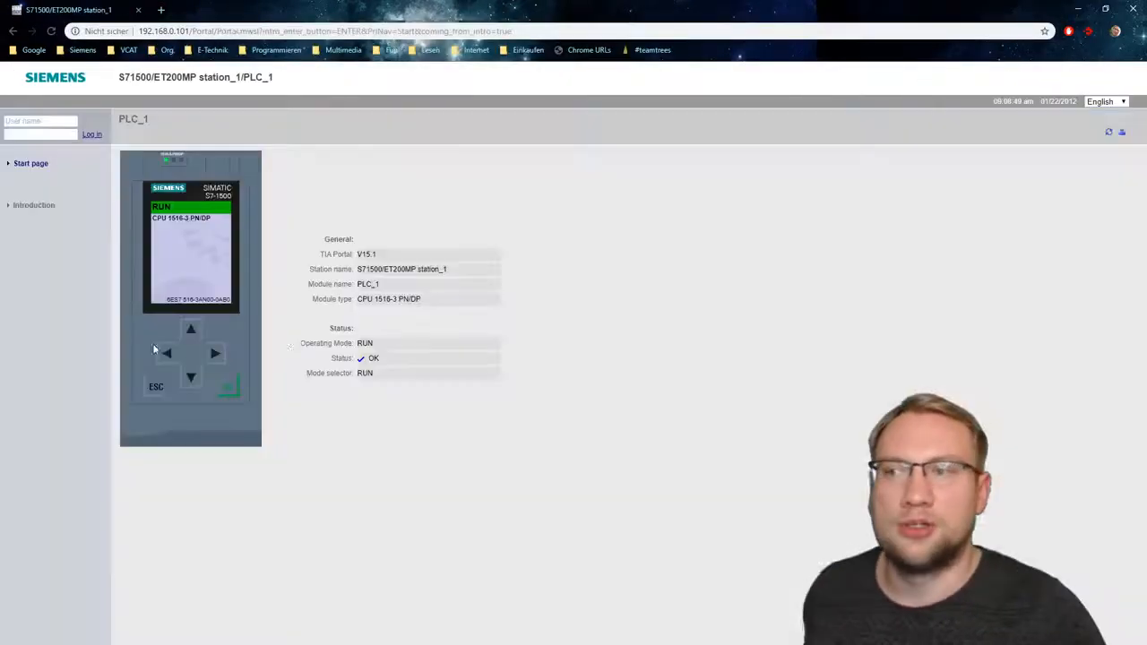
left_click(30, 207)
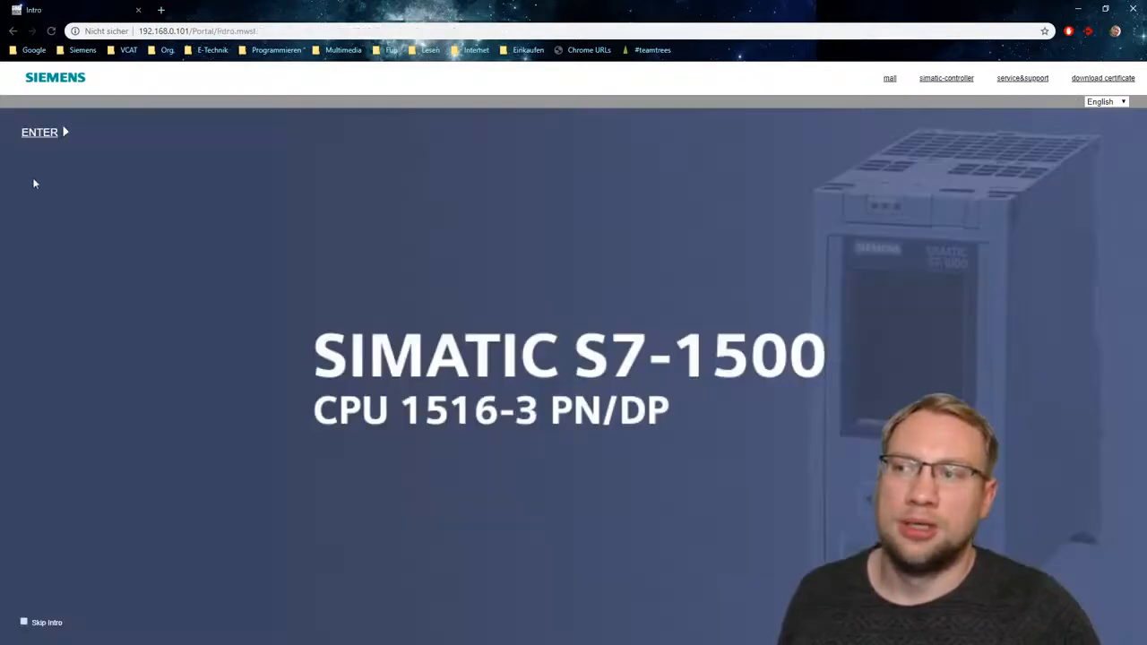
left_click(40, 132)
- Switch to TIA Portal to check the users' access levels in PLC_1's web server user management, and return to the browser
left_click_drag(386, 9, 2, 10)
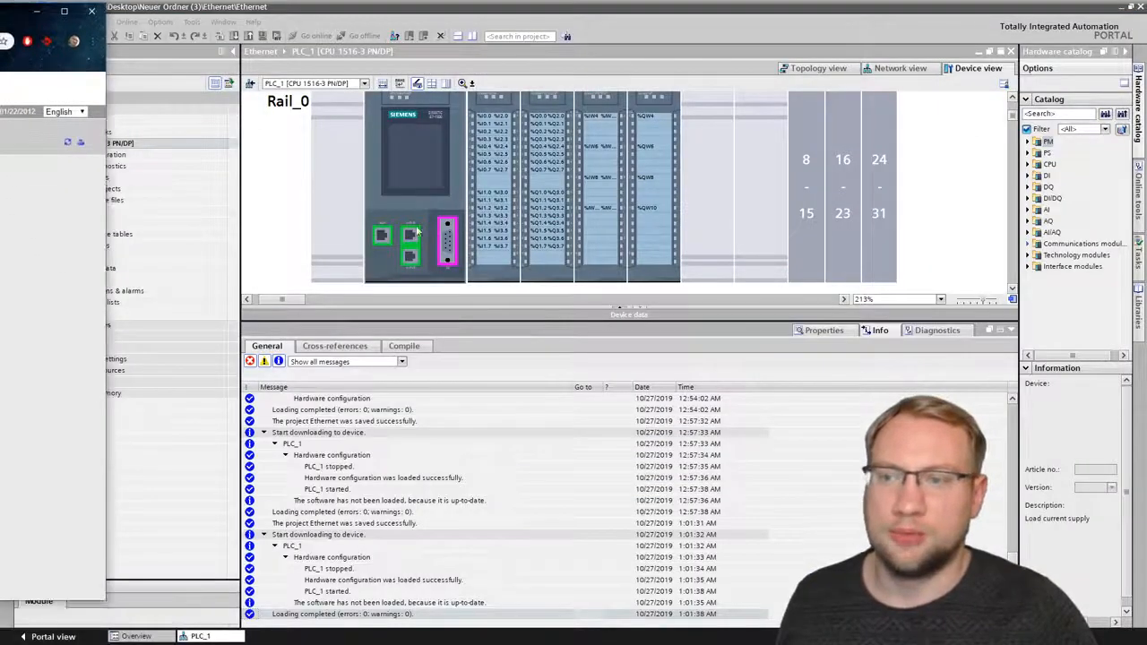
double_click(383, 137)
scroll(452, 499, "down", 2)
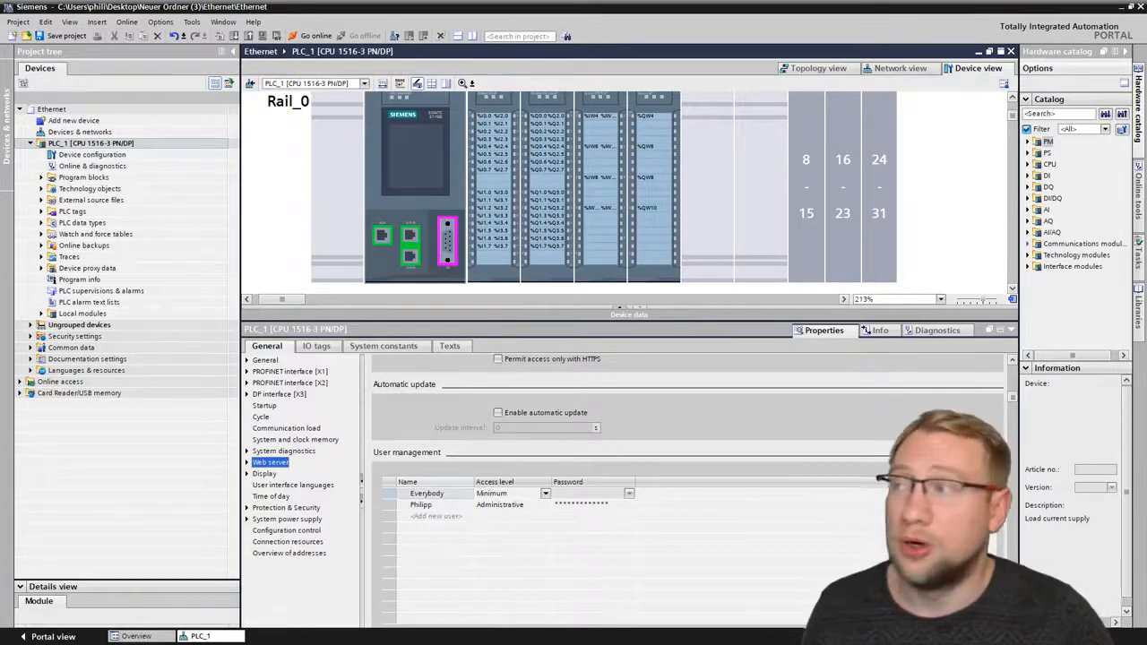
left_click_drag(0, 10, 584, 3)
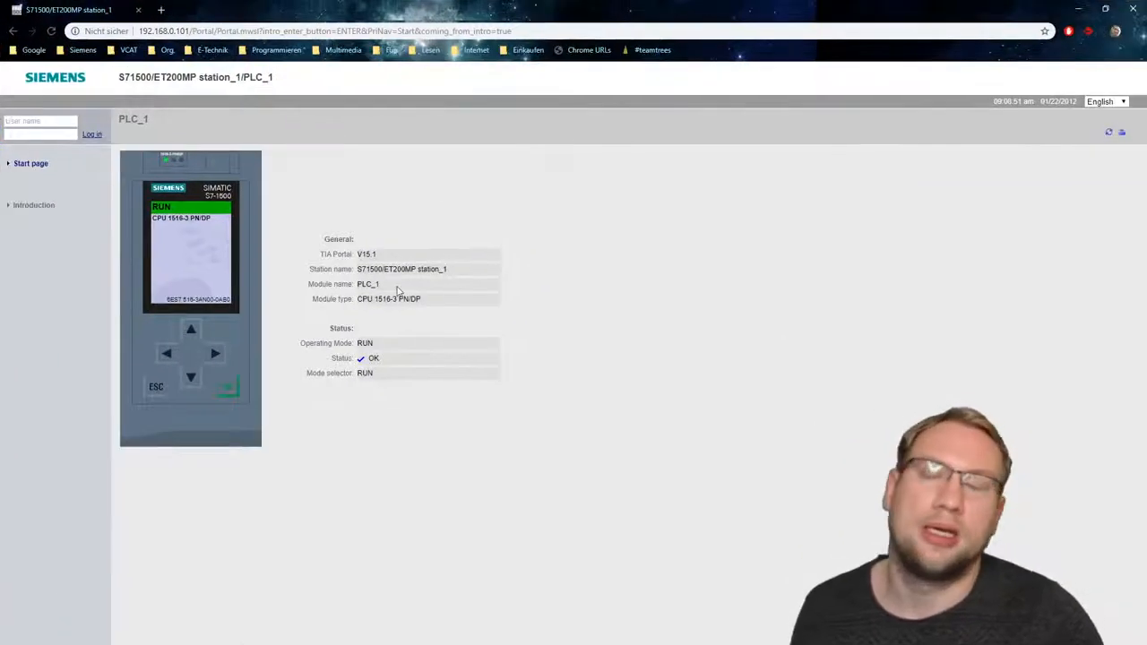
- Log in to the PLC web server with the configured user name and account password, and decline saving the password in the browser
left_click(50, 120)
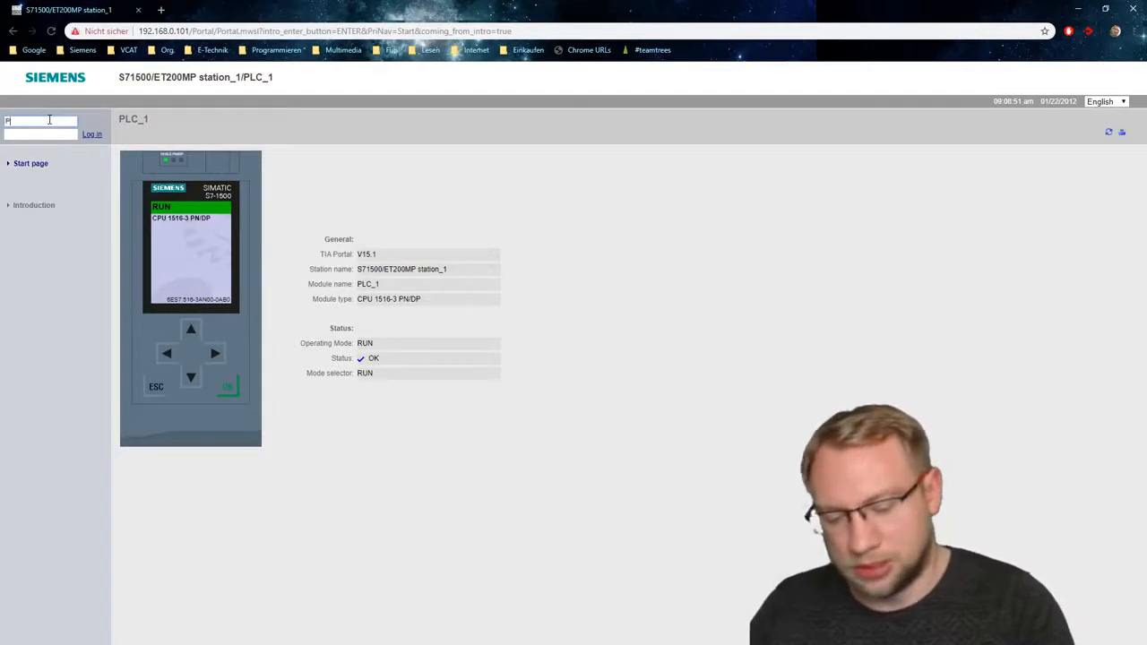
type("Philipp")
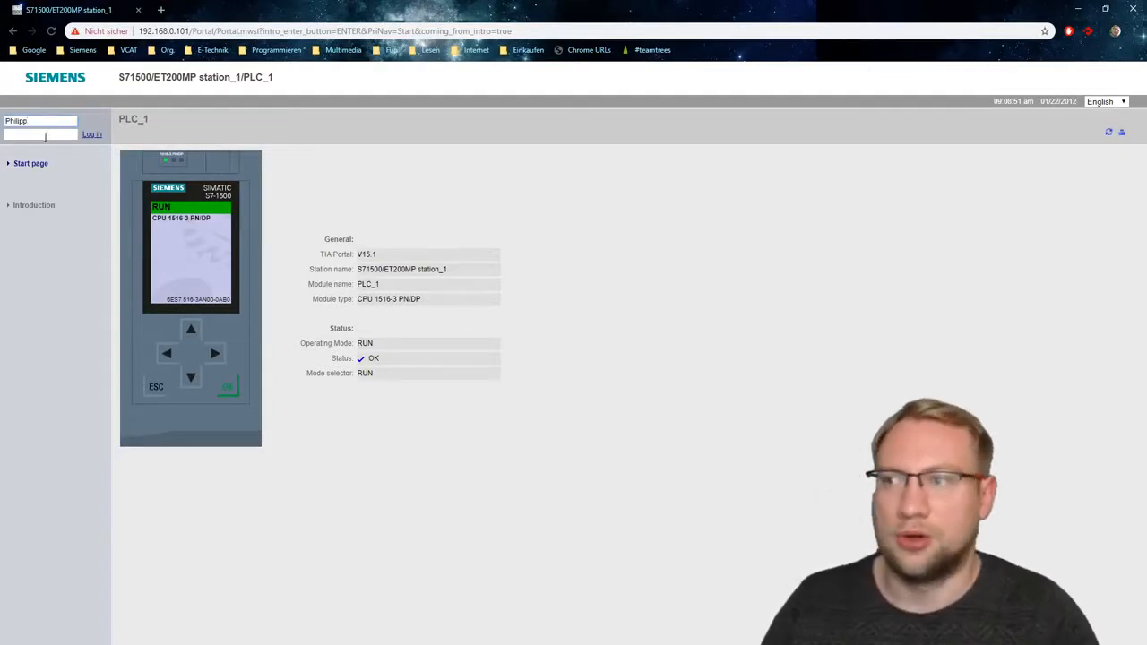
left_click(45, 137)
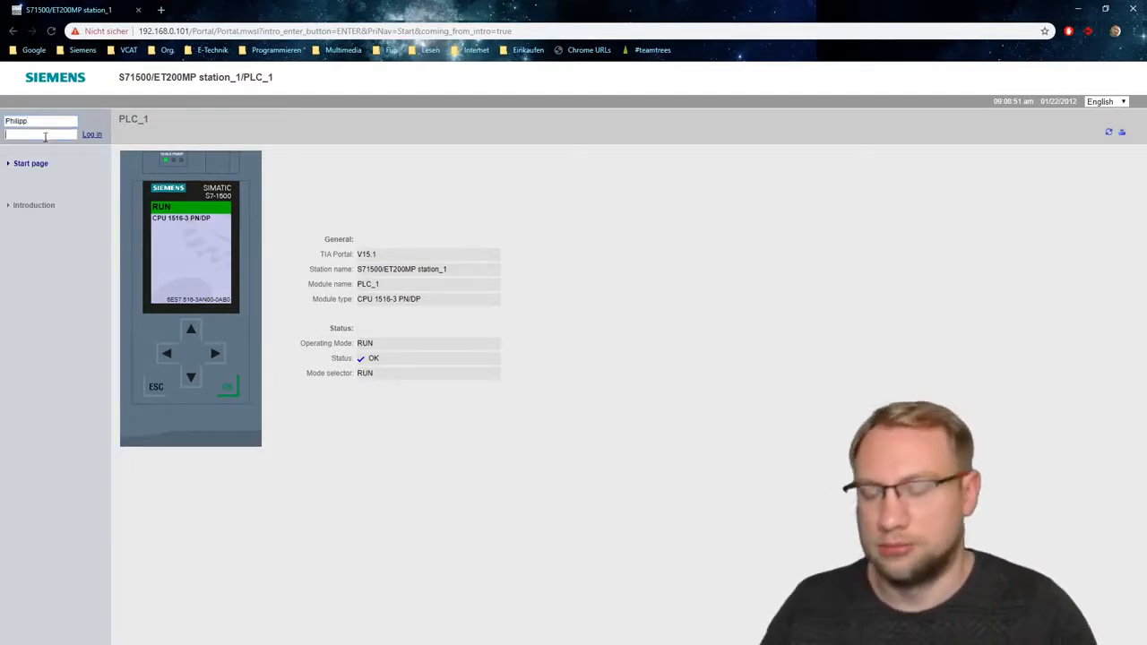
left_click(93, 135)
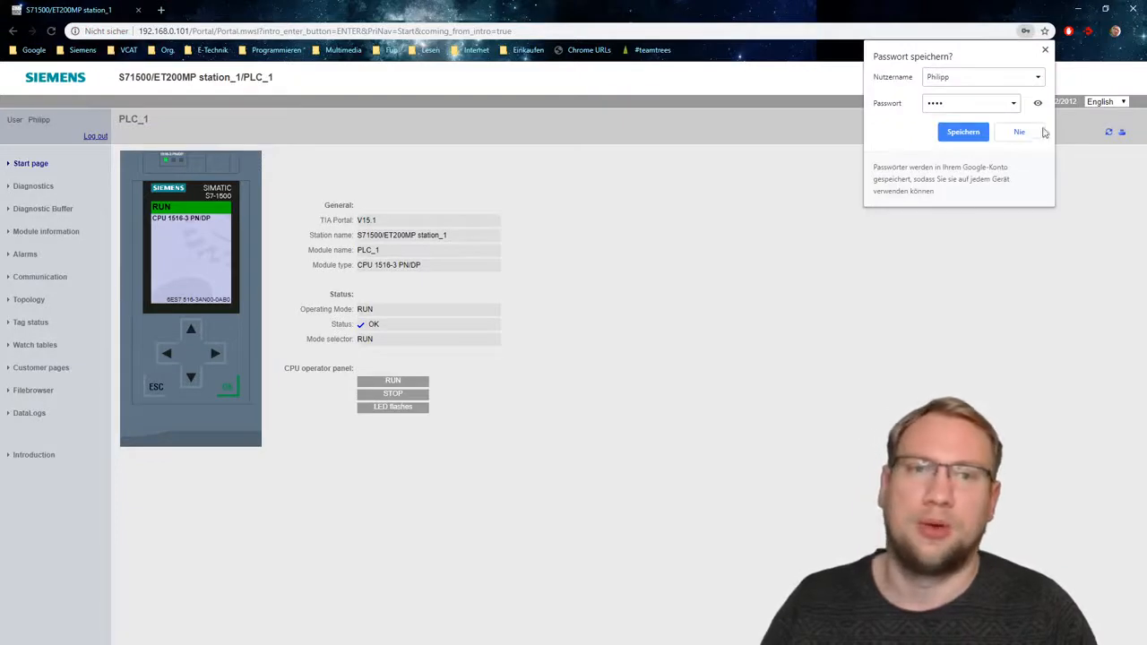
left_click(1031, 132)
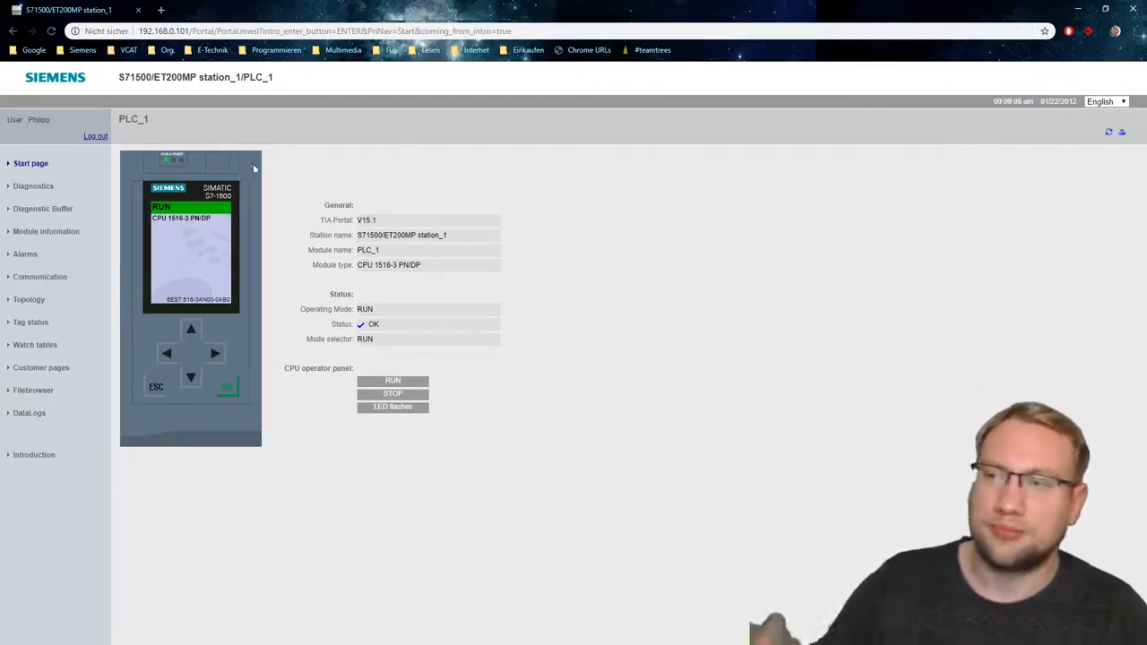
- Examine the CPU's identification and memory usage under Diagnostics, and the details of entry 9 in the diagnostic buffer
left_click(41, 190)
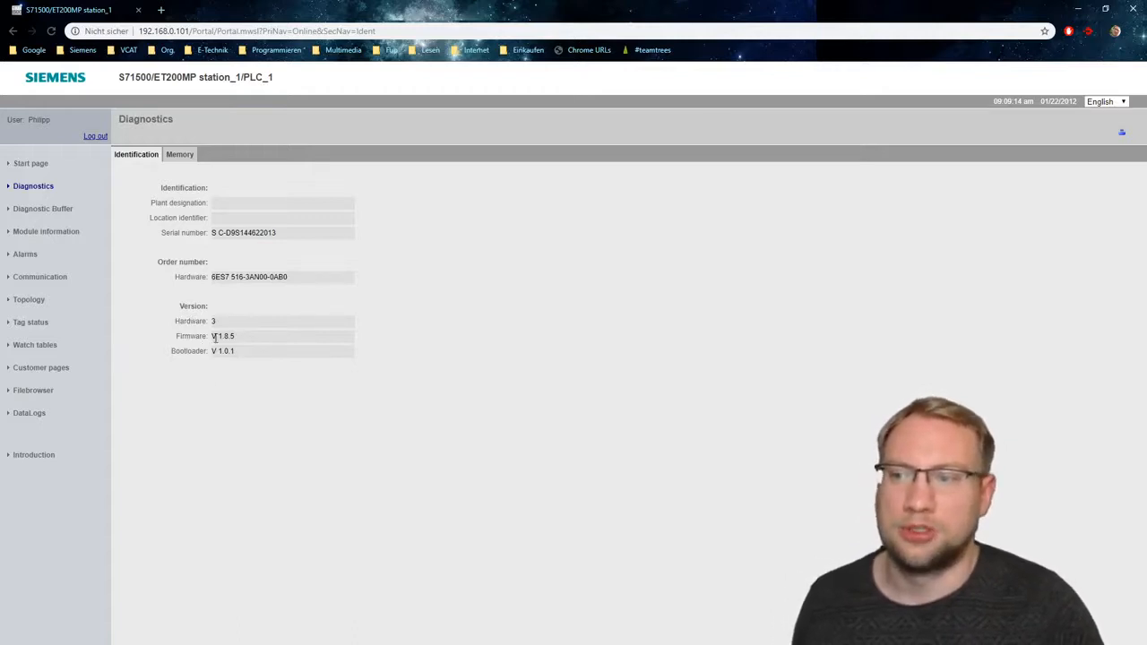
left_click(176, 156)
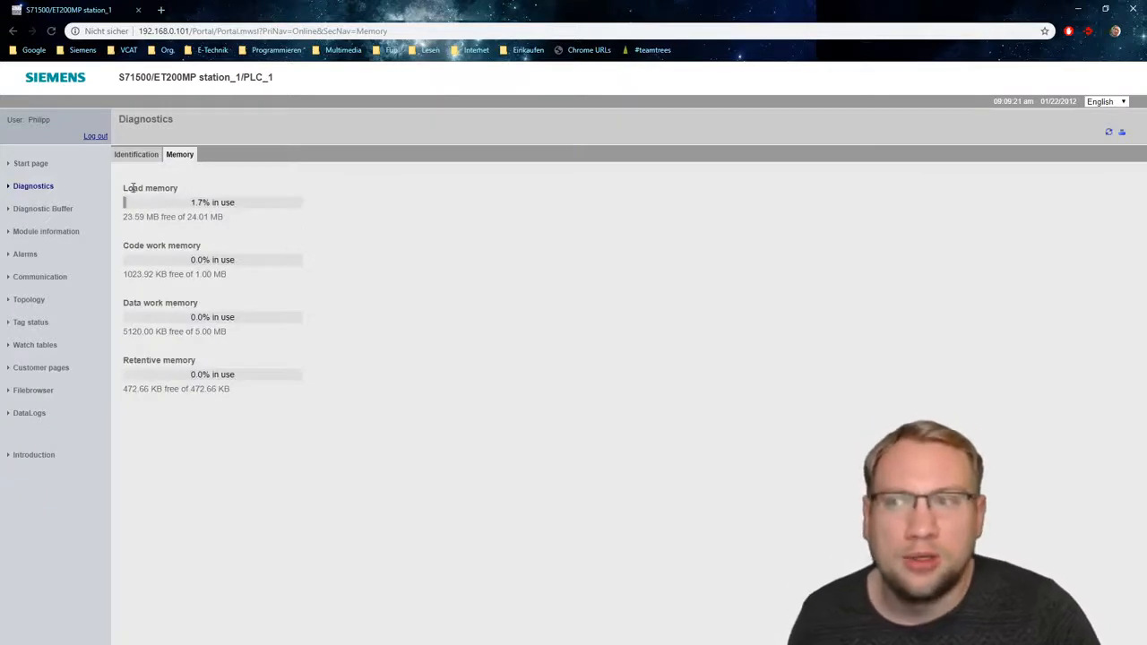
left_click_drag(133, 188, 179, 194)
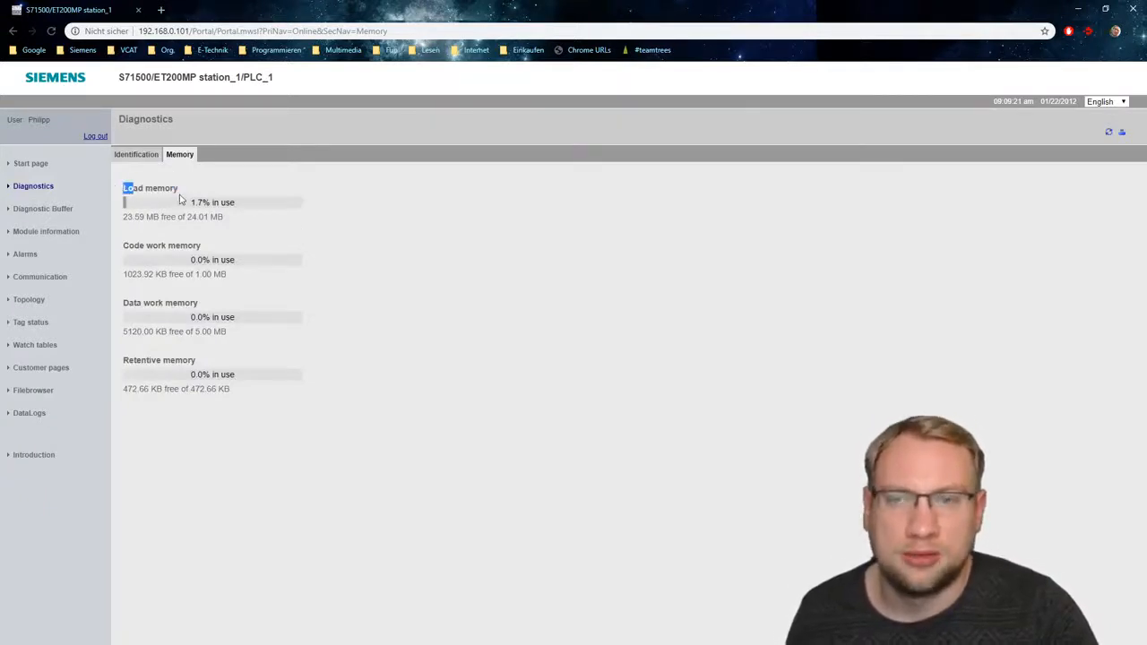
left_click(219, 301)
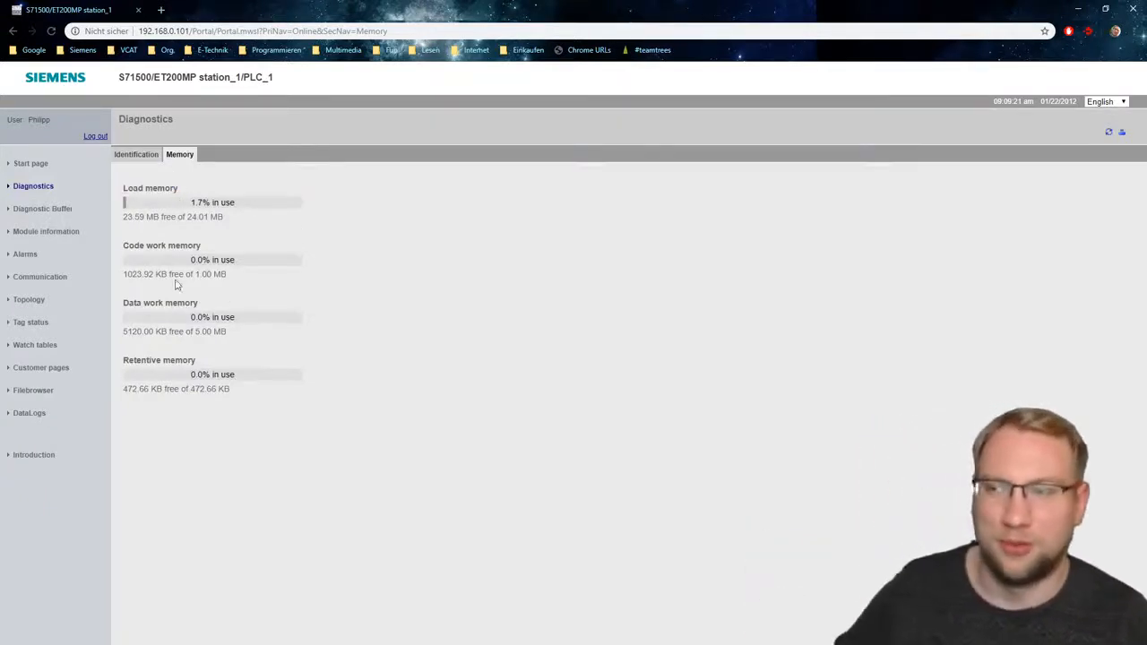
left_click(66, 212)
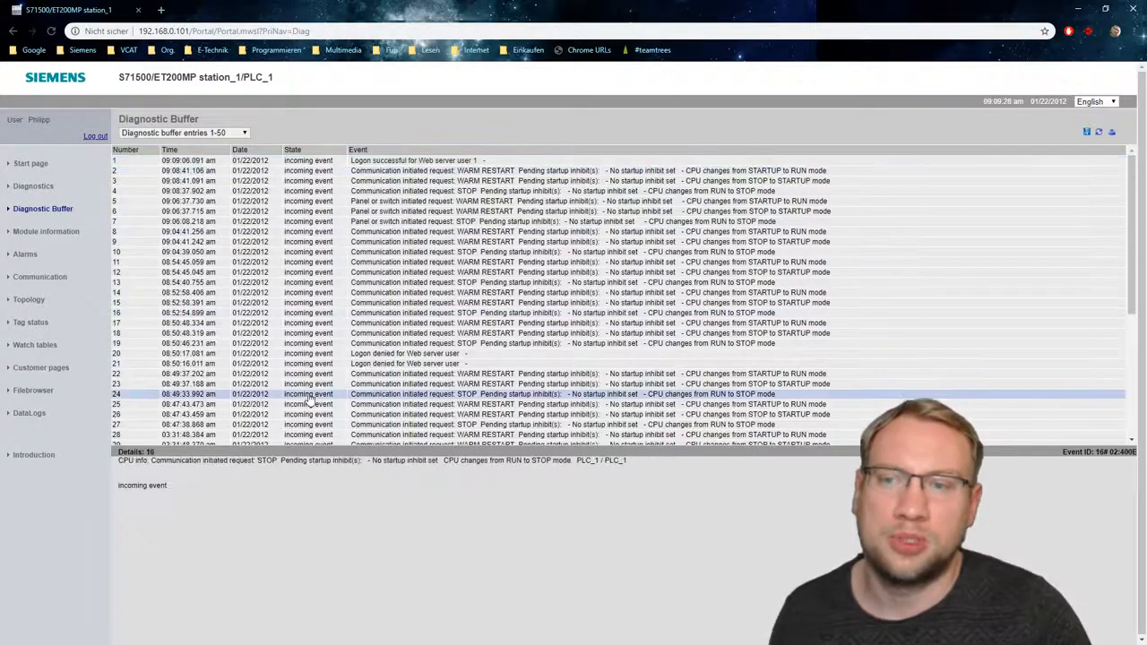
left_click(328, 242)
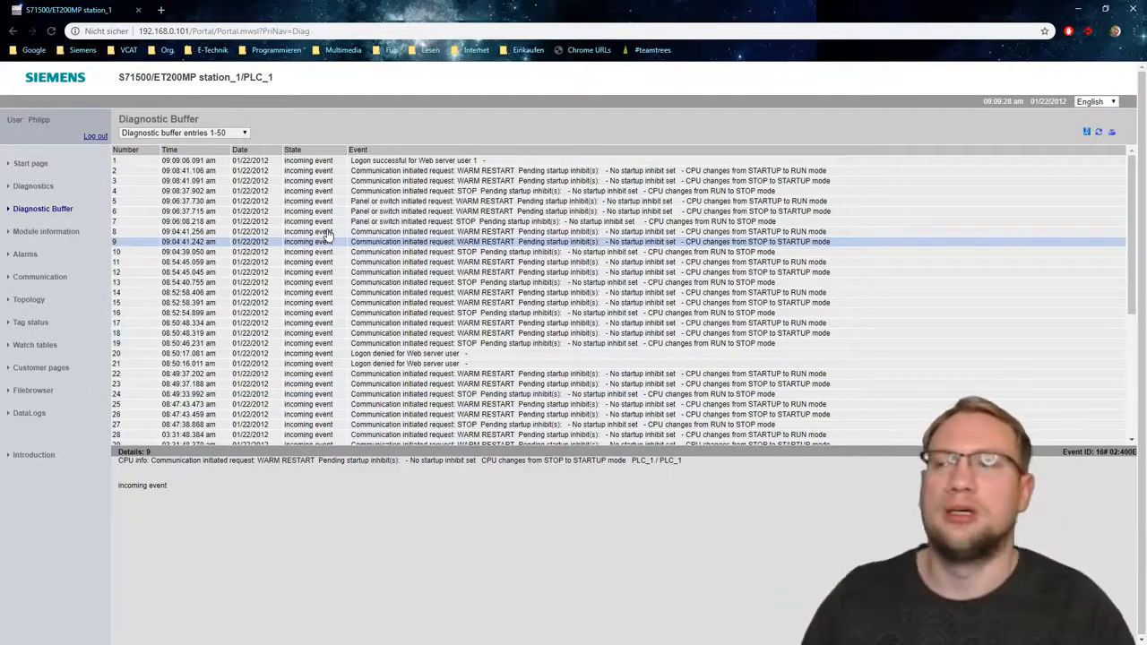
- List the modules of S71500/ET200MP station_1 in the module information and check the Alarms page
left_click(54, 231)
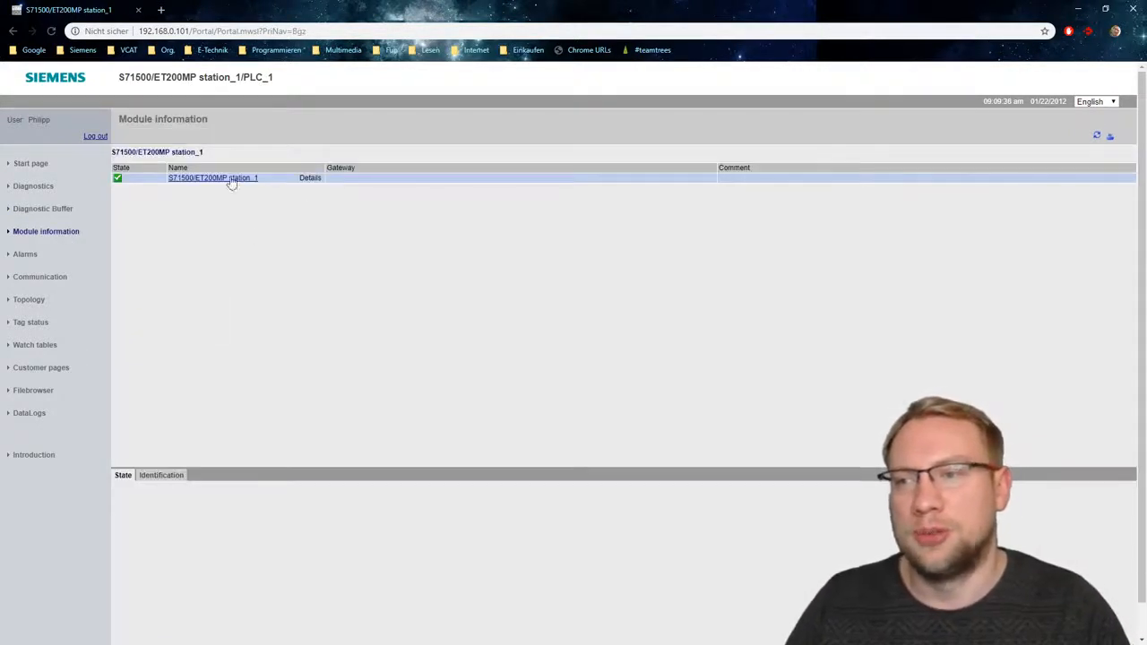
left_click(219, 179)
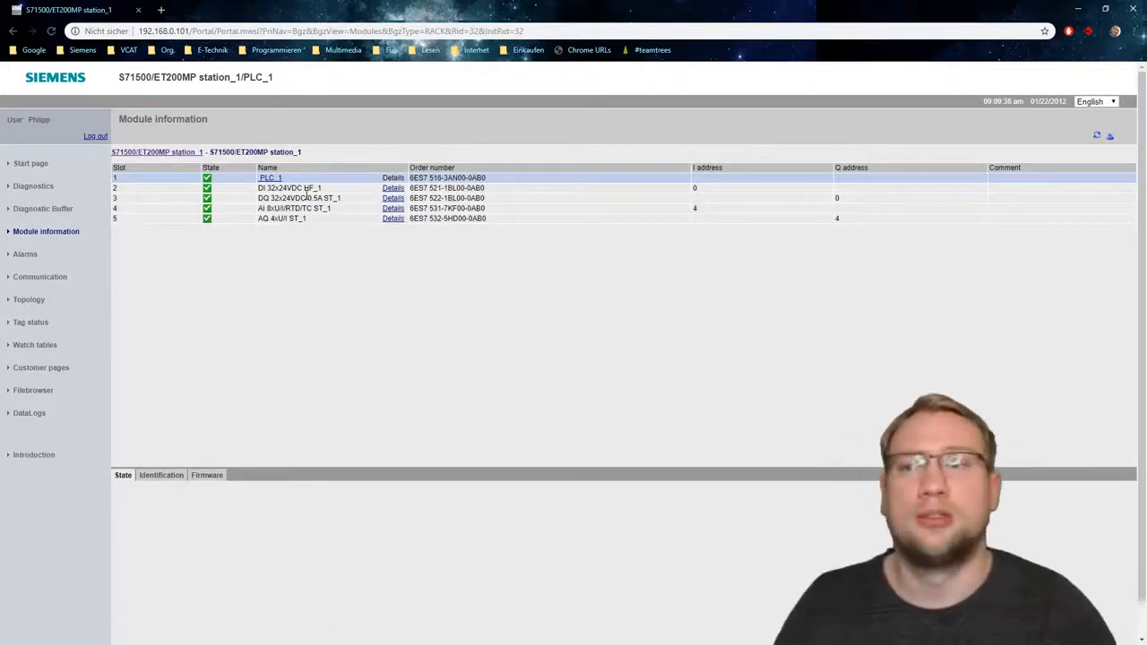
left_click(26, 255)
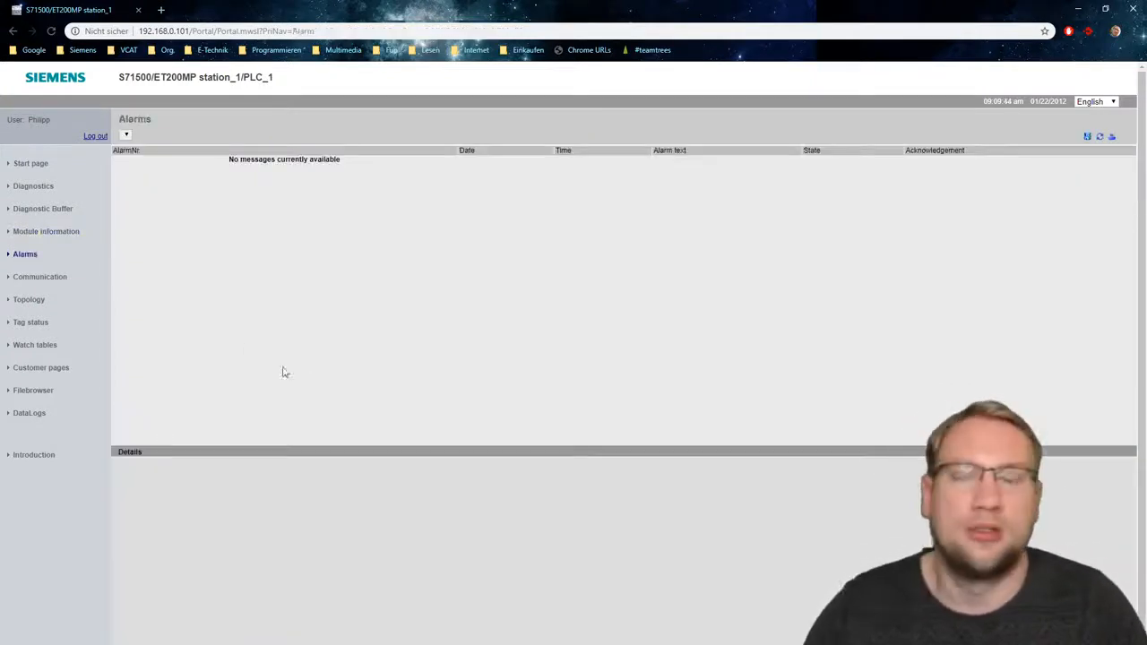
- Review the Communication page's parameters, statistics, resources and connections, and view the graphic network topology
left_click(19, 278)
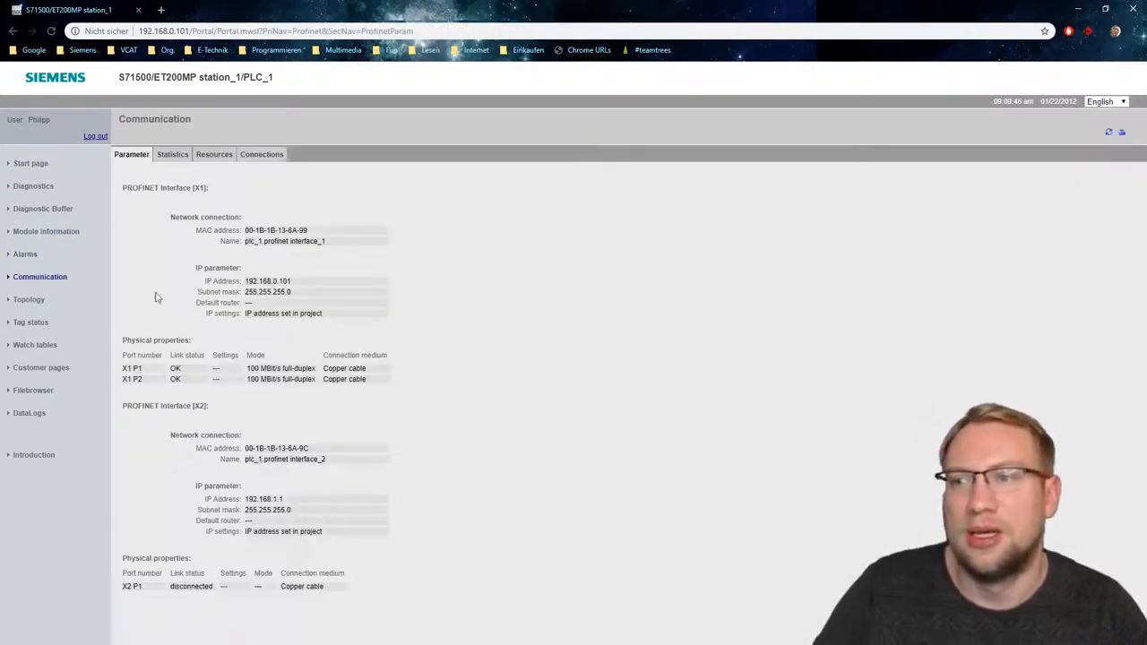
left_click(180, 155)
left_click(213, 154)
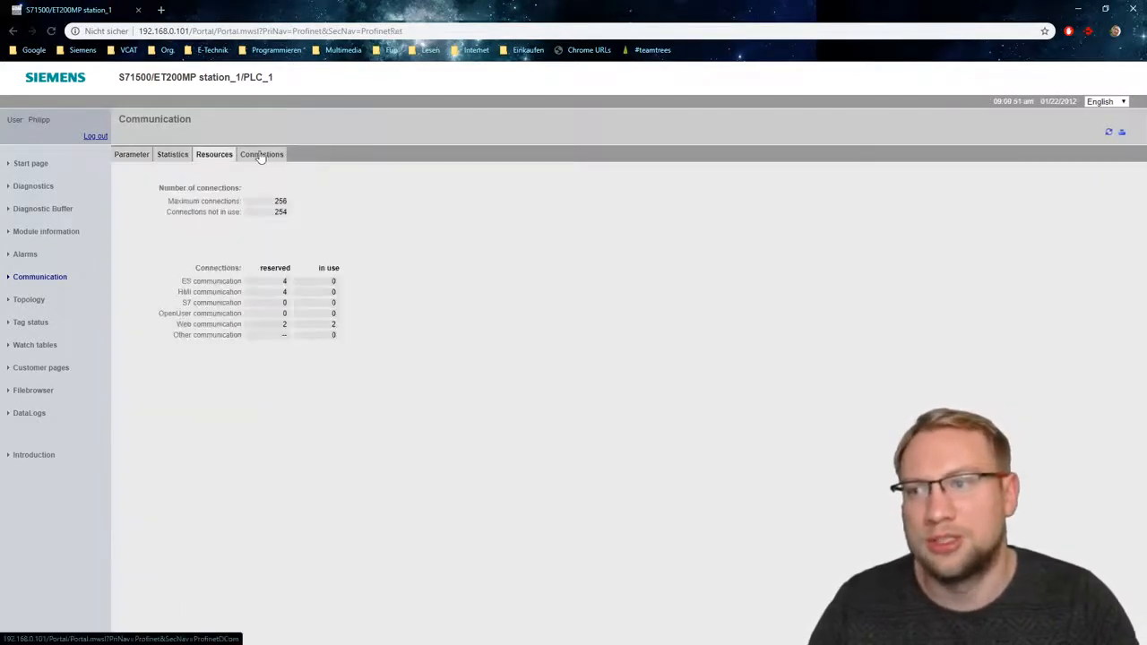
left_click(258, 154)
left_click(30, 301)
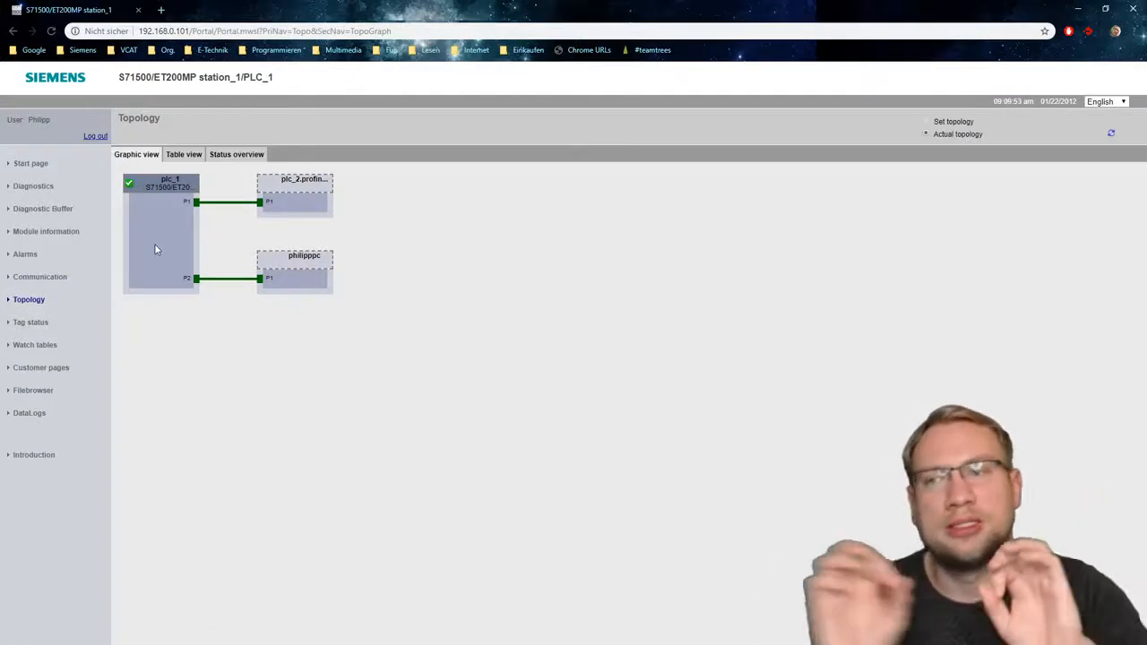
- Open the web server's Tag status page and look at the entry row for a new variable
left_click(29, 325)
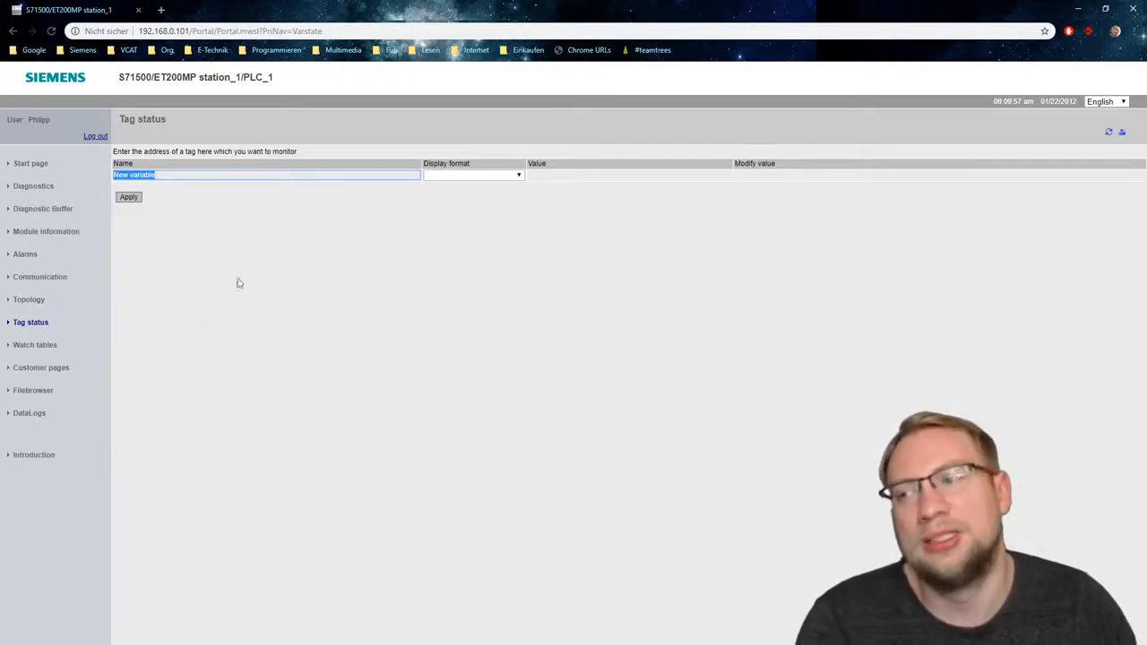
left_click(193, 177)
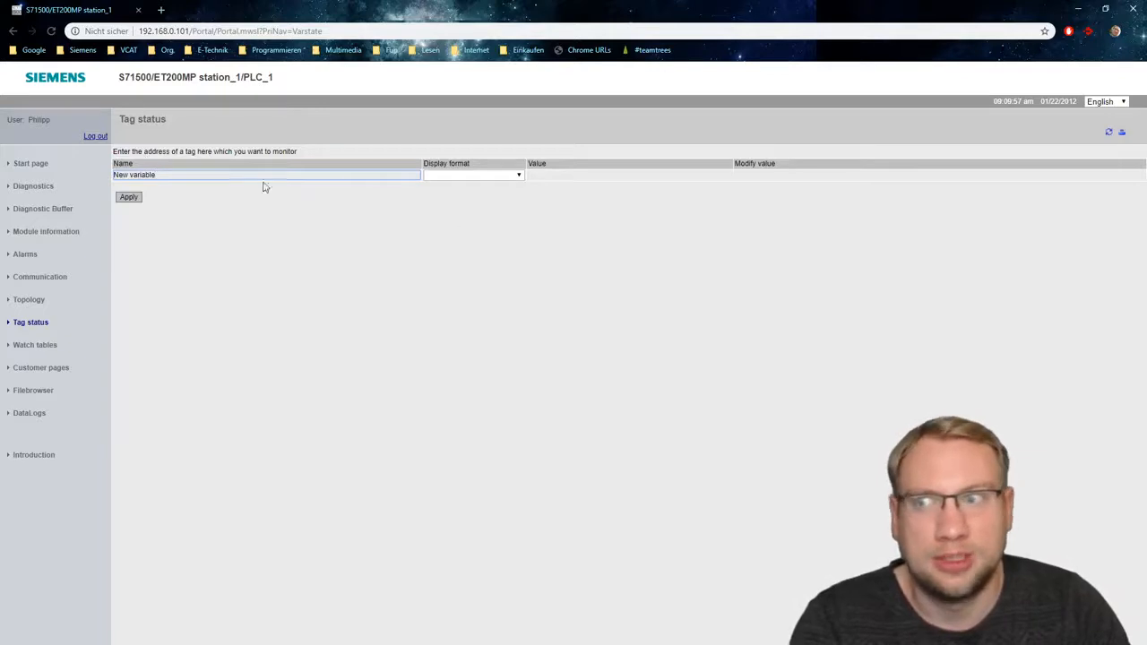
- Switch to TIA Portal and add a Bool tag named Hello with address %M0.0 to PLC_1's default tag table
left_click_drag(467, 5, 2, 161)
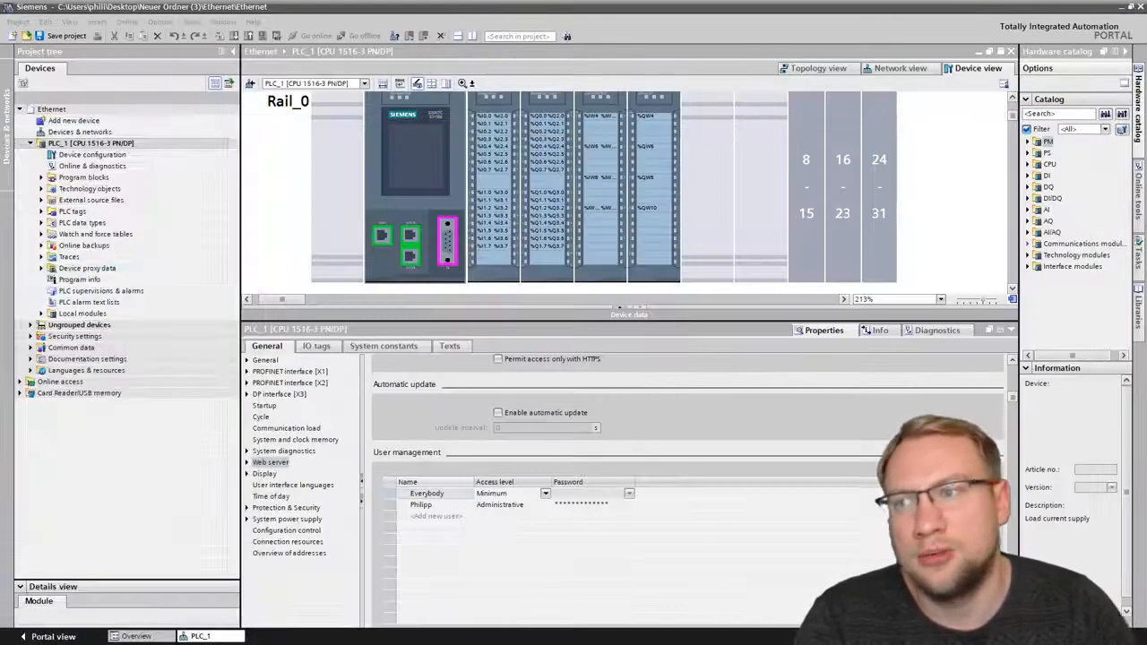
left_click(41, 211)
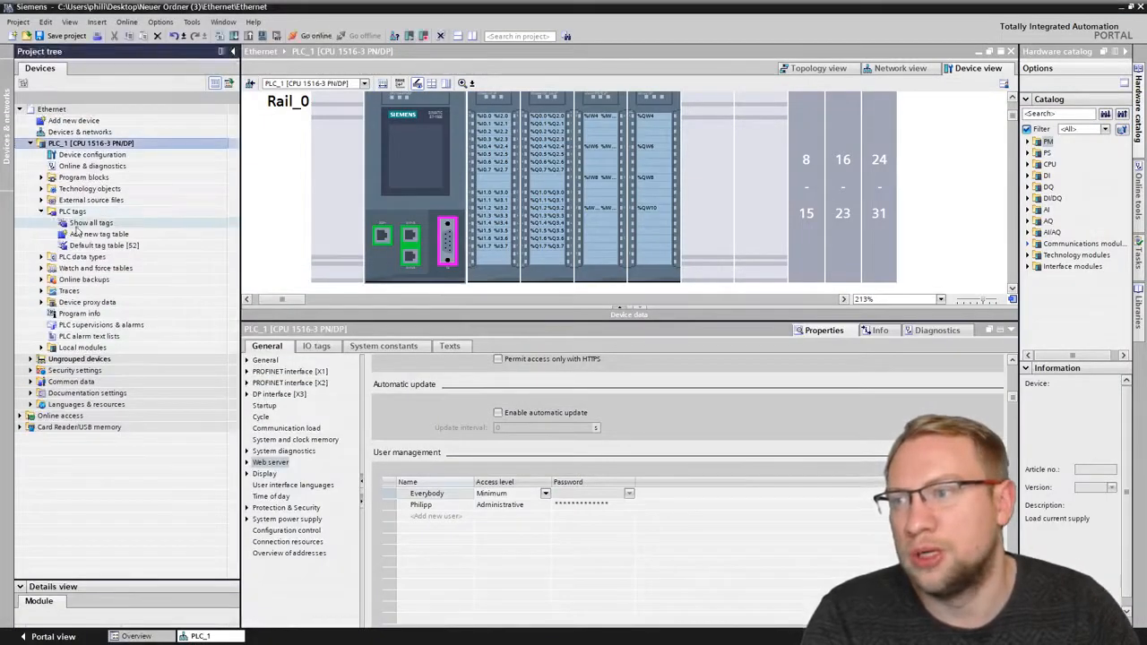
double_click(103, 245)
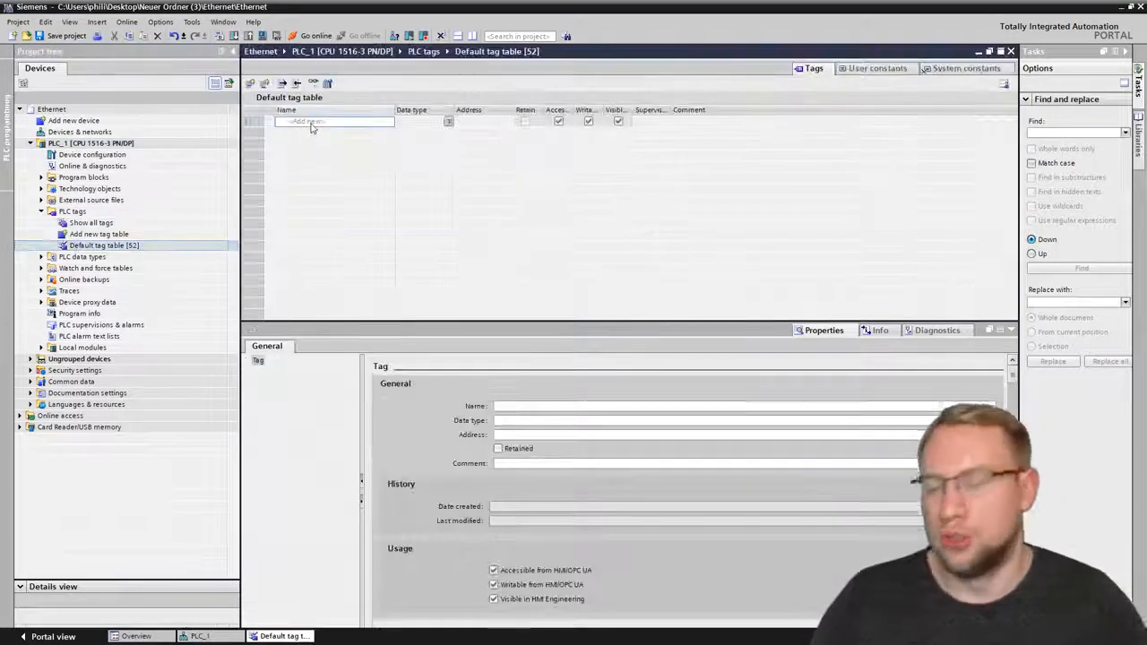
left_click(310, 121)
type("Hello")
key("Tab")
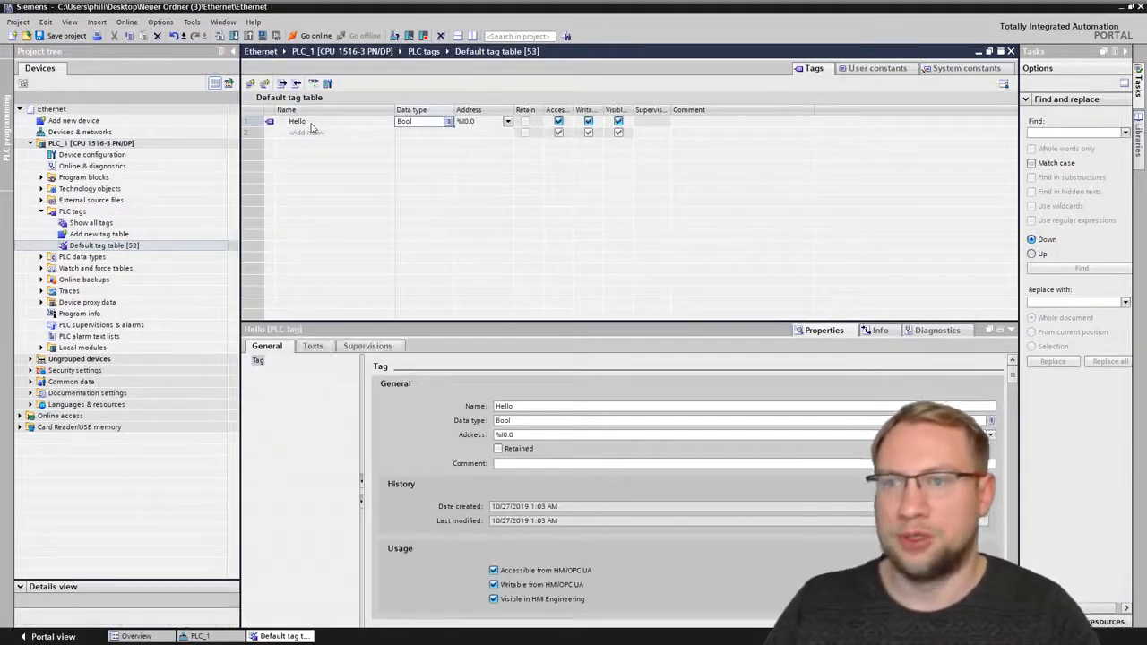
key("Tab")
type("M0.0")
key("Return")
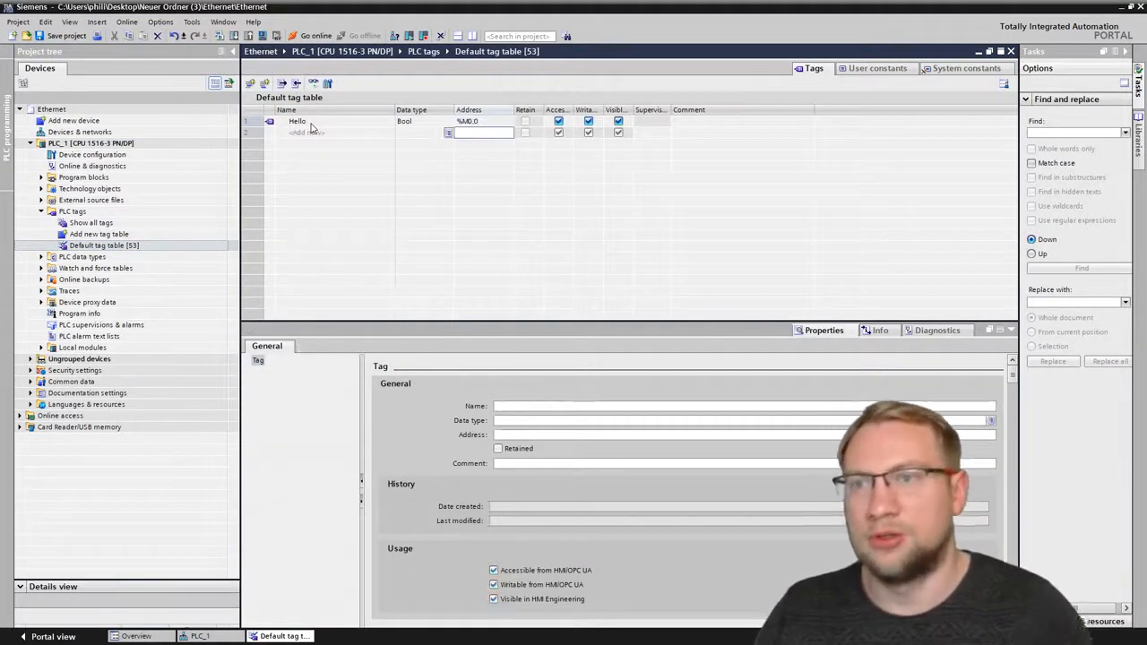
- Download PLC_1 with the new tag to the device and complete the load
left_click(90, 143)
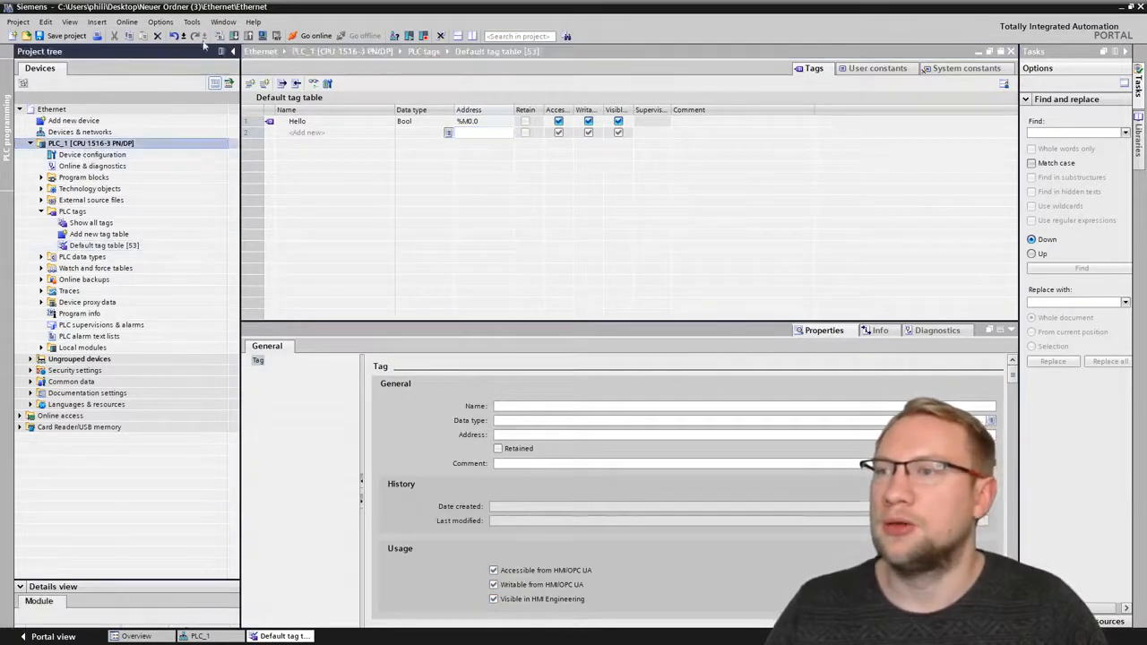
left_click(234, 36)
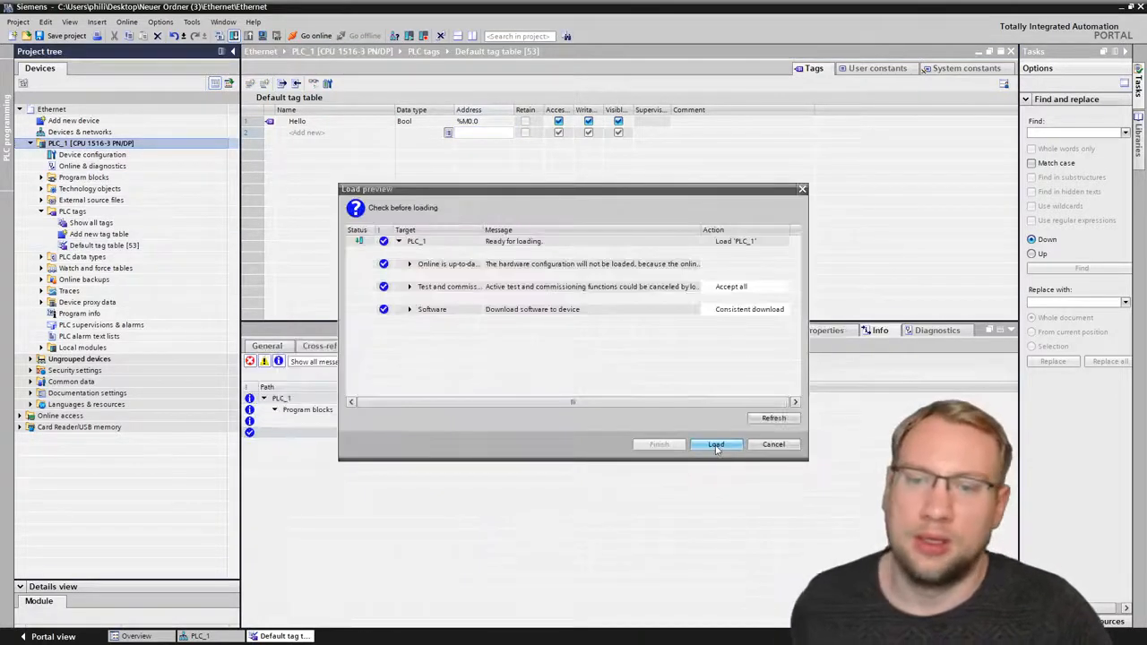
left_click(708, 444)
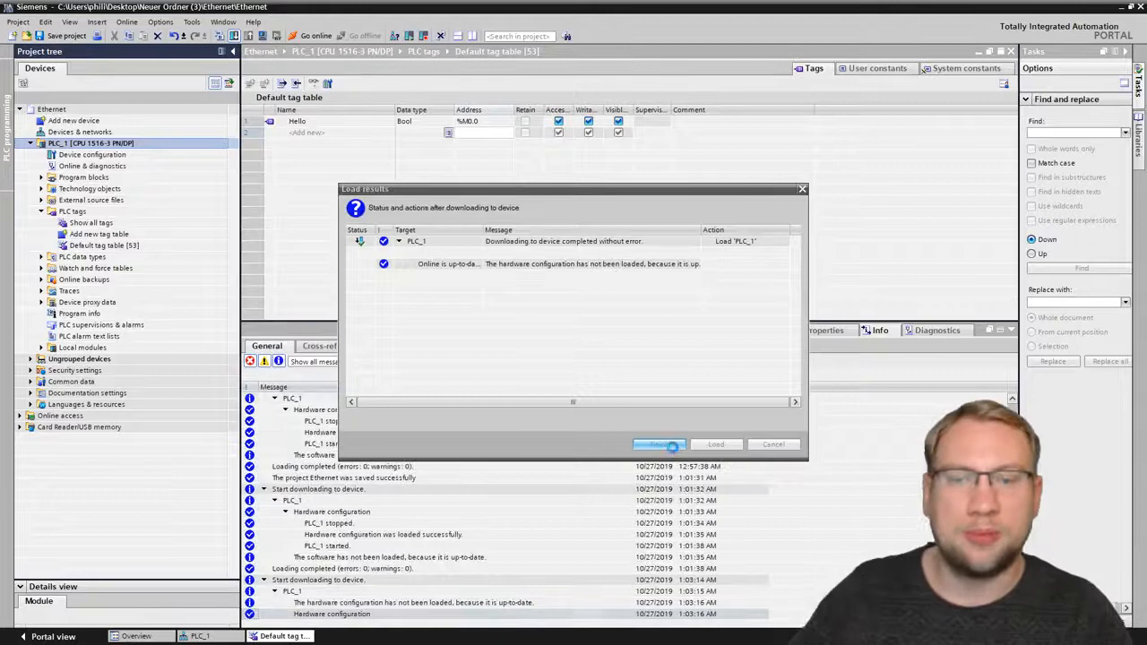
left_click(672, 447)
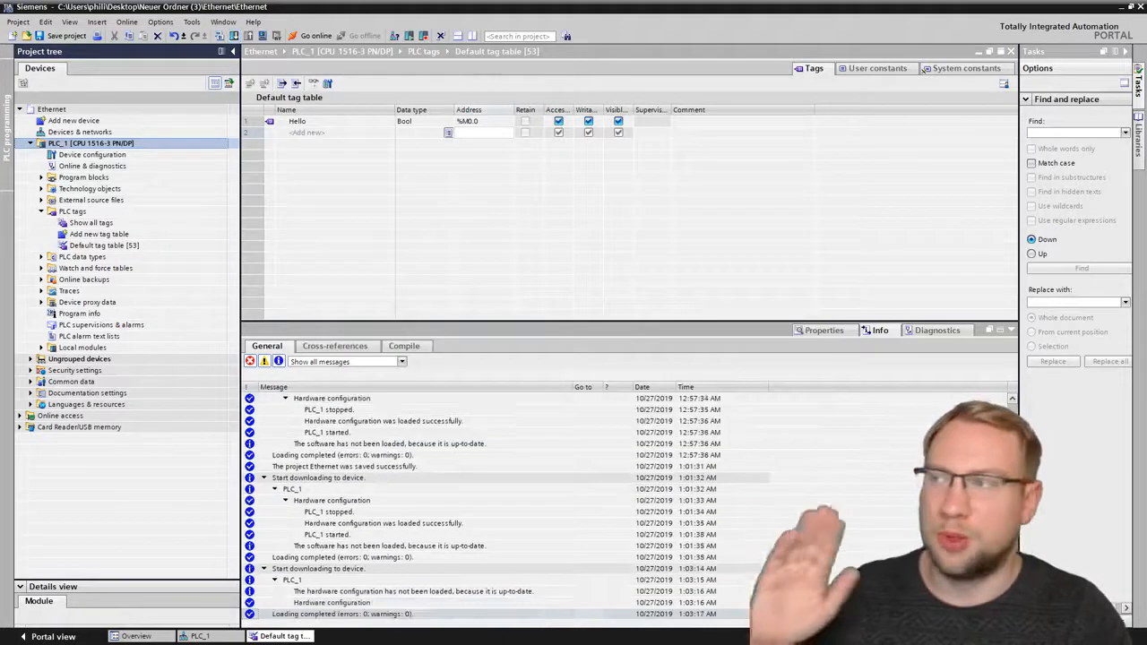
- Switch to the browser, reload the Tag status page and add the tag Hello for monitoring
left_click_drag(0, 154, 746, 1)
right_click(599, 355)
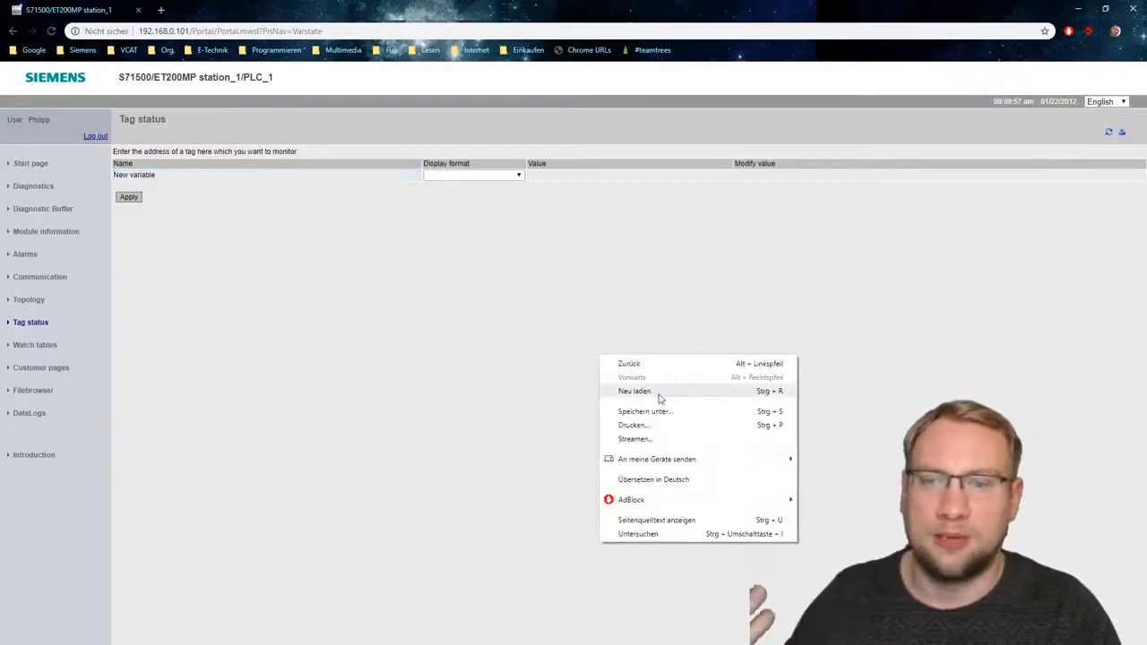
left_click(656, 393)
left_click(253, 233)
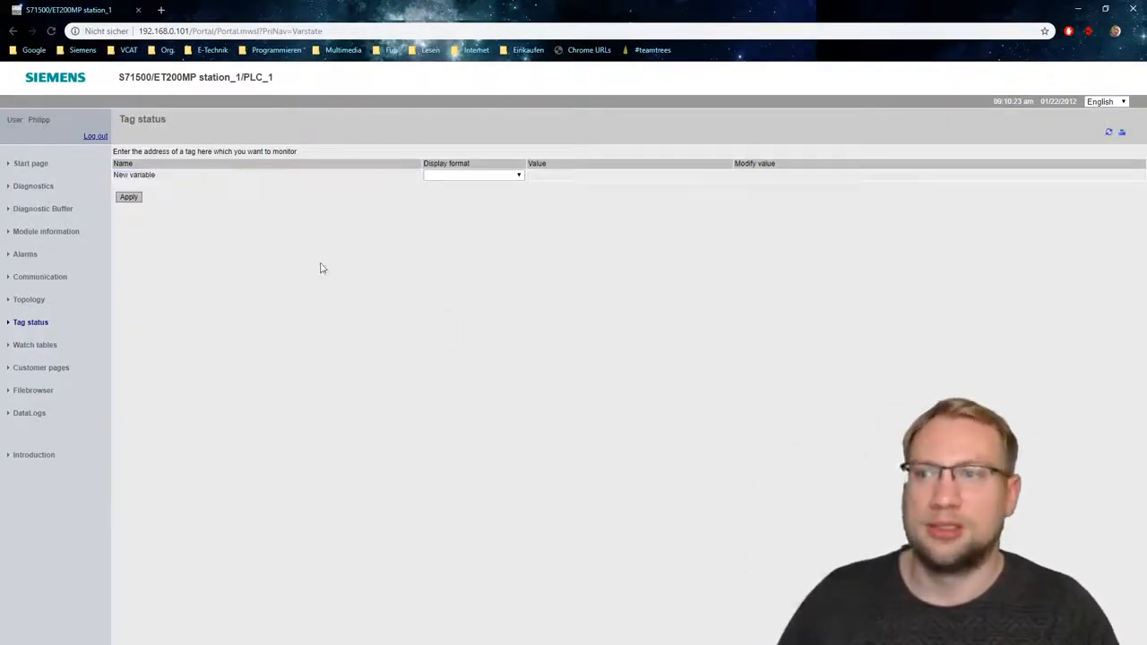
left_click_drag(314, 9, 375, 141)
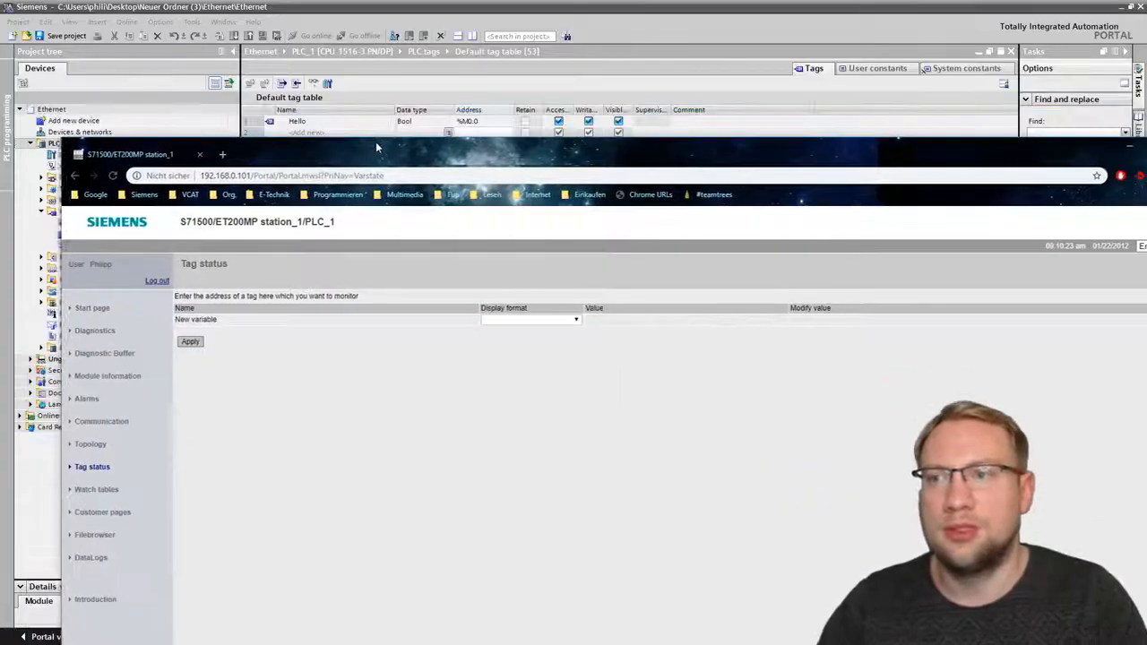
left_click(225, 319)
left_click_drag(226, 319, 116, 338)
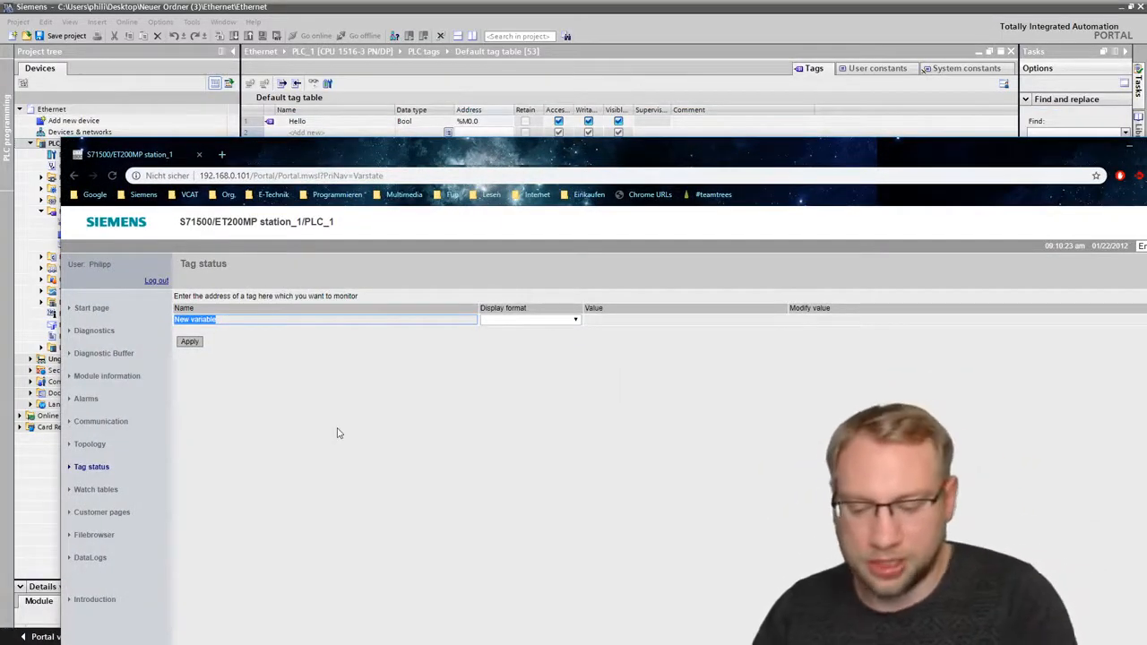
type("Hello")
key("Return")
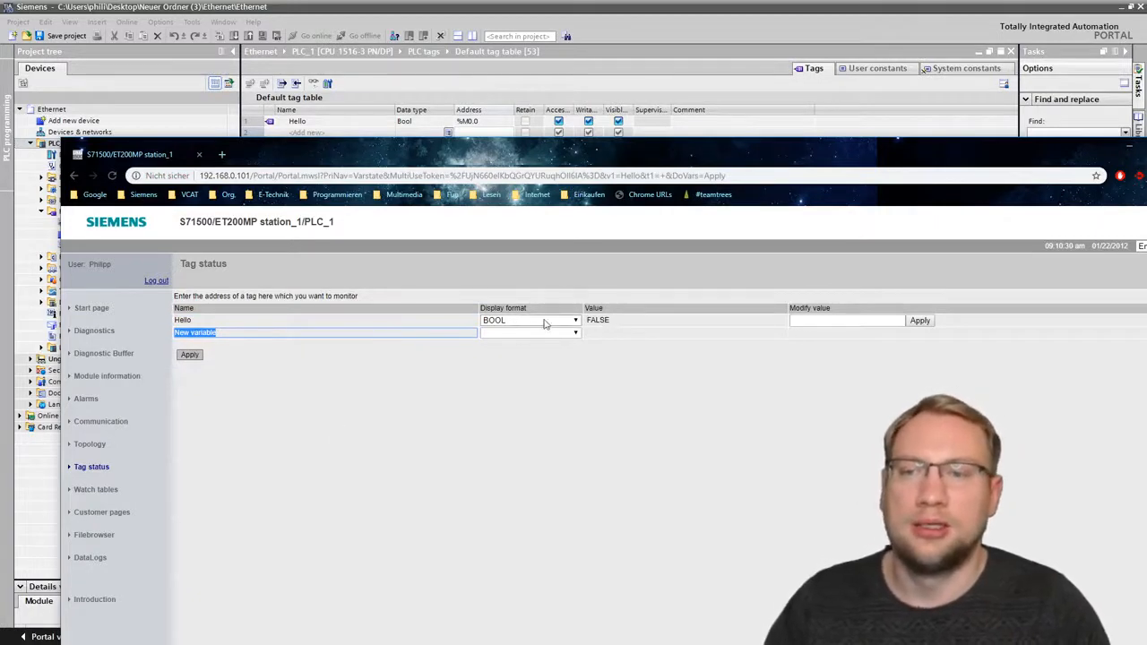
- Modify the value of tag Hello to true on the Tag status page and check its value
left_click(603, 320)
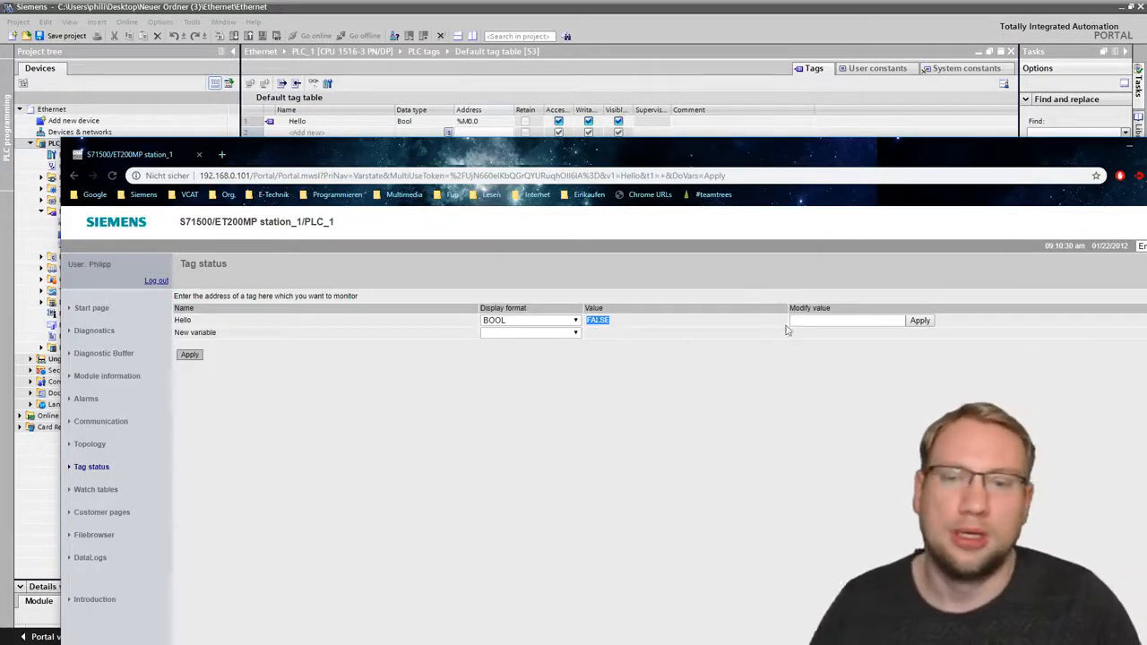
left_click(818, 322)
type("true")
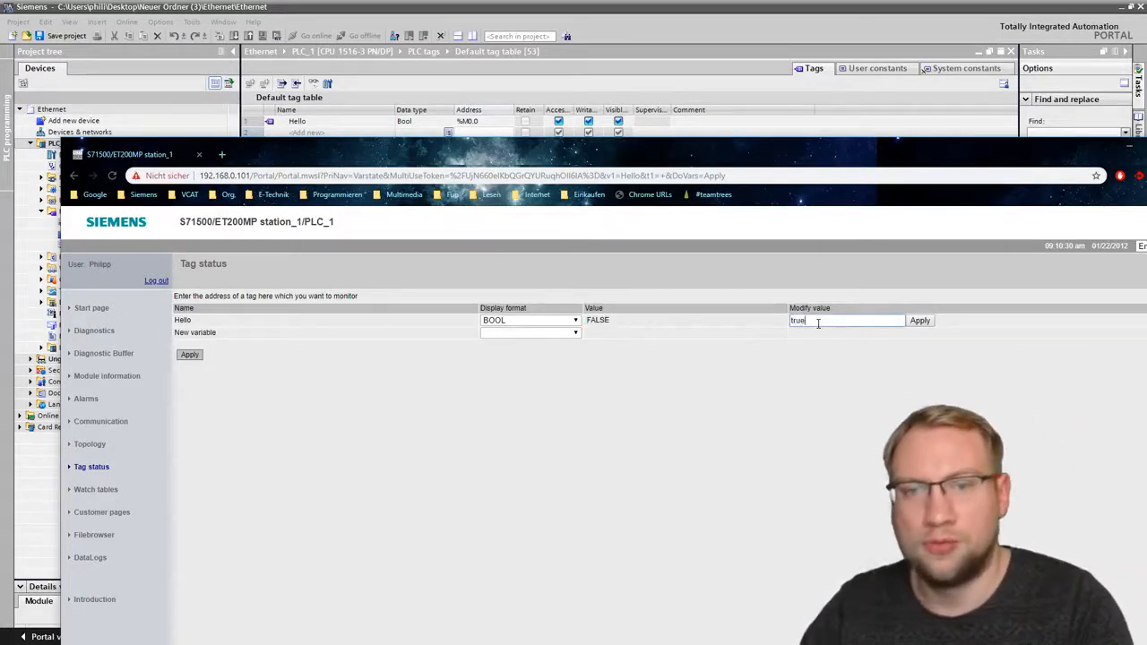
left_click(918, 324)
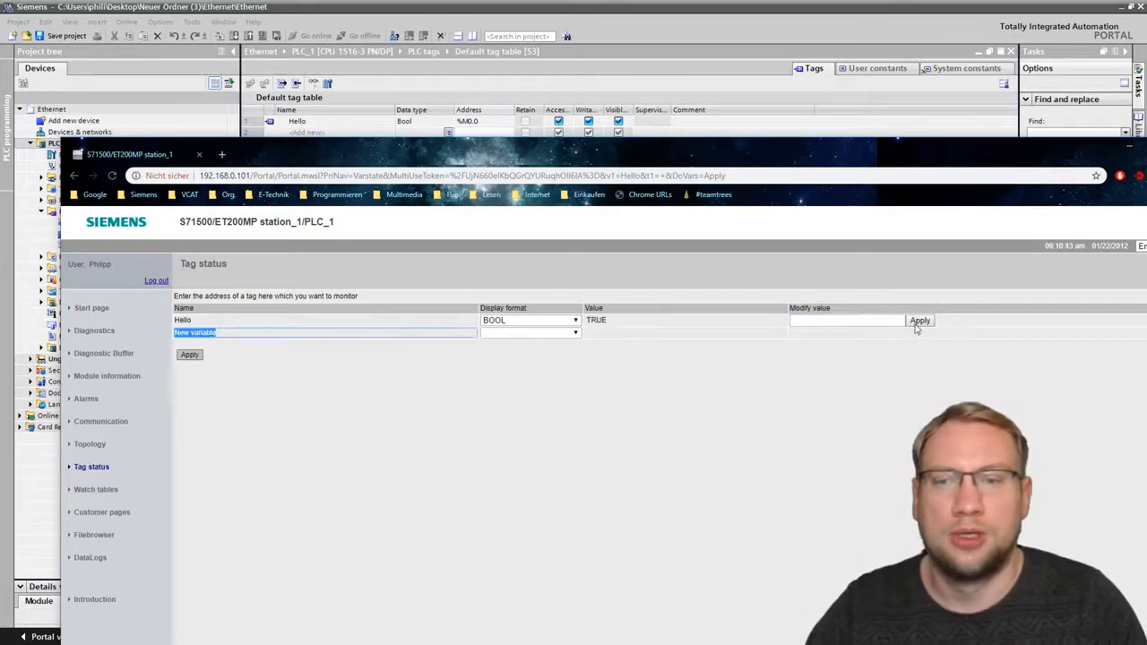
double_click(596, 320)
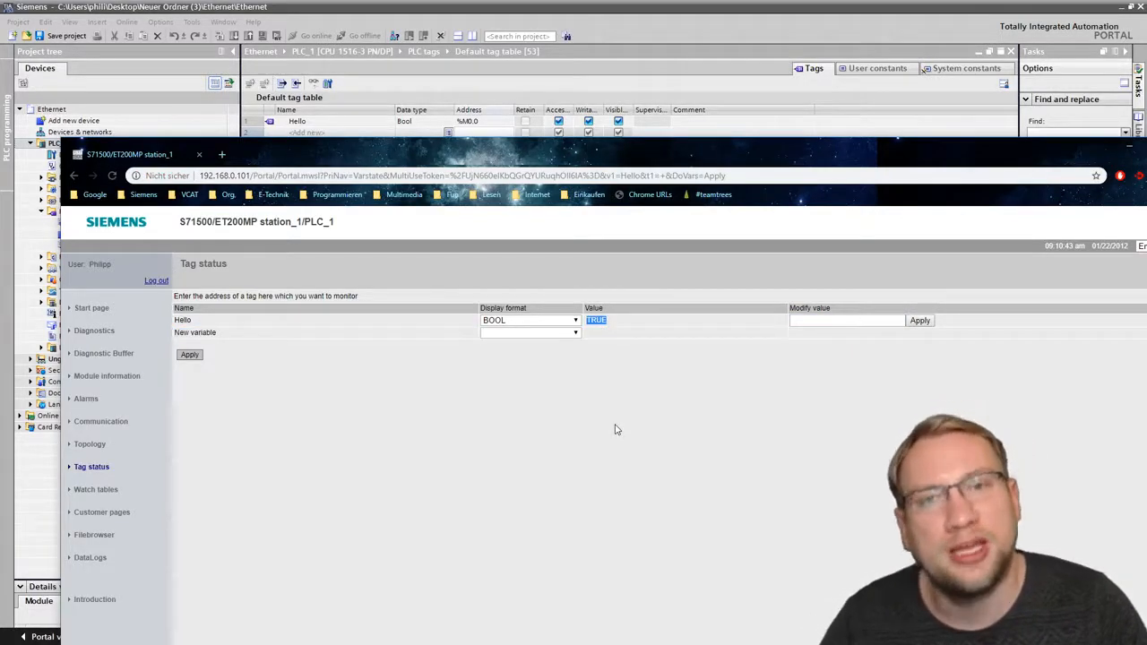
- Switch to TIA Portal and monitor the Hello tag's online value in the default tag table
mouse_move(604, 160)
left_mouse_down()
mouse_move(596, 618)
mouse_move(591, 143)
left_mouse_up()
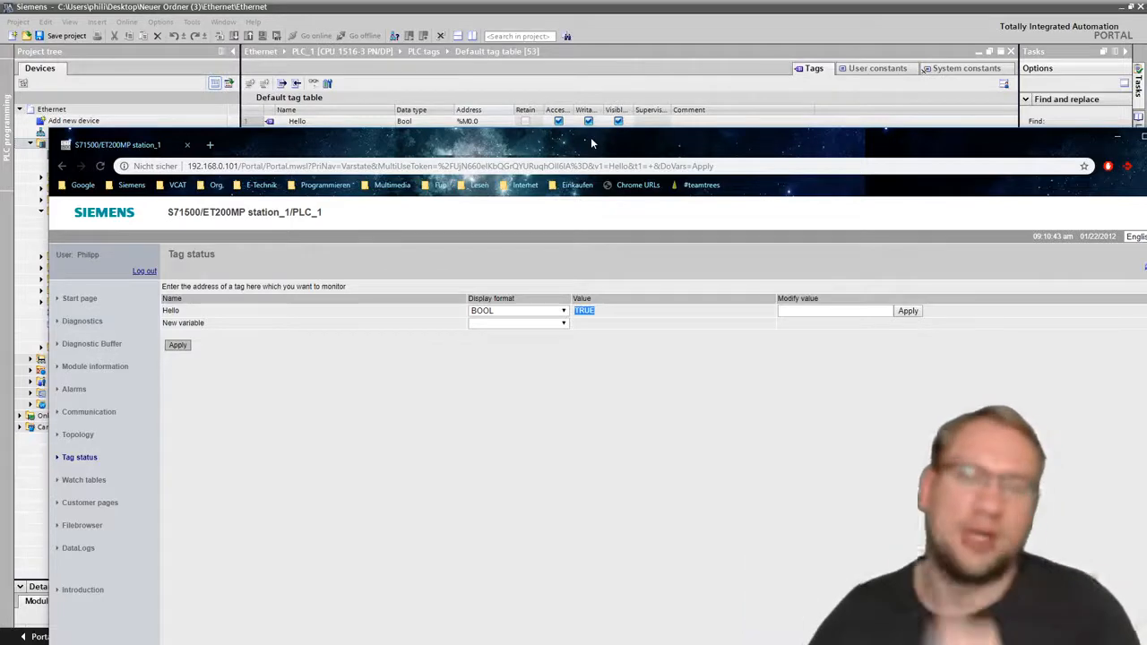
left_click_drag(551, 141, 648, 415)
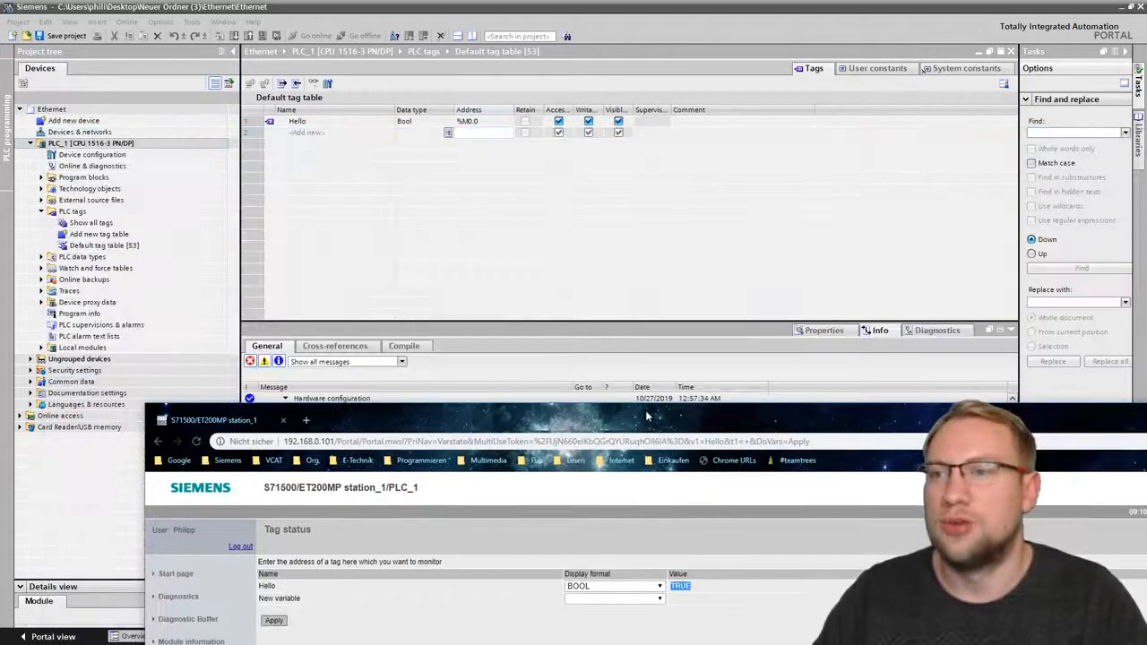
left_click(385, 151)
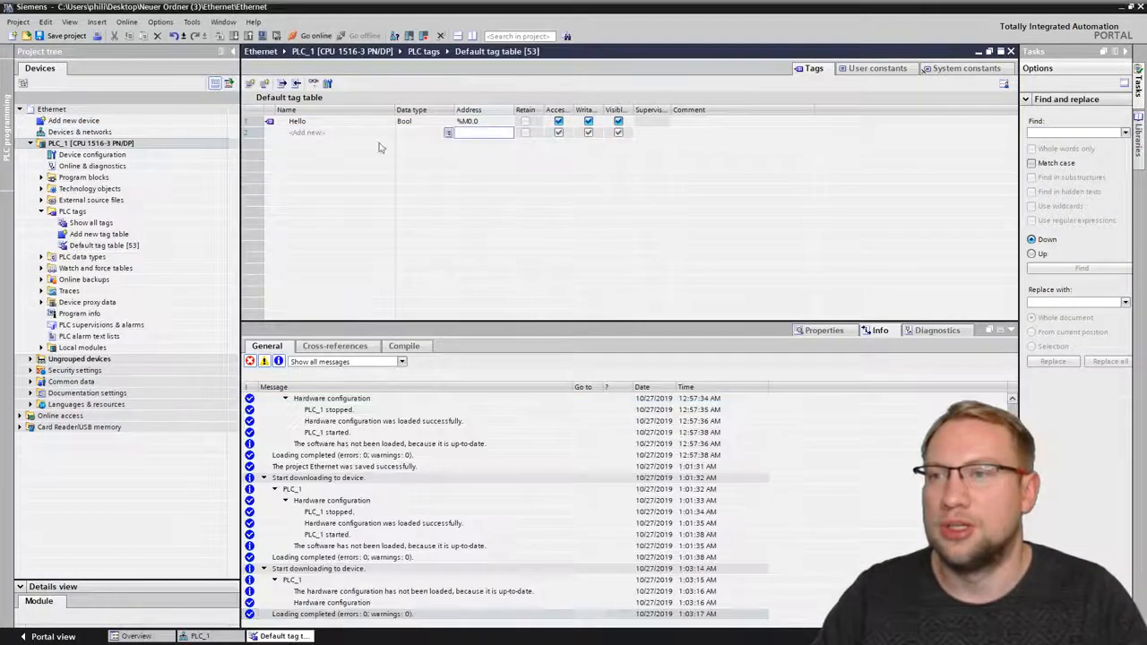
left_click(661, 123)
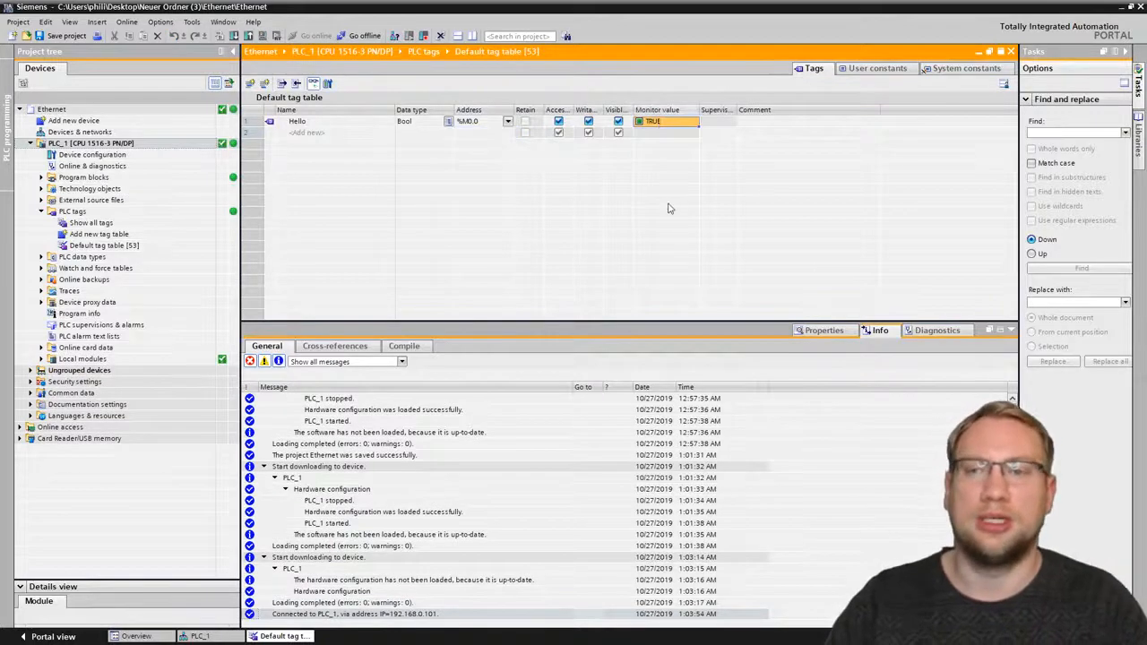
- Switch back to the browser and place its window so the monitored tag table in TIA Portal stays in view
key("alt+Tab")
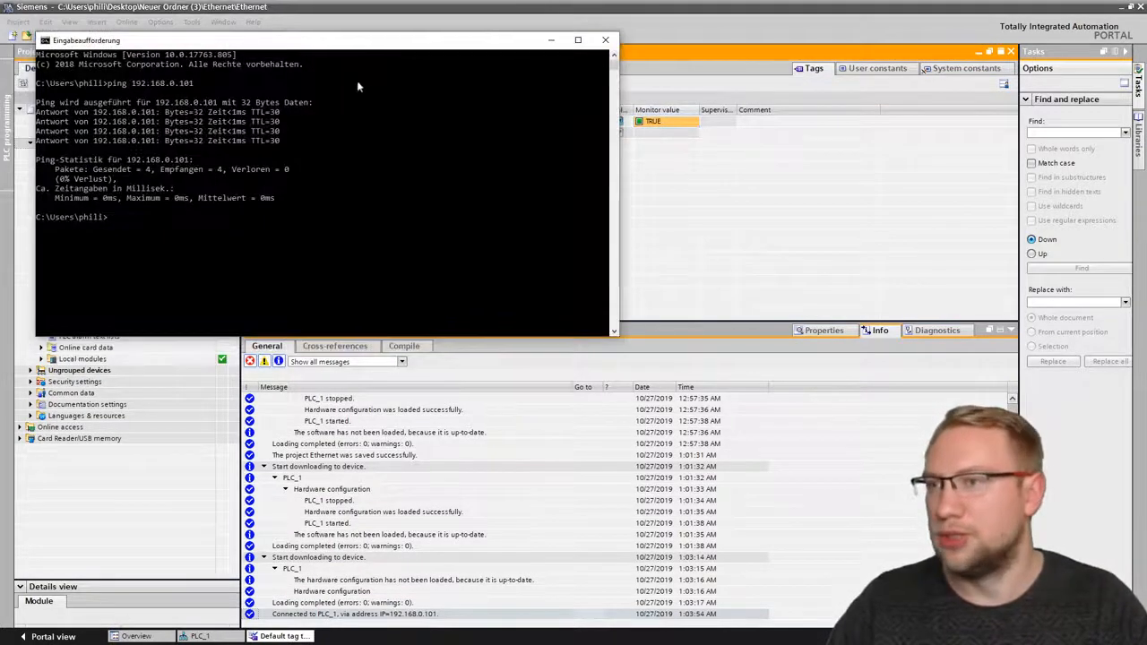
key("alt+Tab")
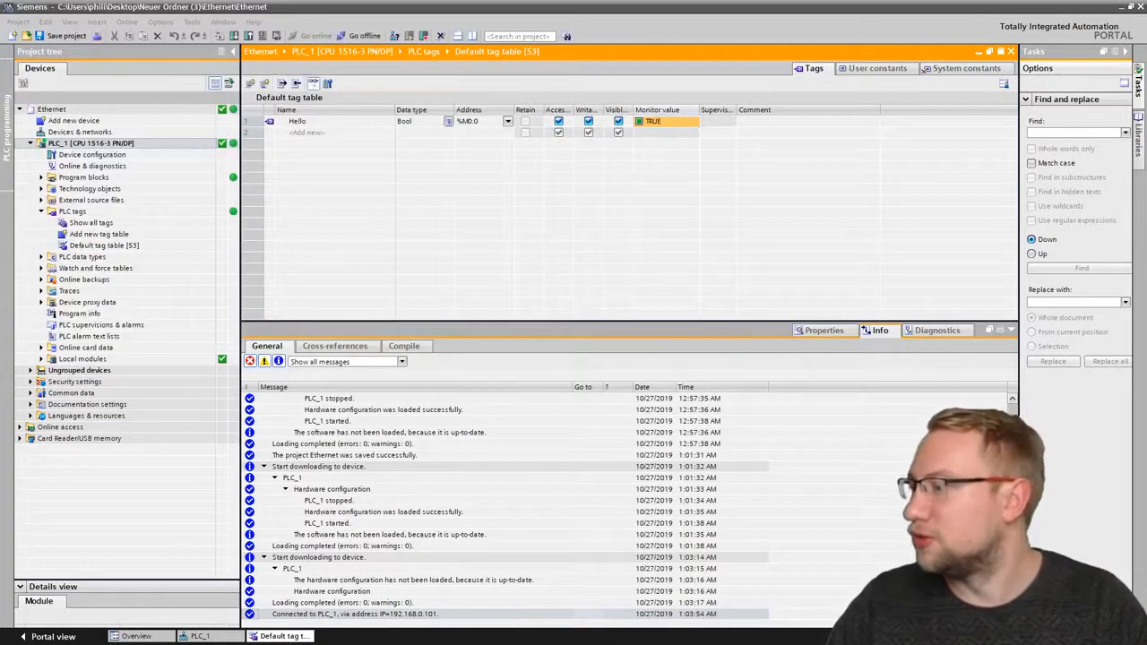
key("alt+Tab")
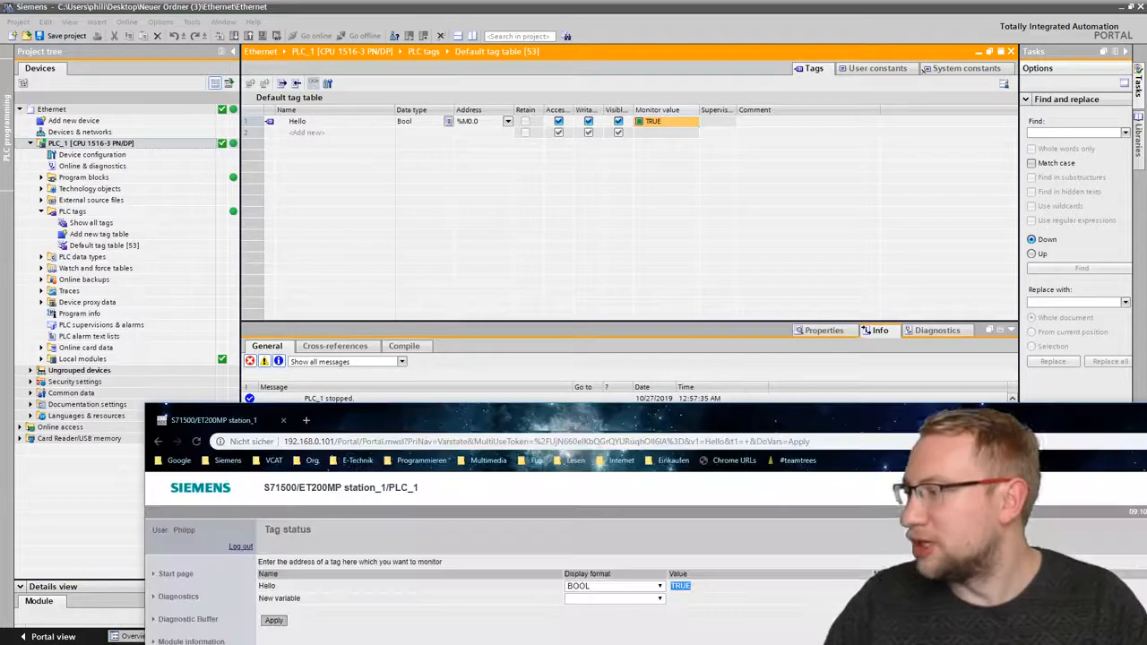
left_click_drag(359, 424, 255, 247)
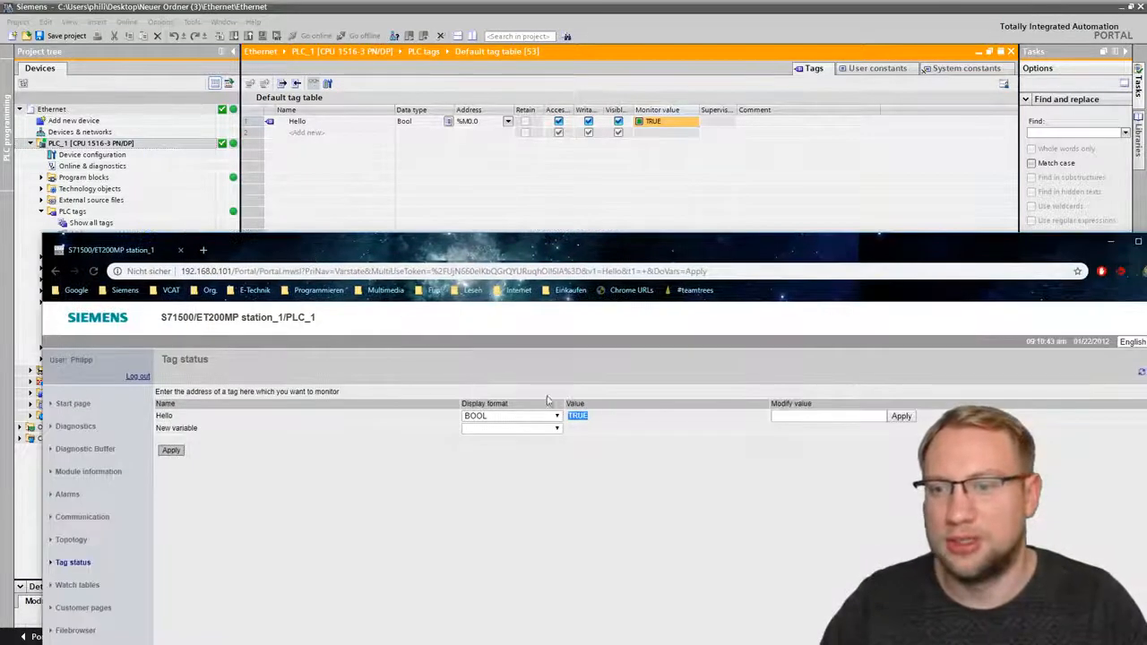
- Try to modify the value of tag Hello to 0 on the Tag status page
left_click(855, 415)
type("0")
key("Return")
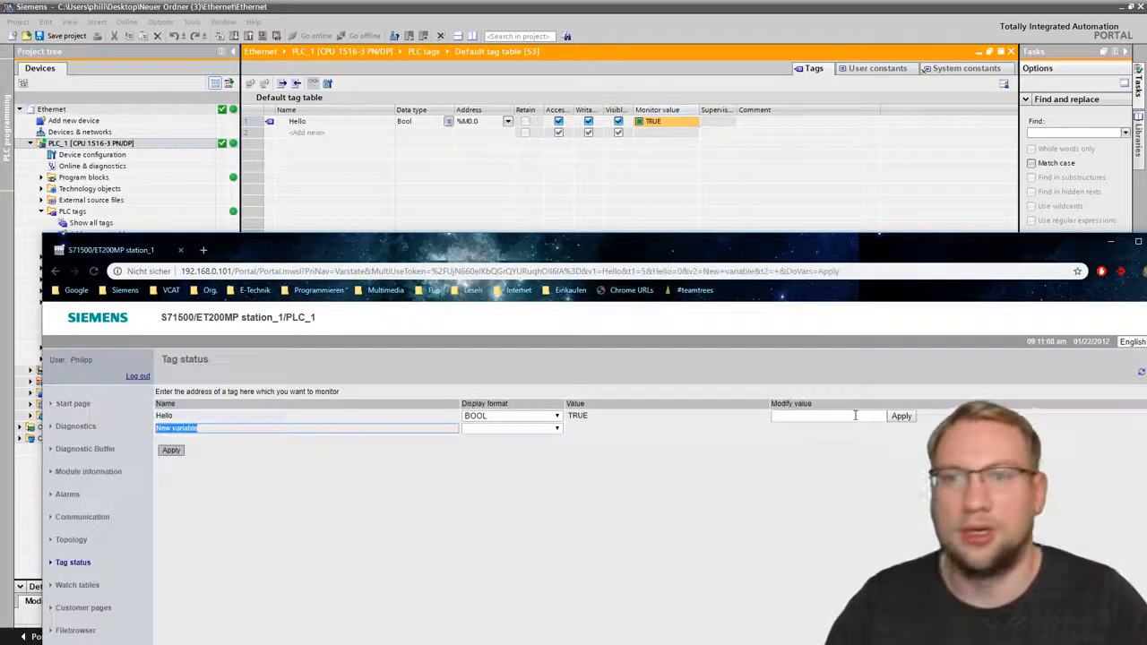
- Modify the value of tag Hello to false on the Tag status page
left_click(855, 415)
type("false")
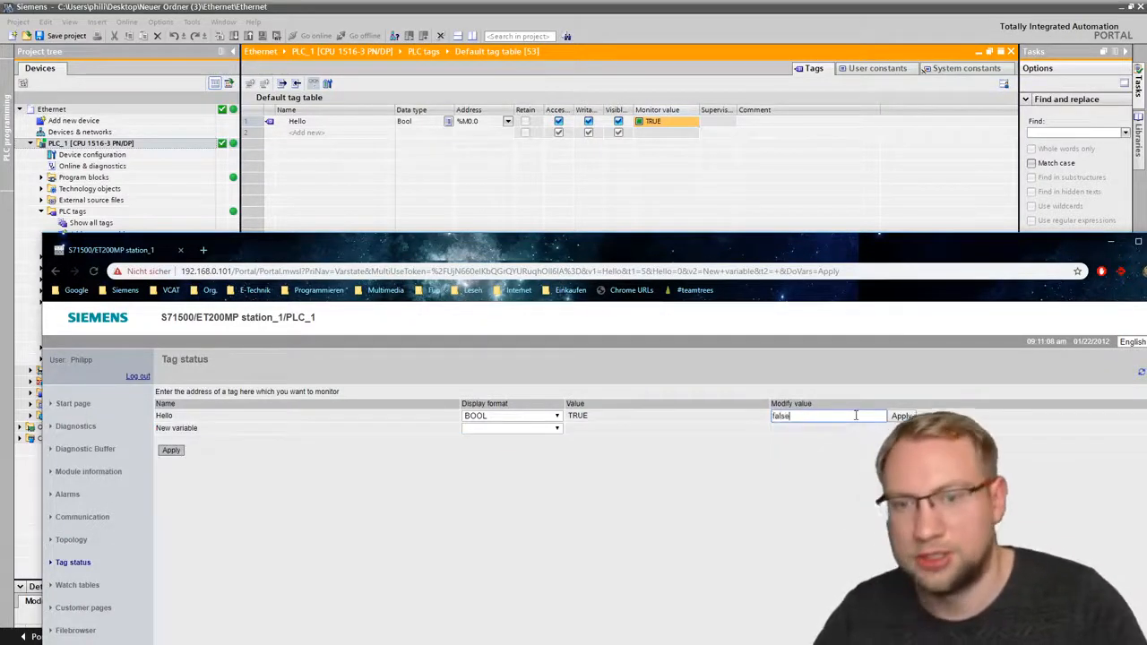
key("Return")
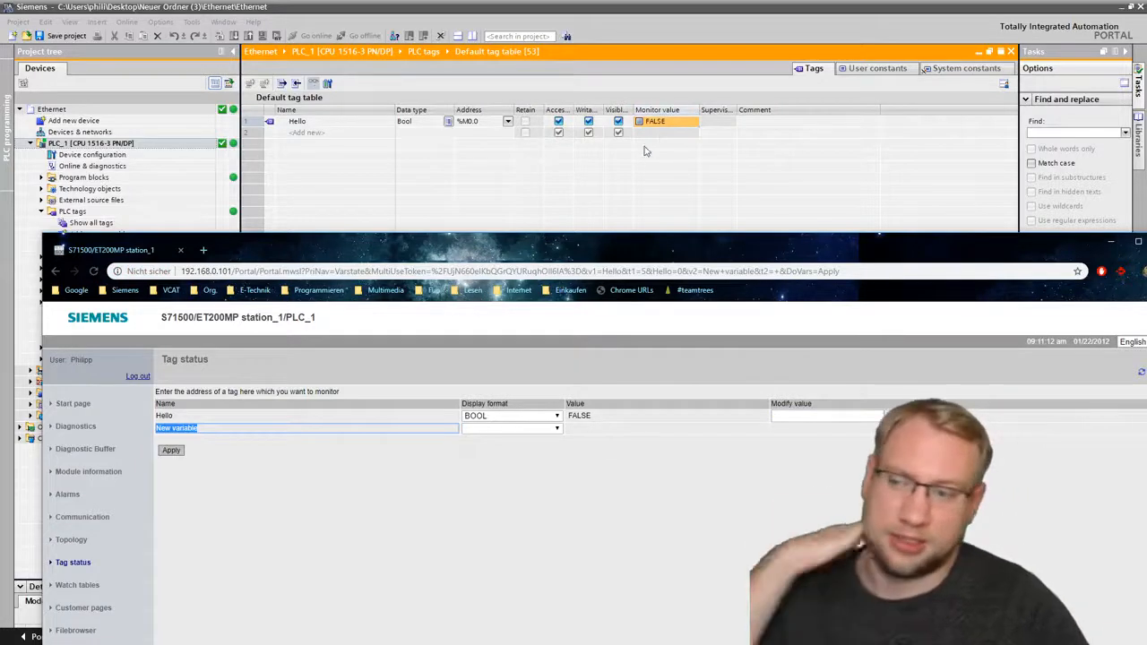
- Maximize the browser window and check the web server's Watch tables page
double_click(623, 256)
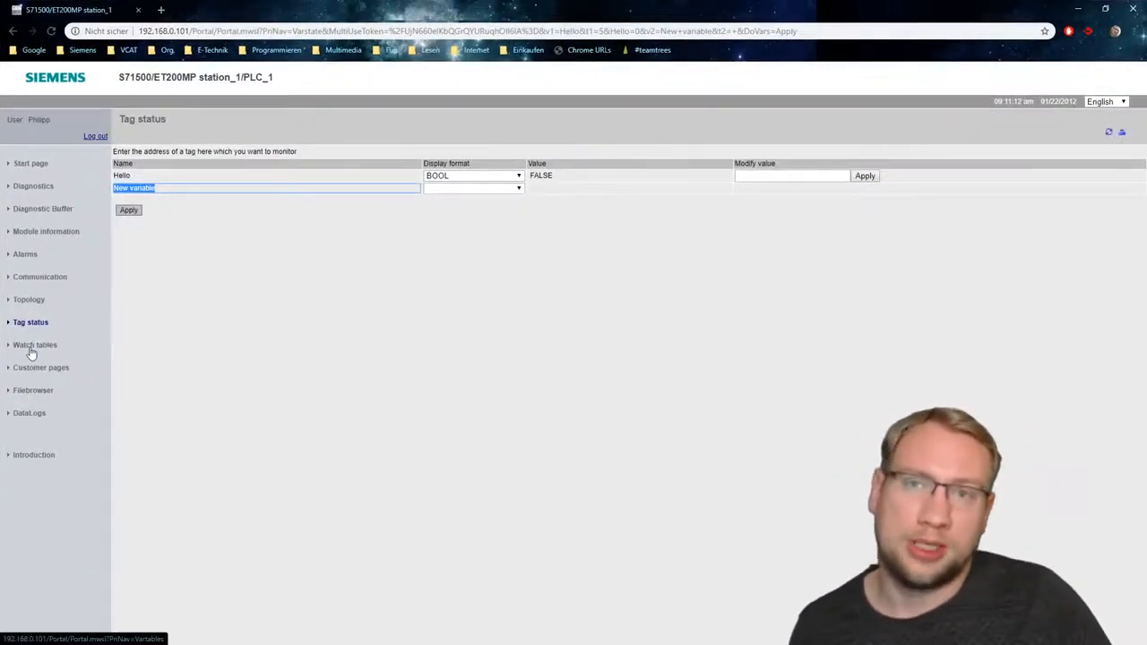
left_click(31, 350)
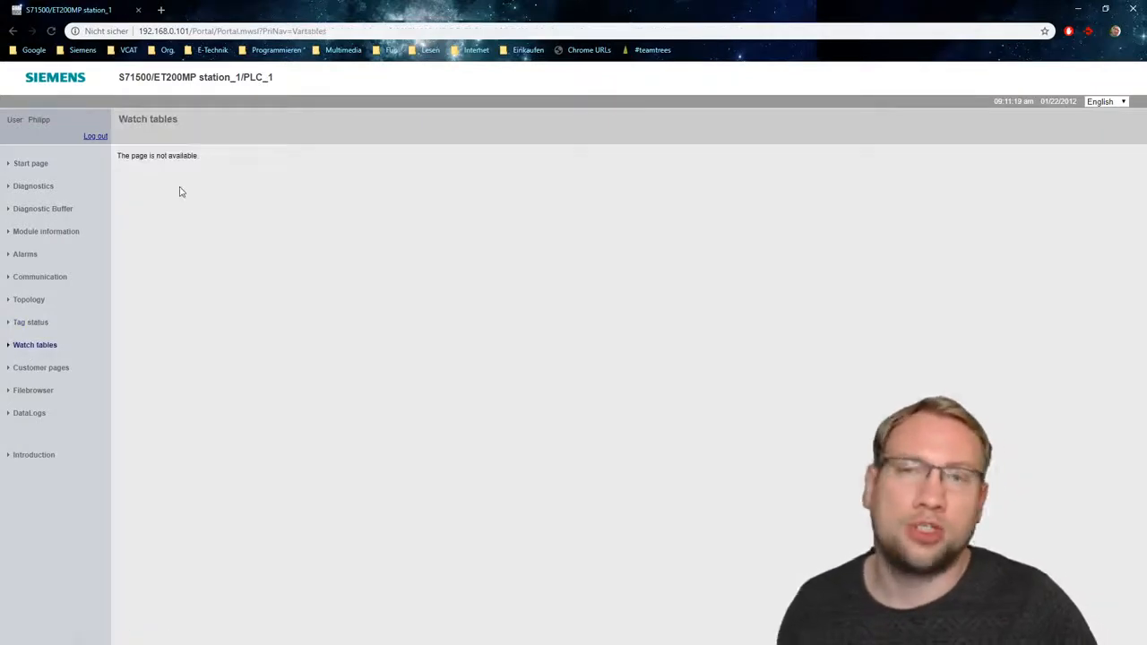
- Switch to TIA Portal, go offline and add a new watch table to PLC_1
left_click_drag(283, 11, 0, 190)
left_click(364, 36)
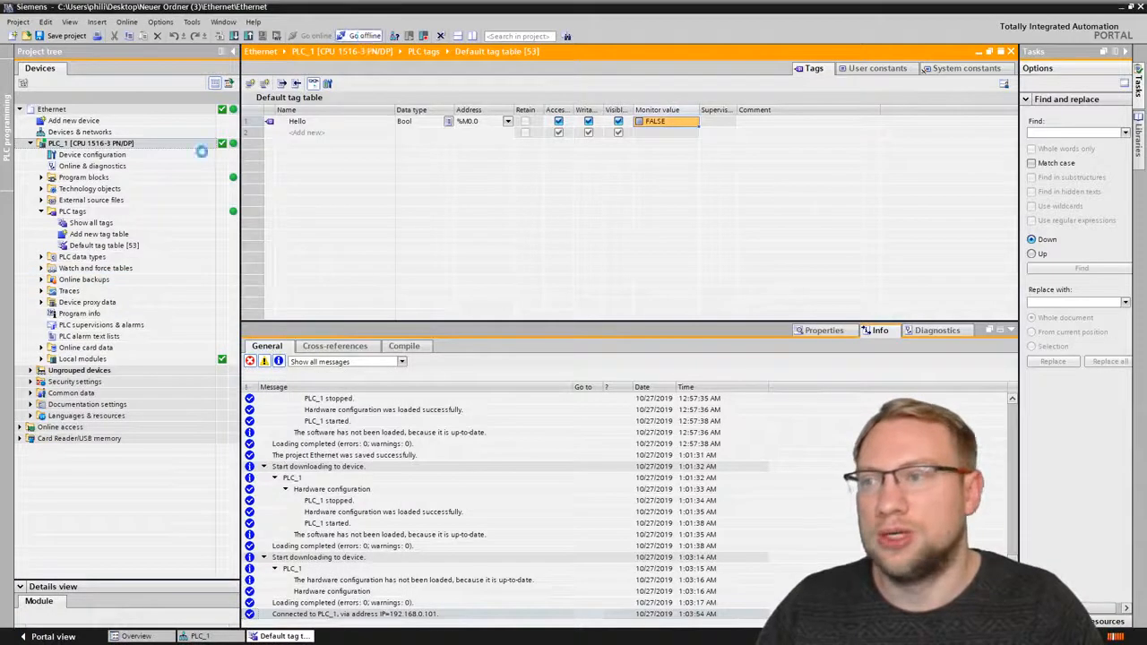
left_click(40, 269)
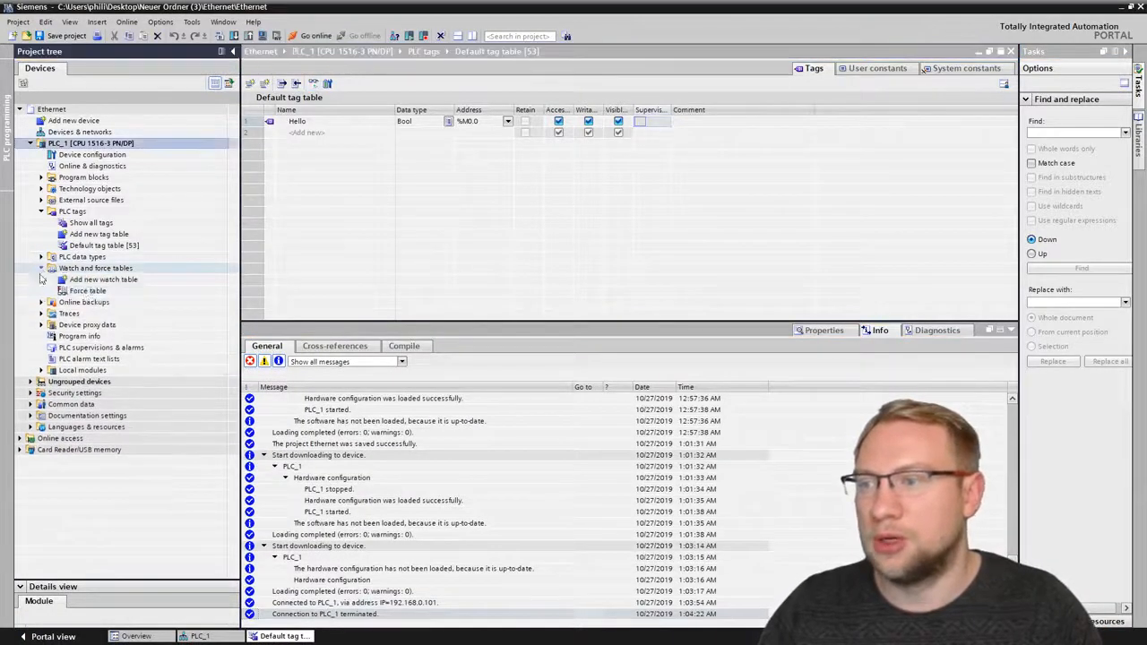
double_click(93, 280)
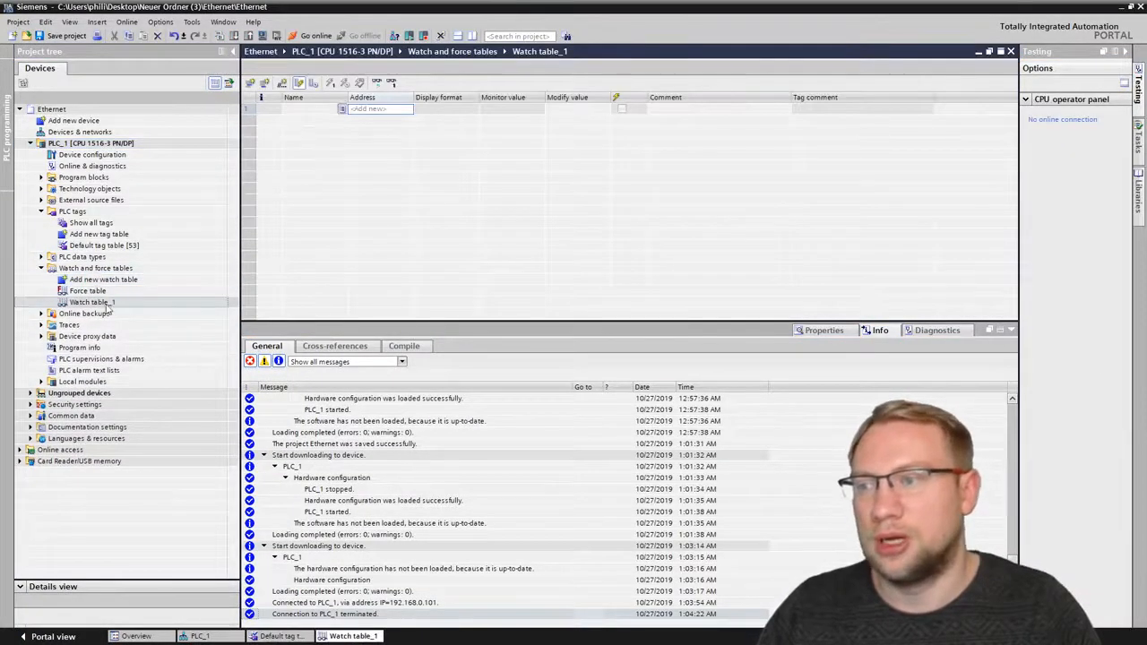
- Add the tag "Hello" to the first row of Watch table_1 and create a second watch table for PLC_1
left_click(328, 111)
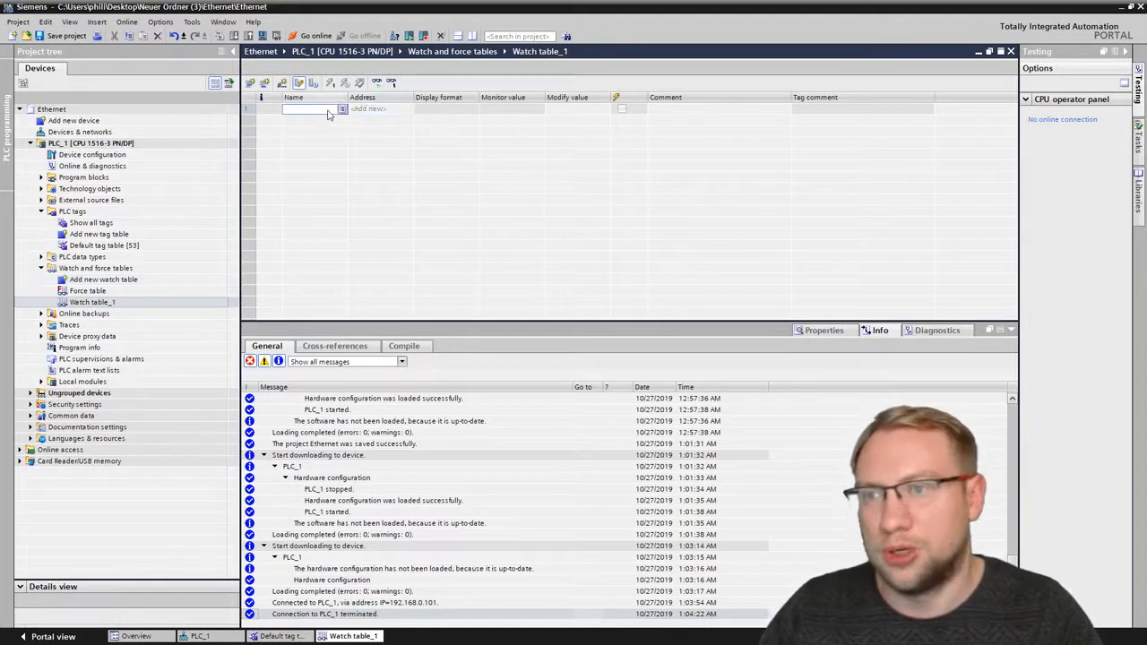
left_click(341, 109)
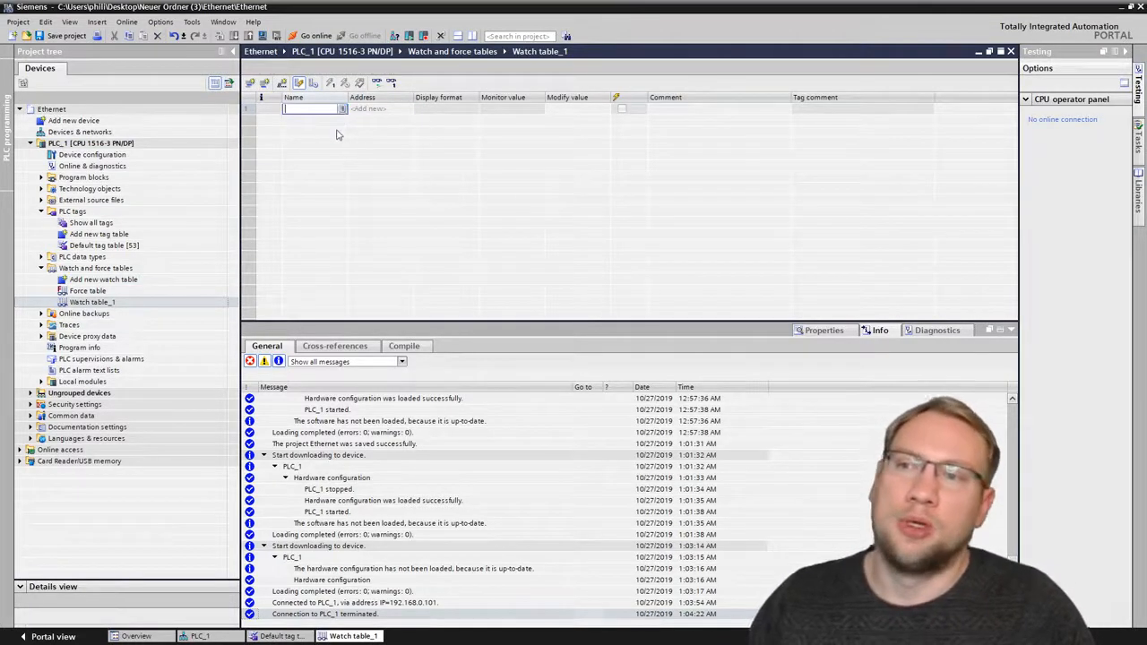
left_click(326, 123)
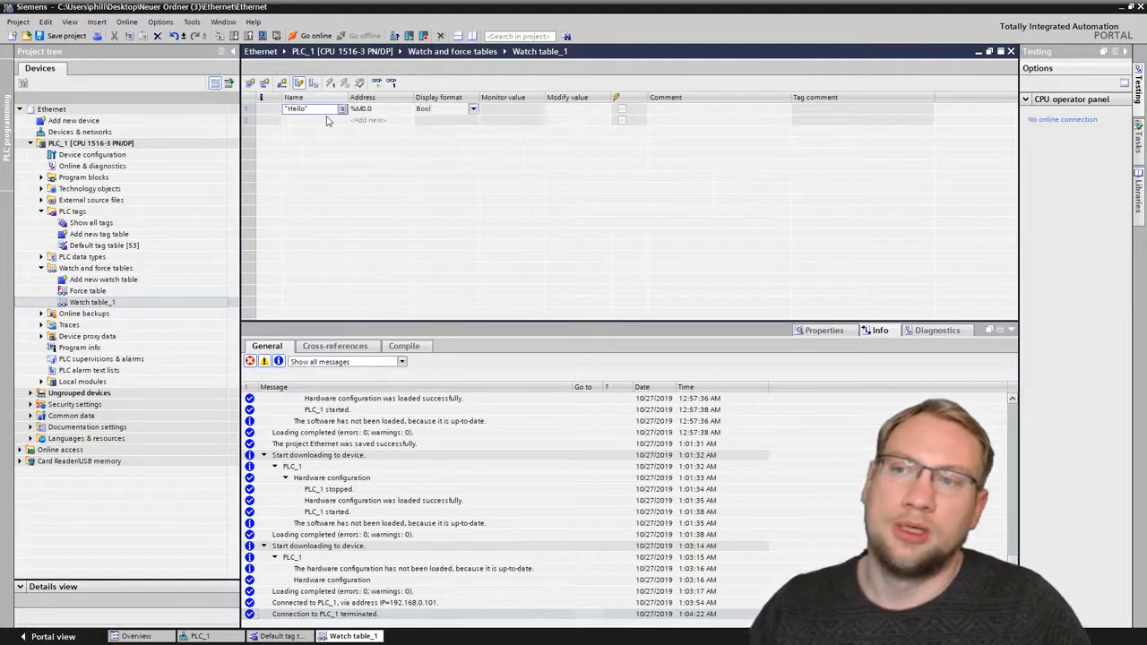
key("Return")
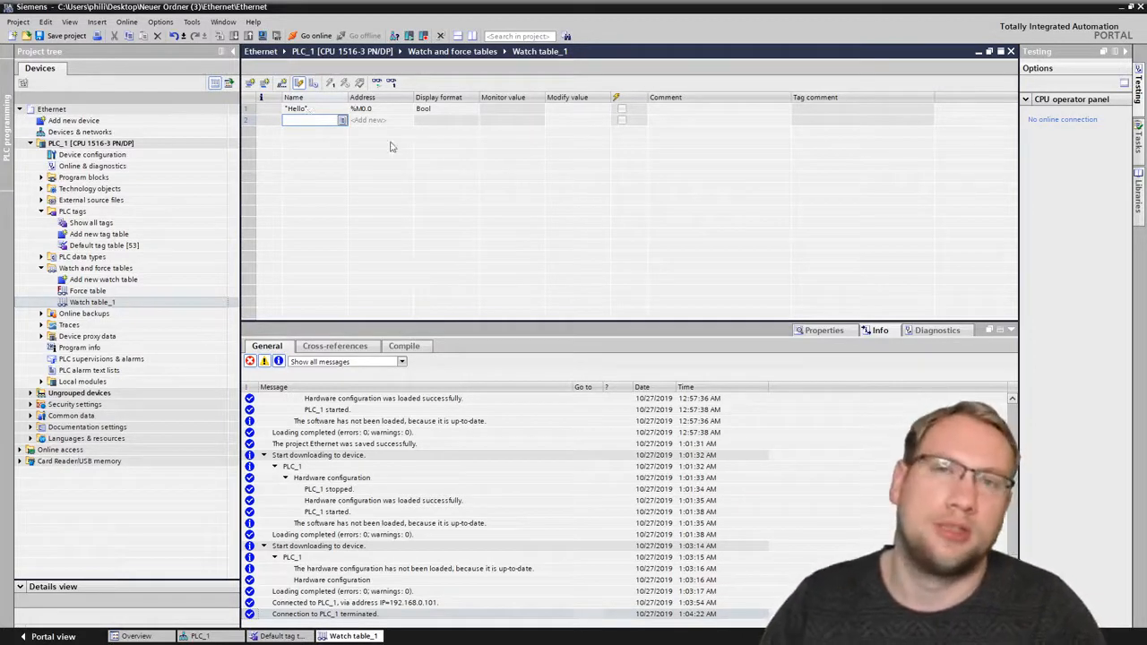
double_click(93, 285)
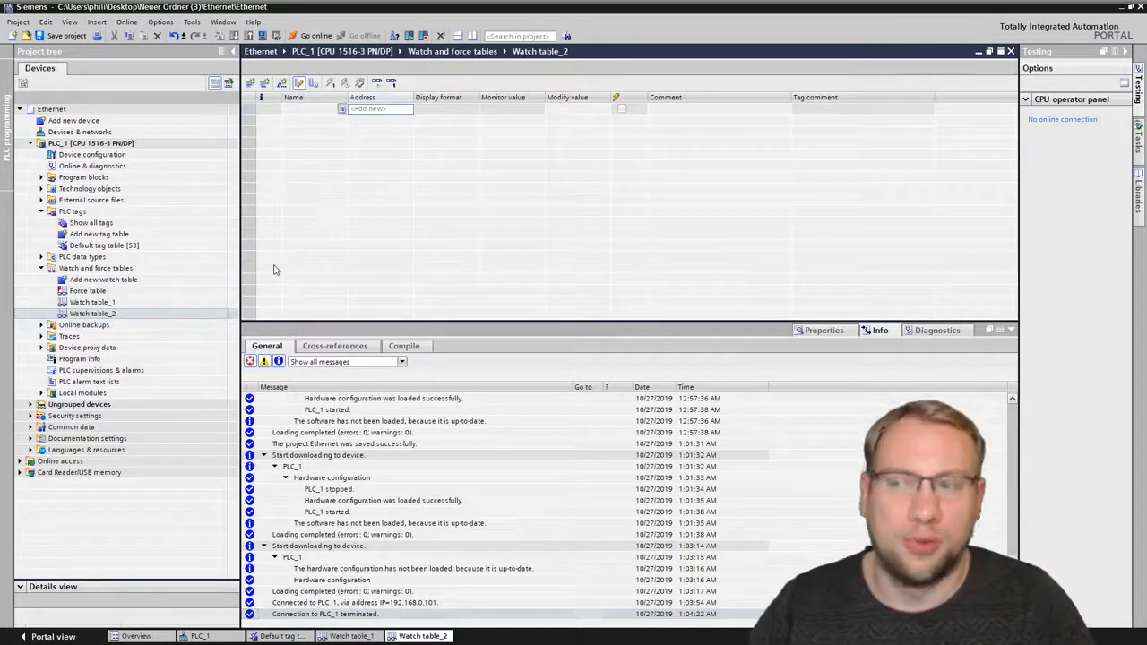
left_click(92, 314)
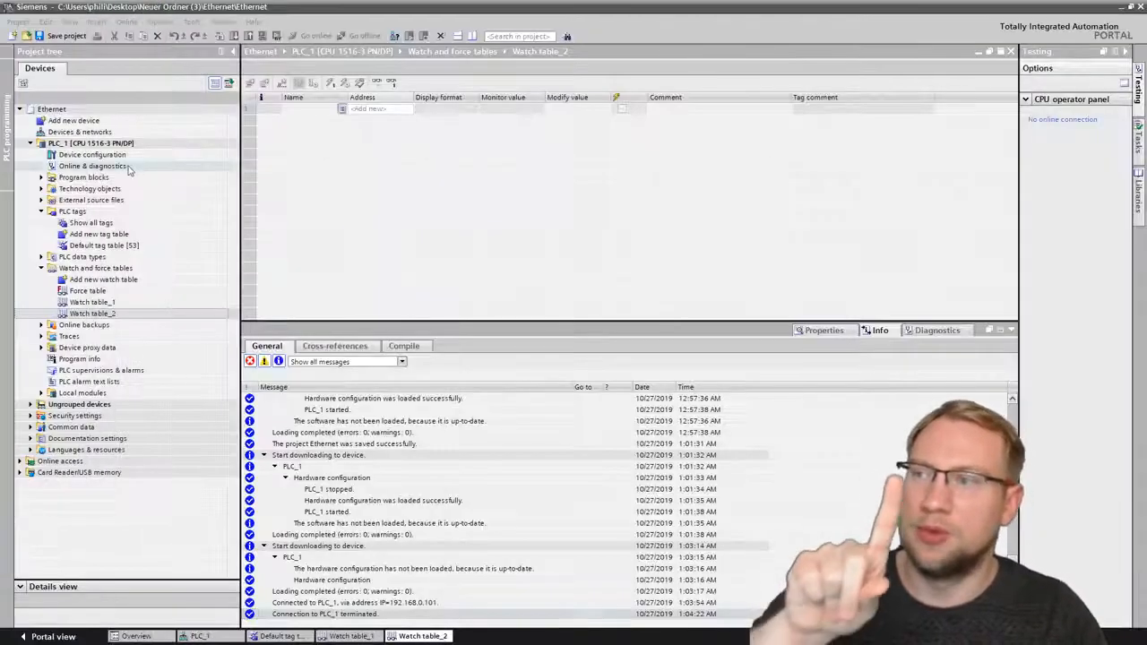
- In PLC_1's device configuration, add Watch table_1 and Watch table_2 to the web server's watch tables list
double_click(93, 154)
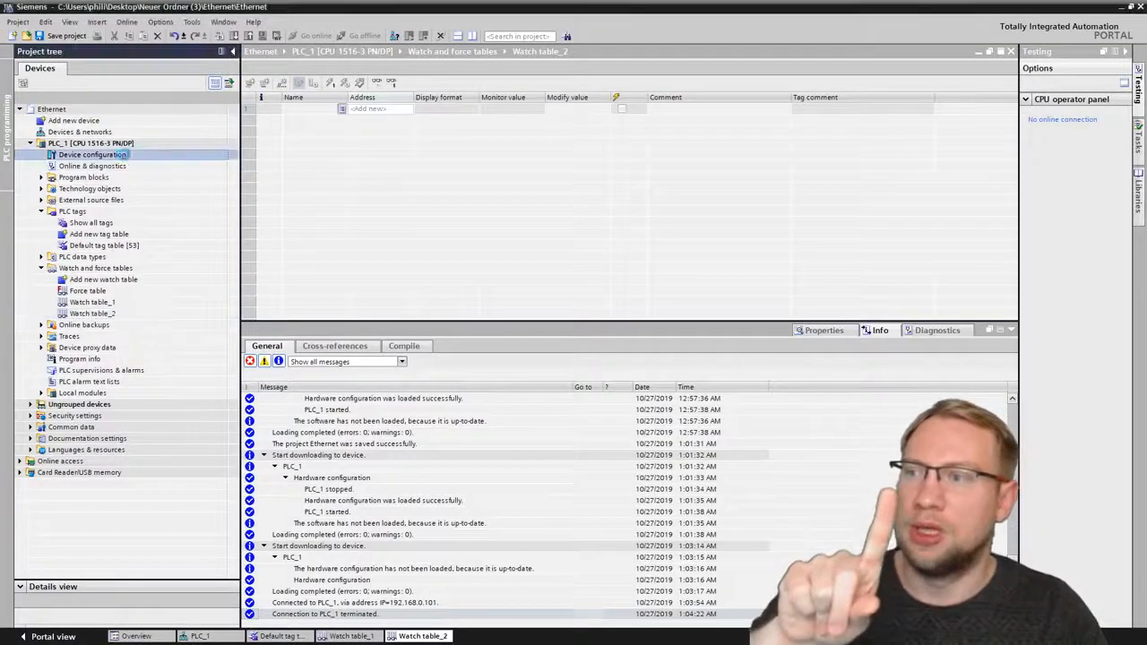
double_click(419, 171)
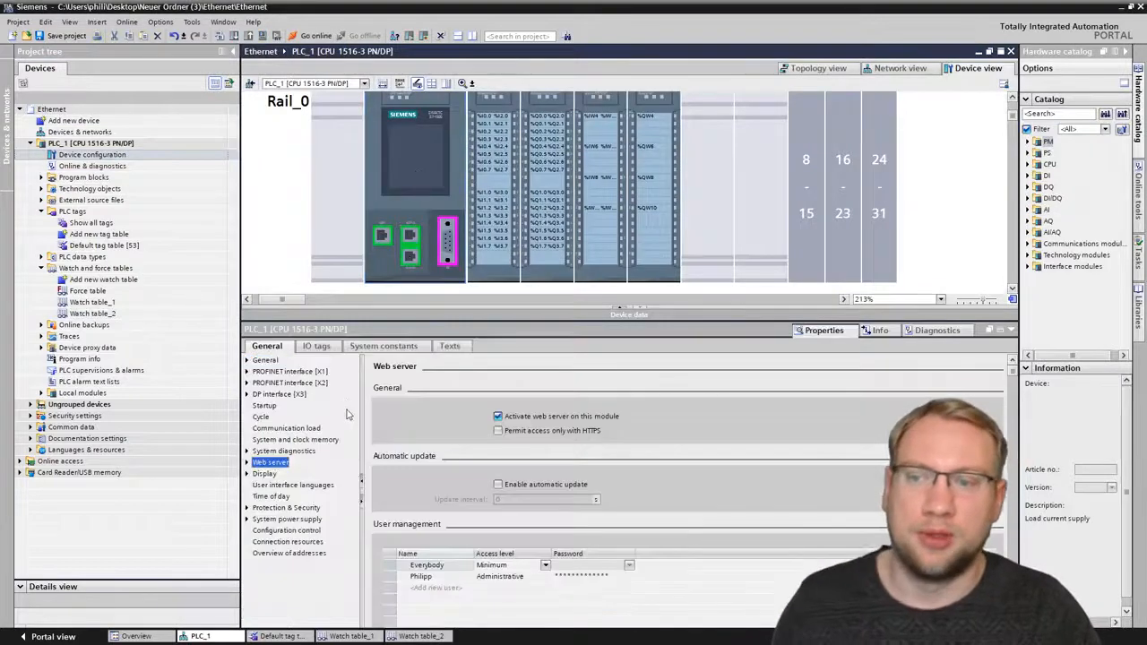
left_click_drag(1016, 375, 1012, 463)
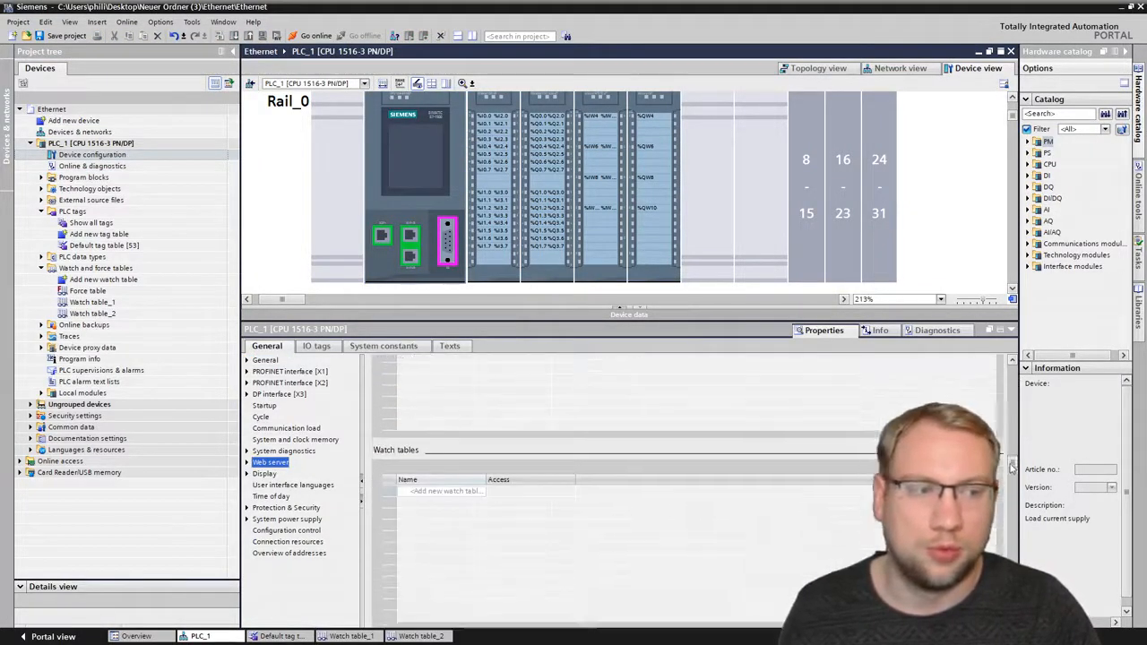
left_click(465, 493)
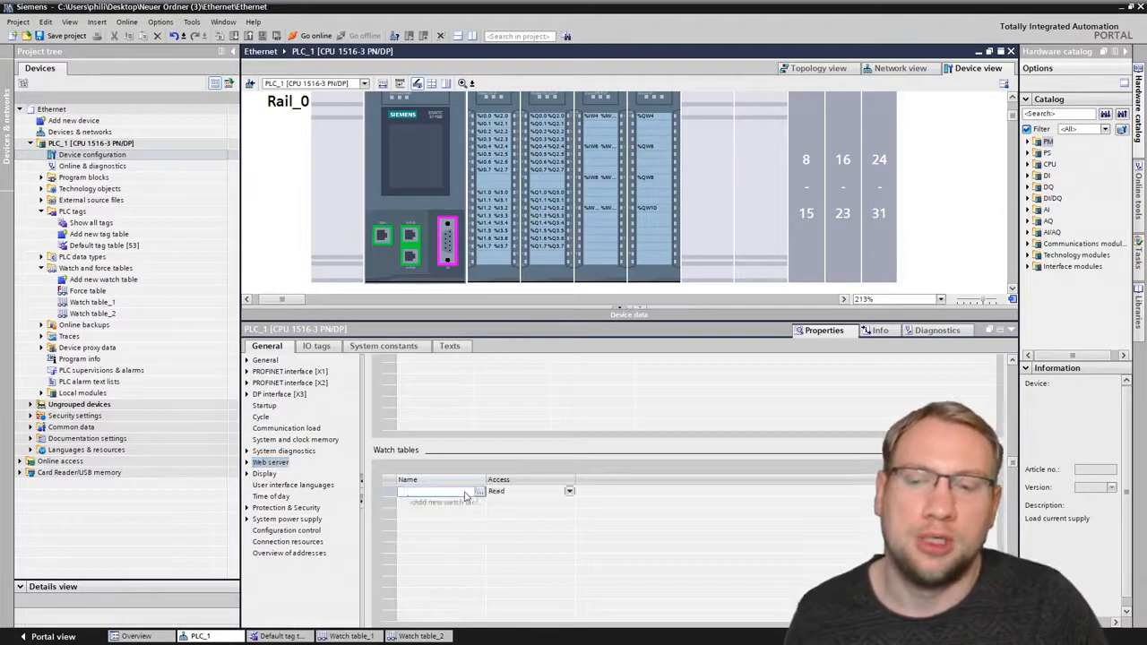
left_click(481, 492)
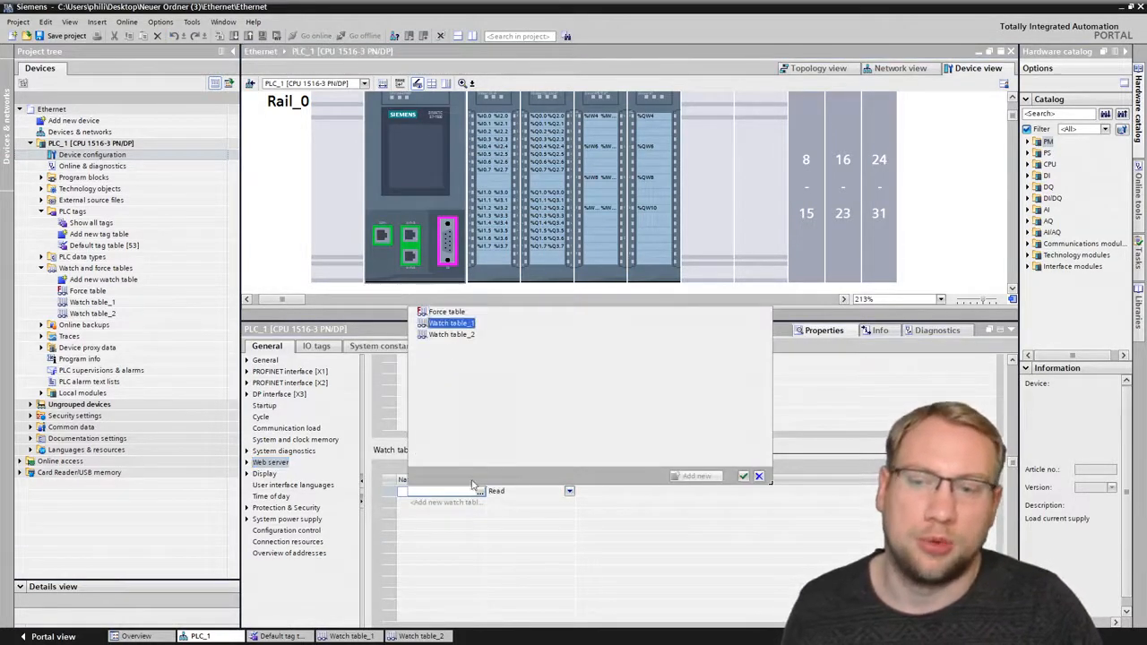
double_click(452, 323)
left_click(476, 503)
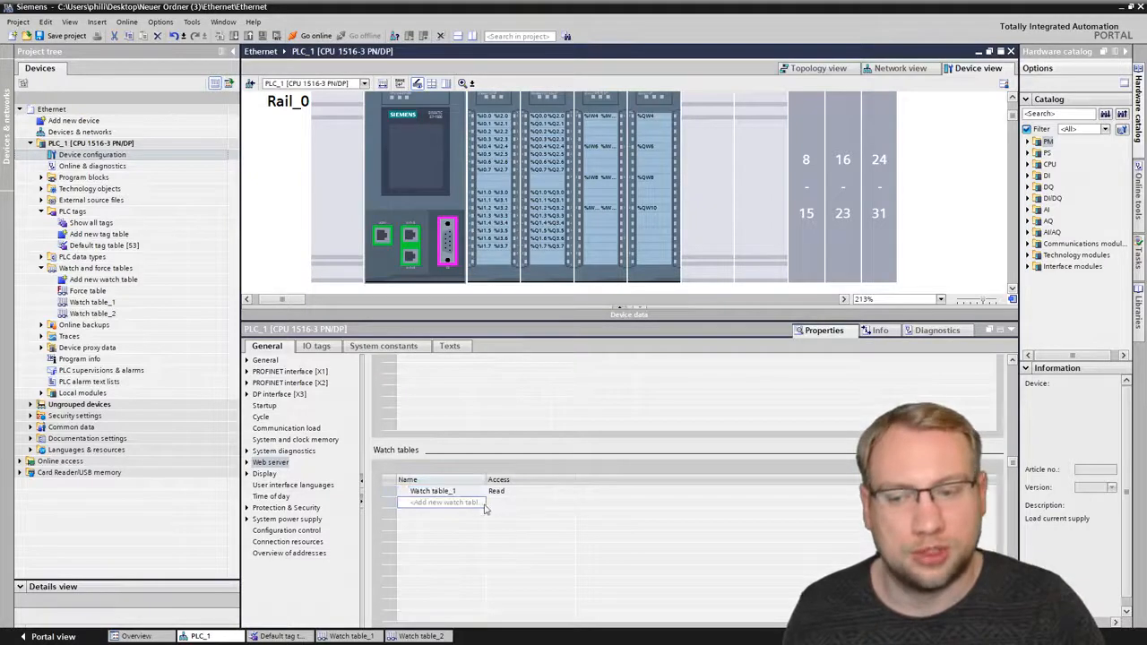
left_click(480, 502)
double_click(439, 347)
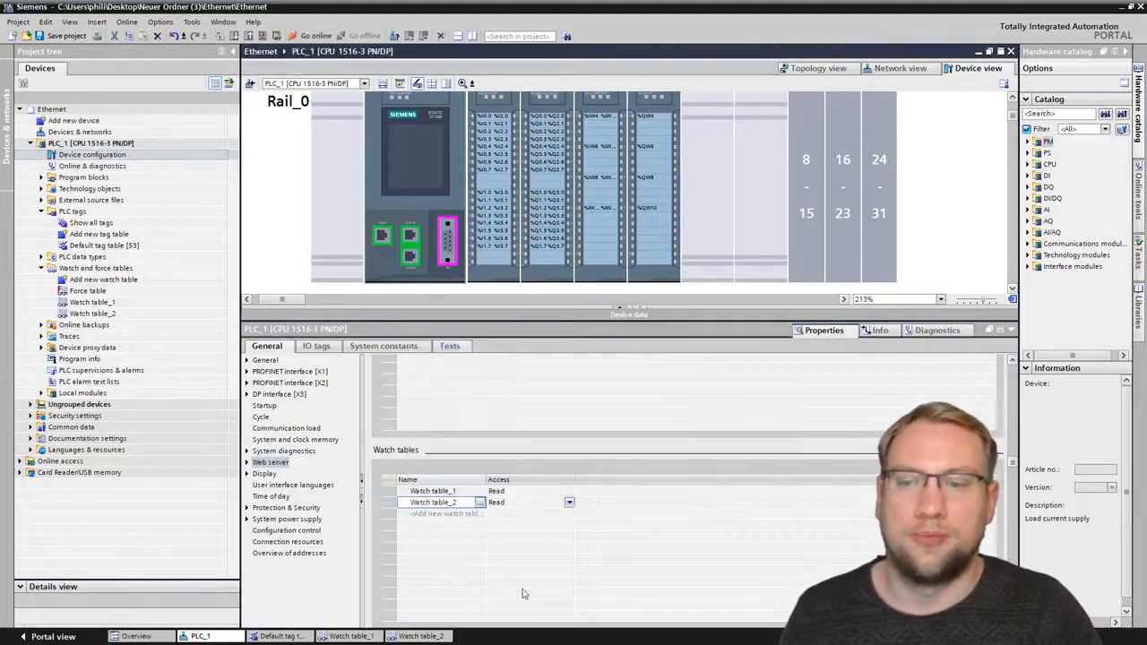
- Set the web server access of Watch table_1 to Read/Write
left_click(528, 493)
left_click(570, 493)
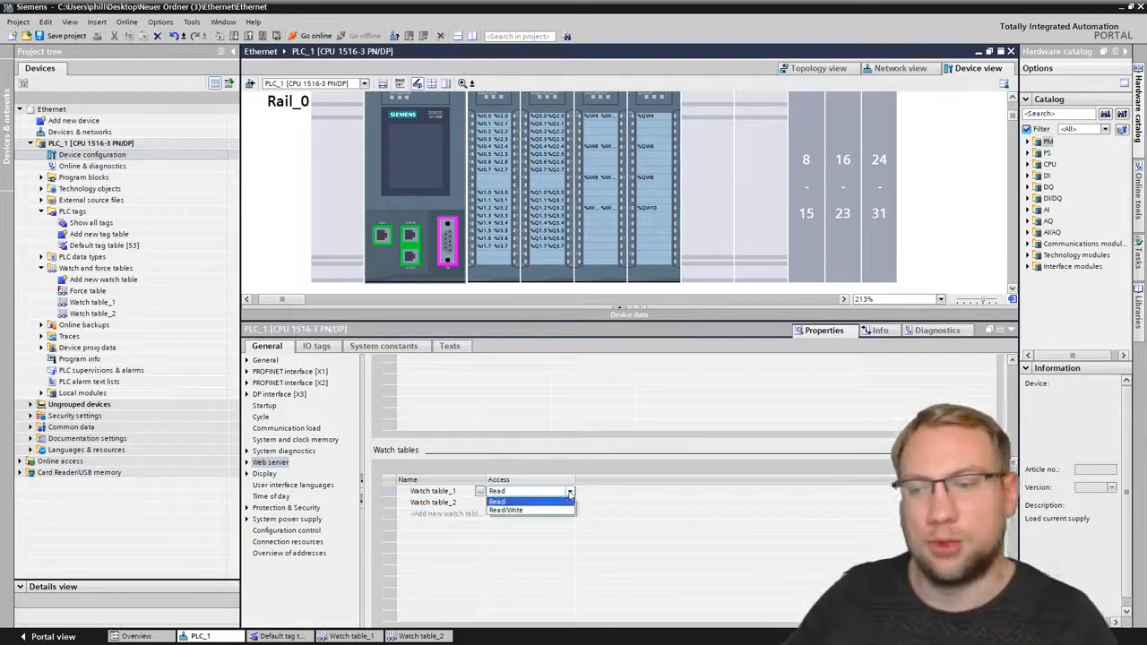
left_click(522, 515)
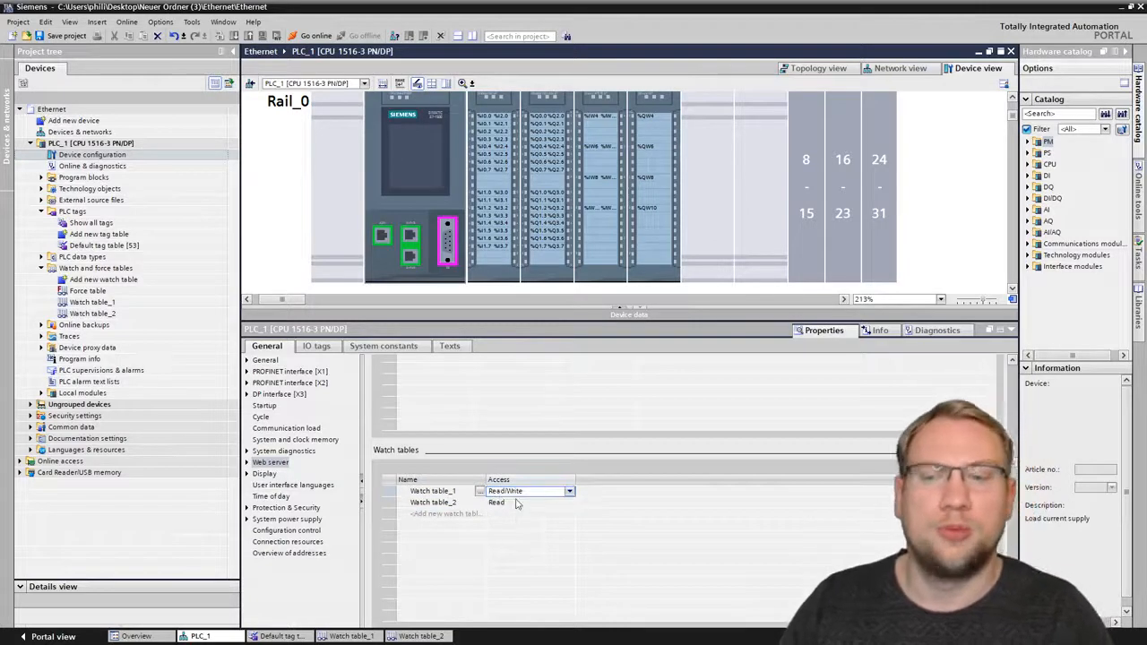
- Download the changed PLC_1 configuration to the device
left_click(134, 143)
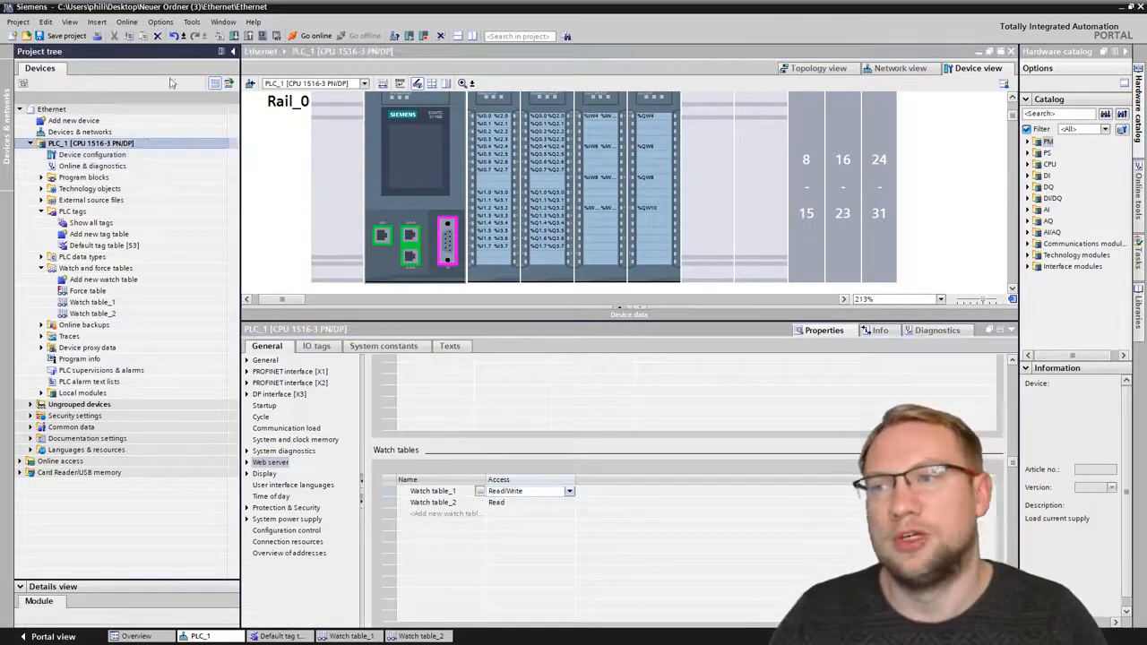
left_click(234, 36)
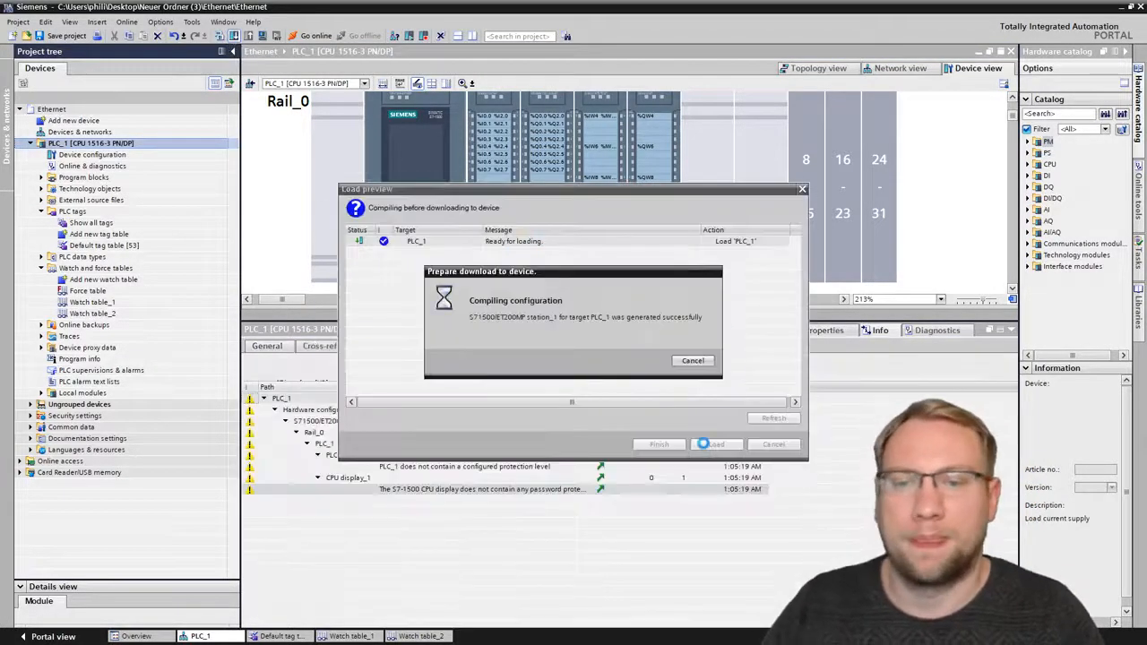
left_click(716, 444)
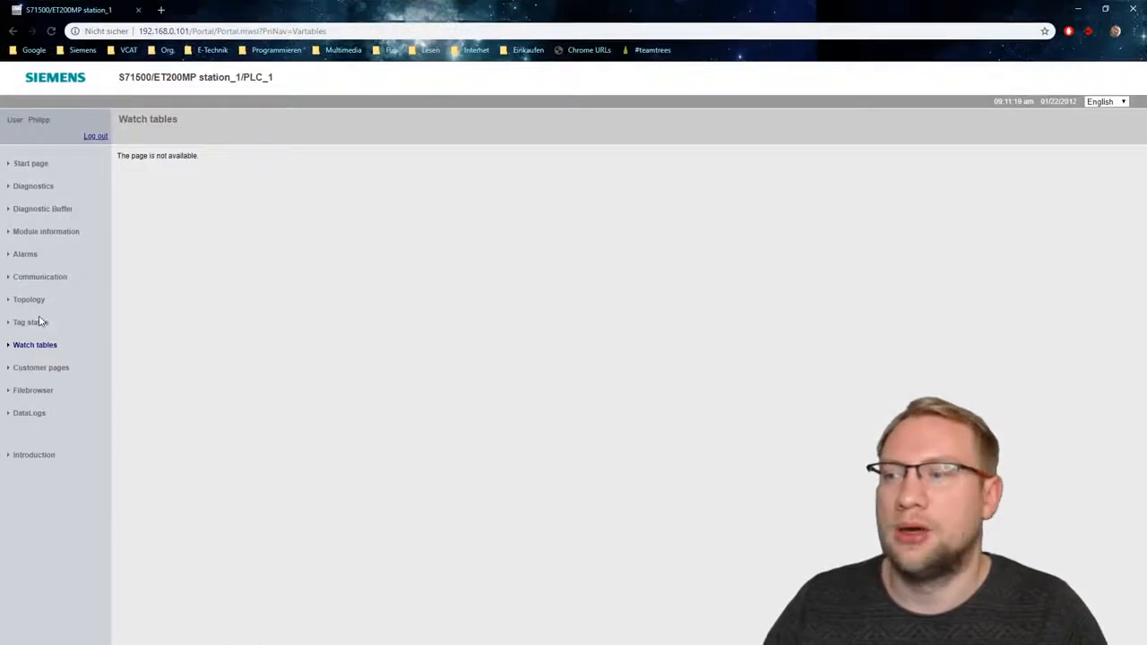
- Switch to the browser, request the Tag status page and log in again with the administrative user's name and password
left_click(39, 323)
left_click(33, 120)
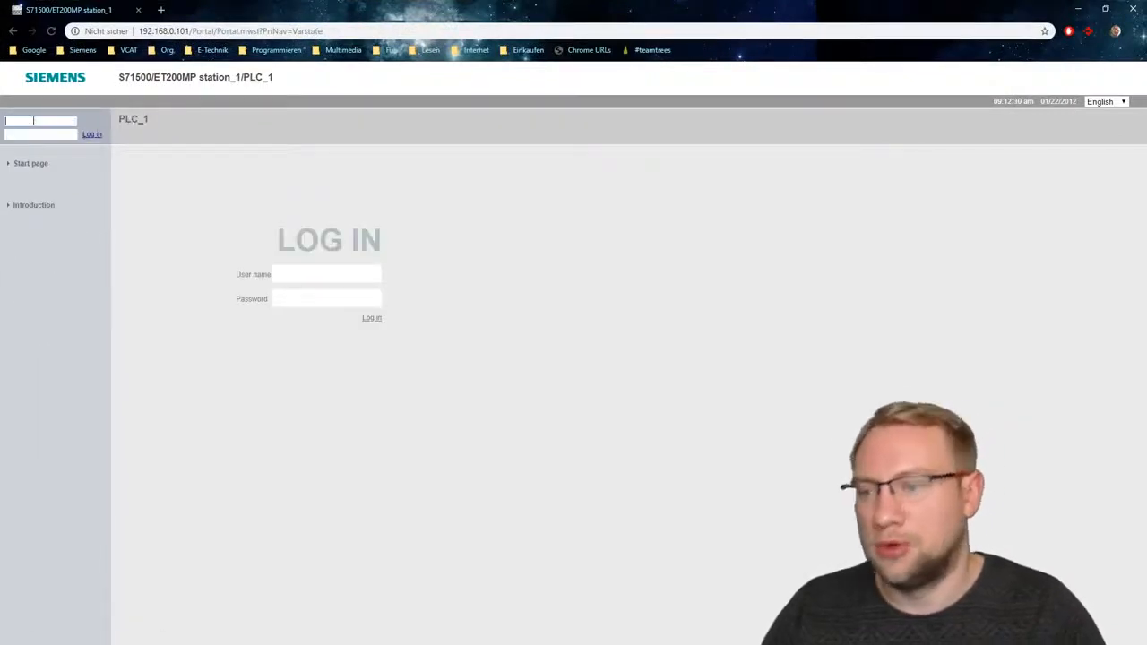
type("Philipp")
key("Tab")
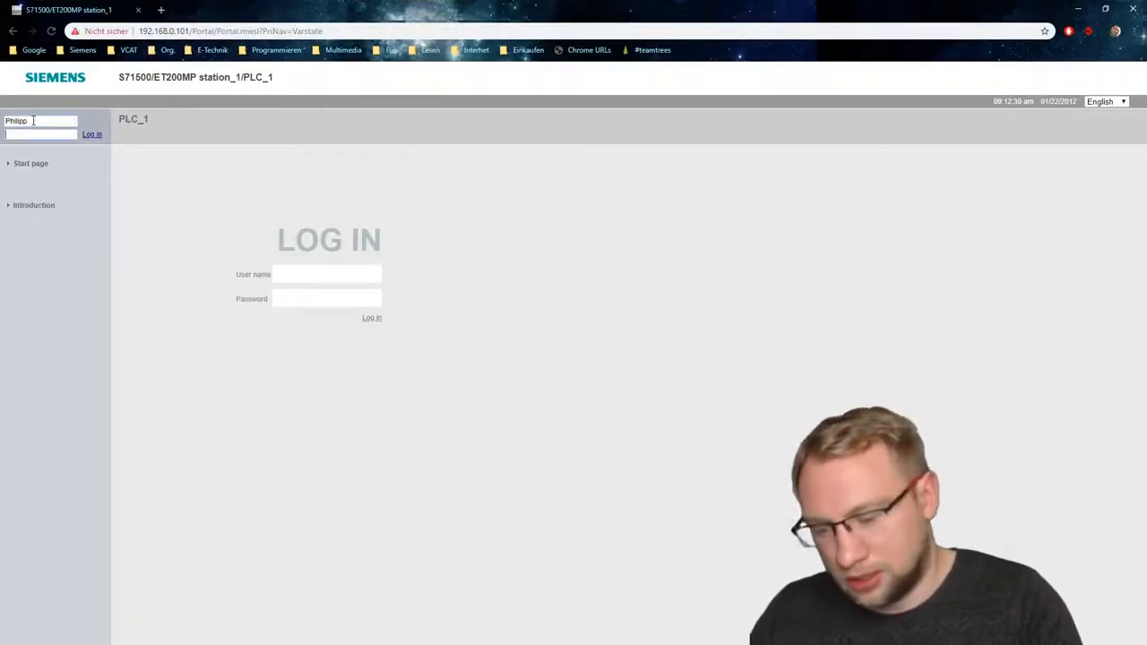
type("••••")
key("Return")
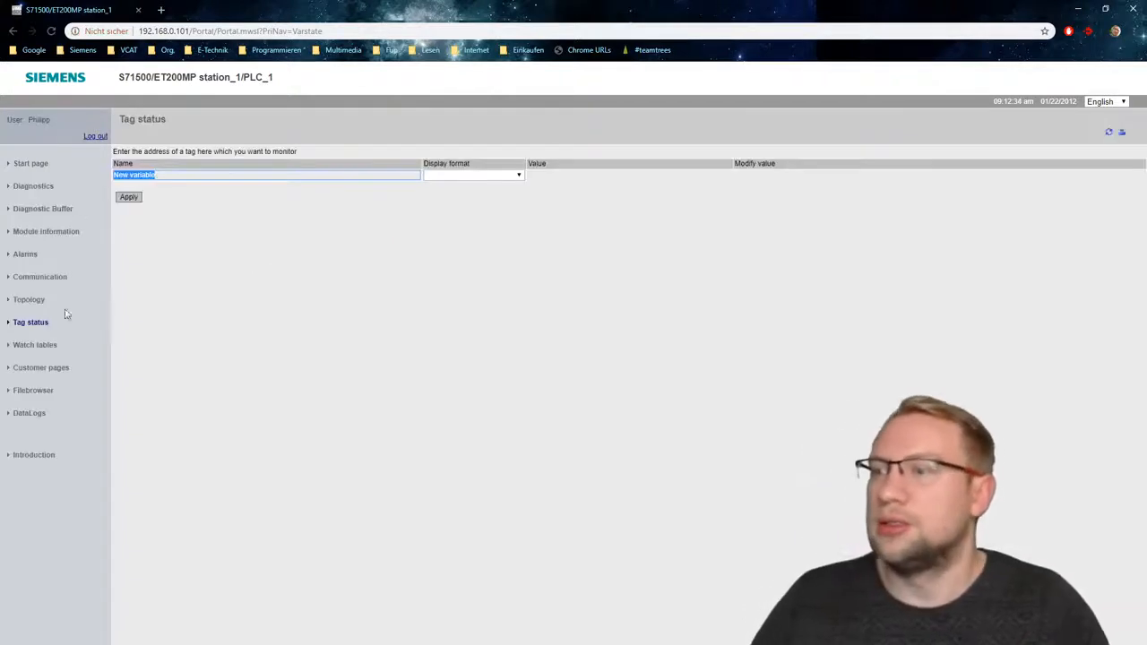
- Display Watch table_1 on the web server's Watch tables page and examine the name and value of its tag
left_click(34, 346)
left_click(177, 134)
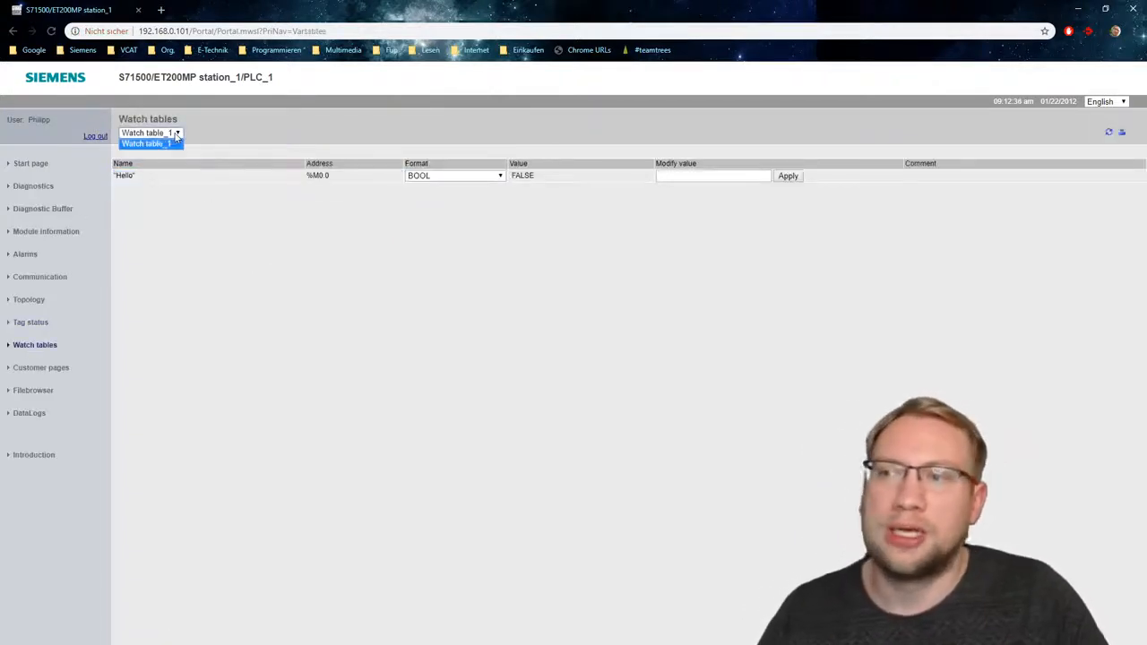
left_click(158, 145)
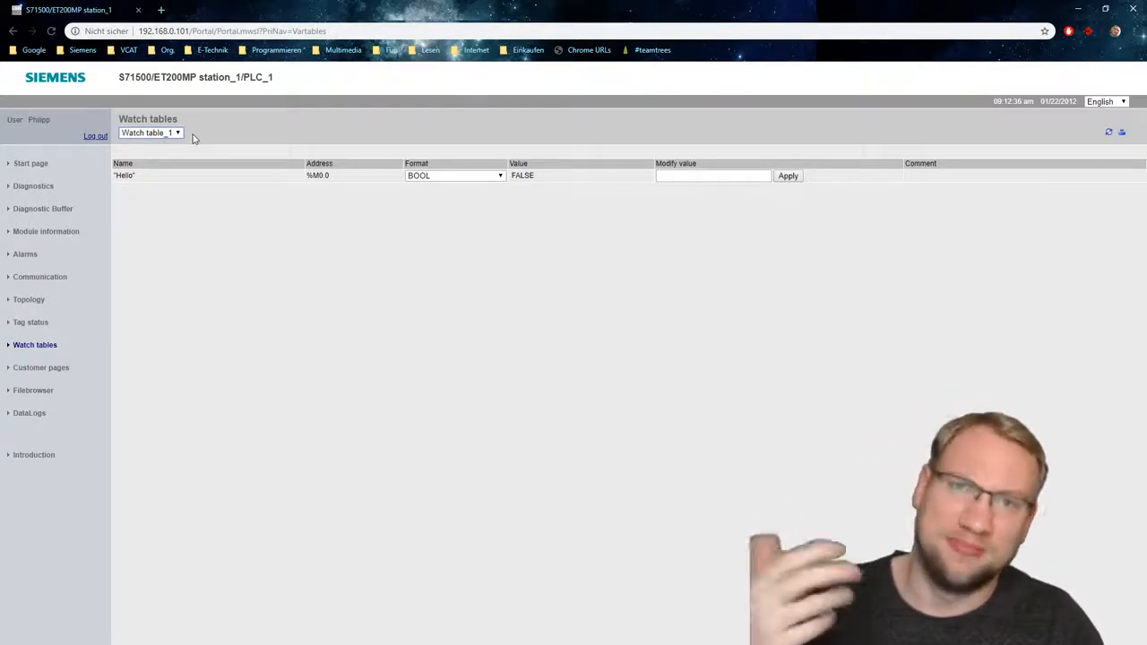
left_click(163, 132)
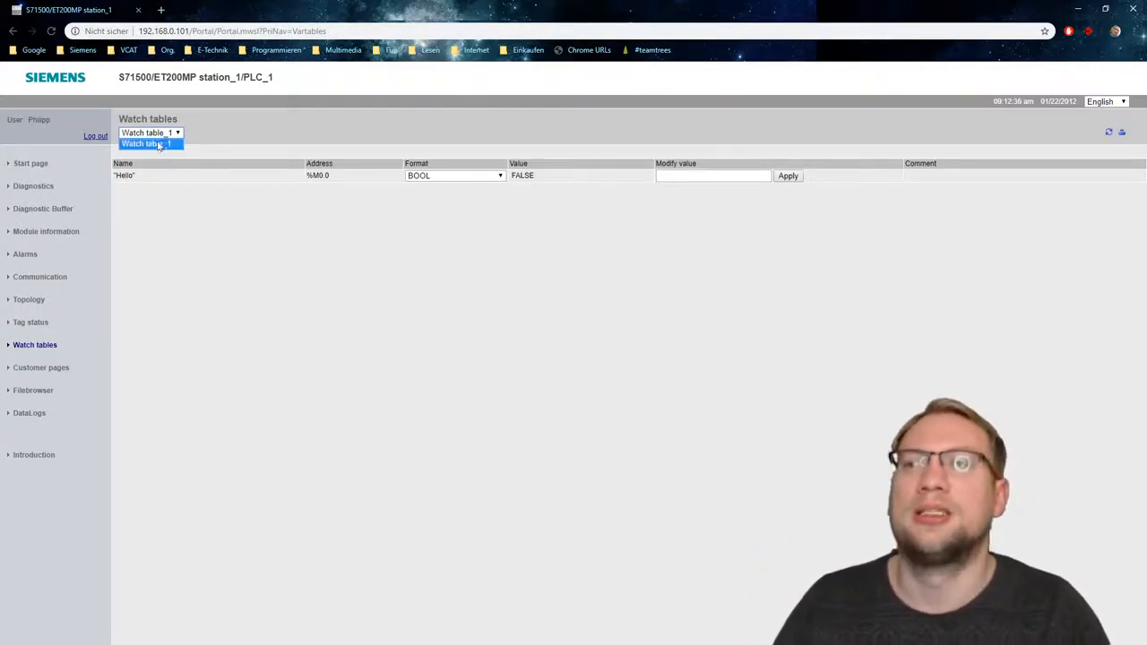
left_click(158, 144)
double_click(127, 176)
left_click(123, 200)
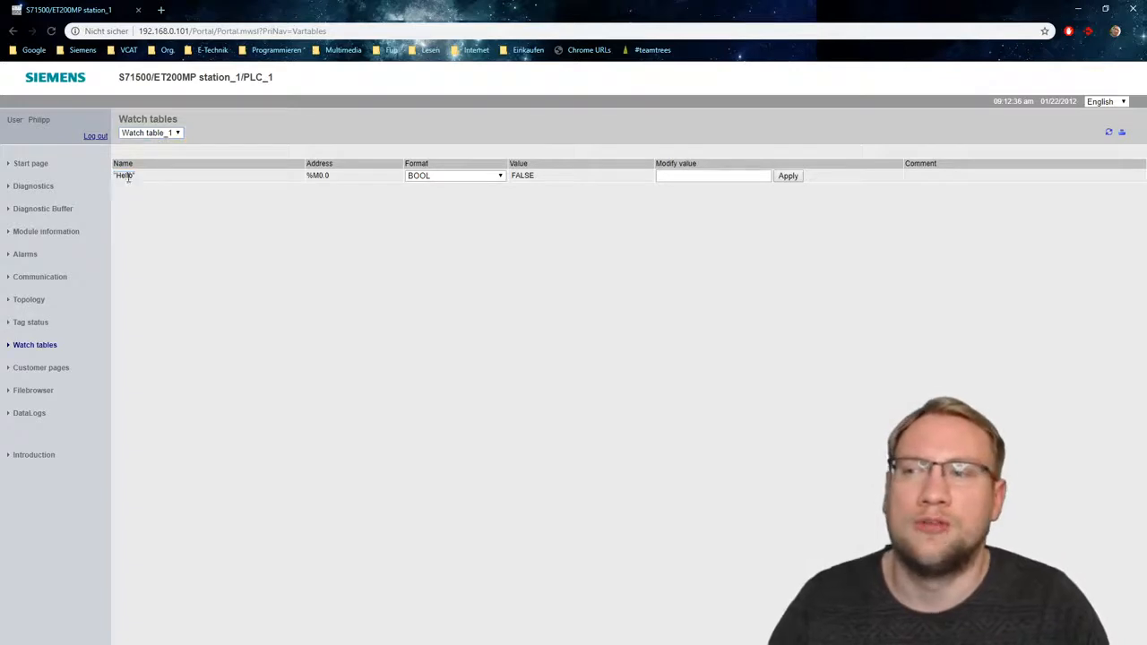
triple_click(127, 177)
left_click(129, 200)
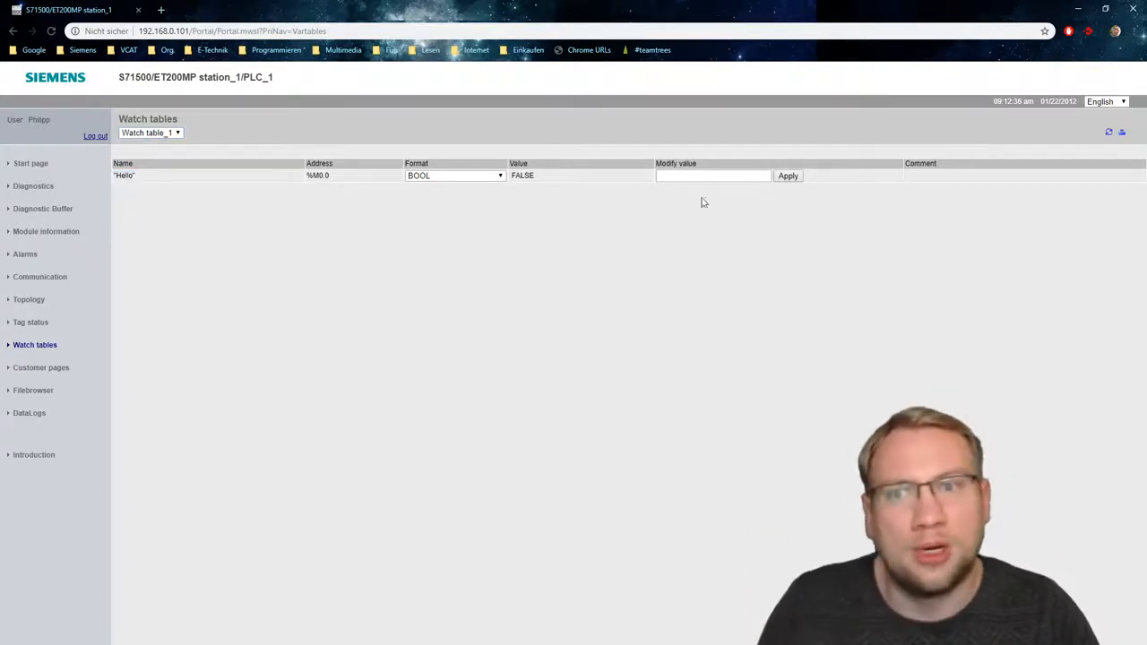
double_click(526, 176)
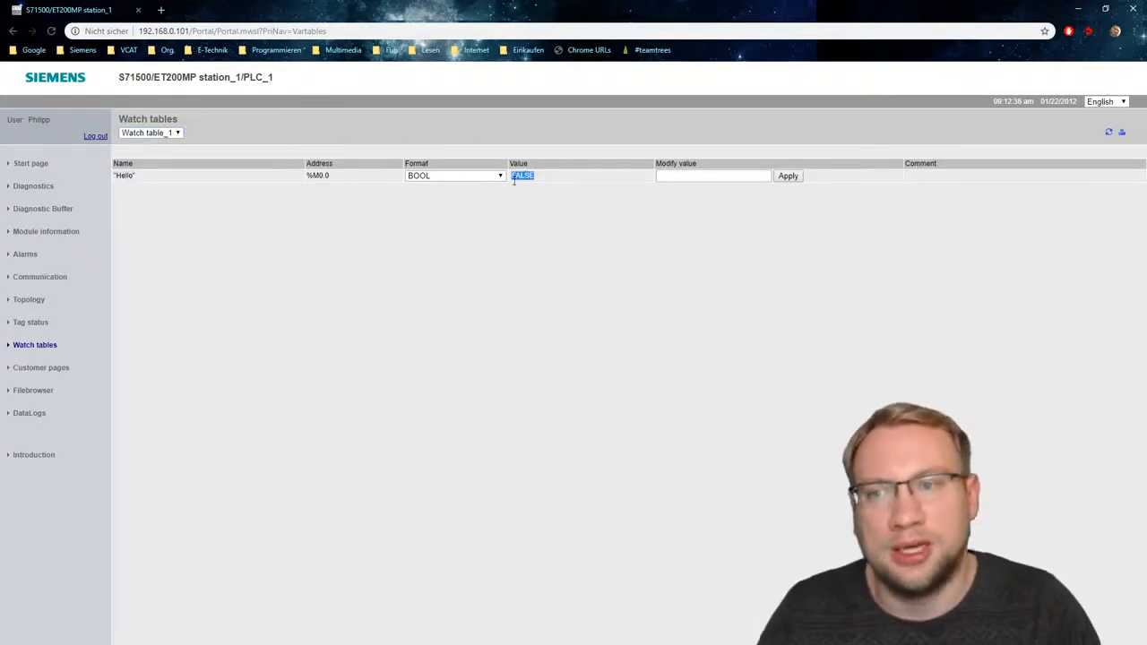
- Modify the value of tag Hello to true on the Watch tables page
left_click(684, 177)
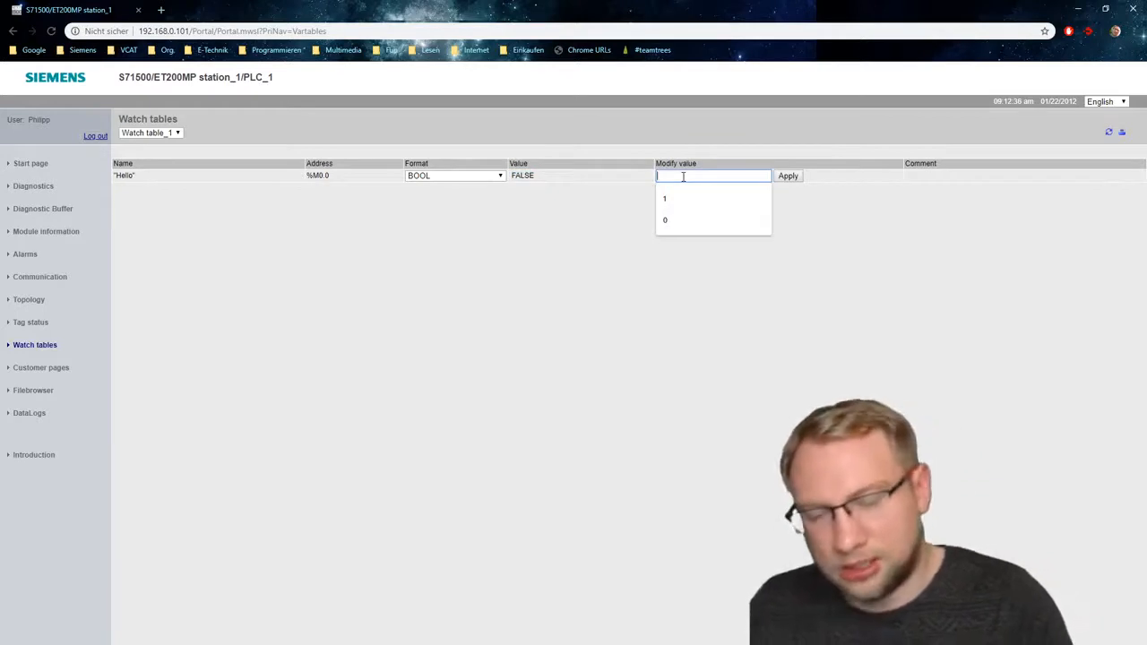
type("true")
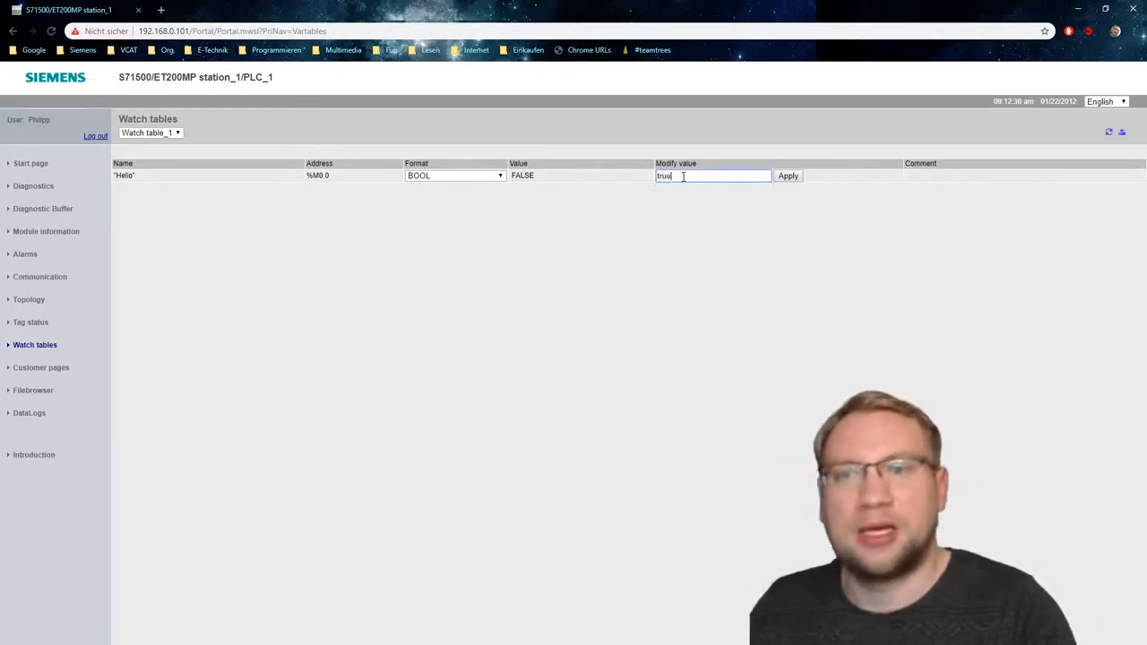
left_click(789, 177)
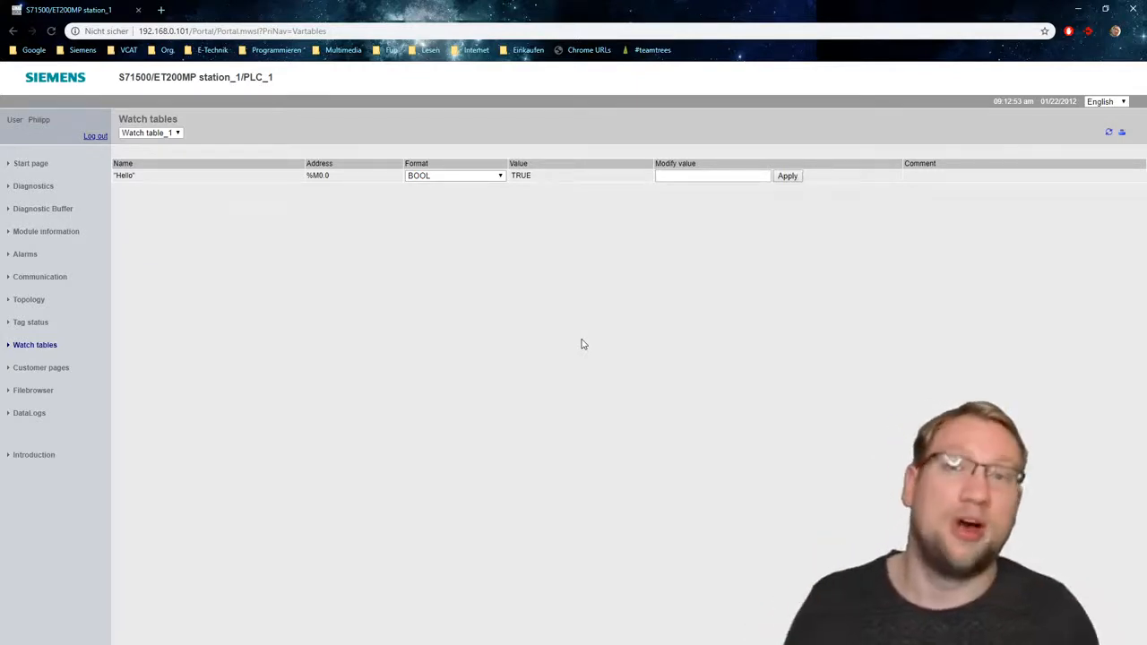
- Look through the web server's Customer pages, Filebrowser, DataLogs and Introduction pages
left_click(65, 372)
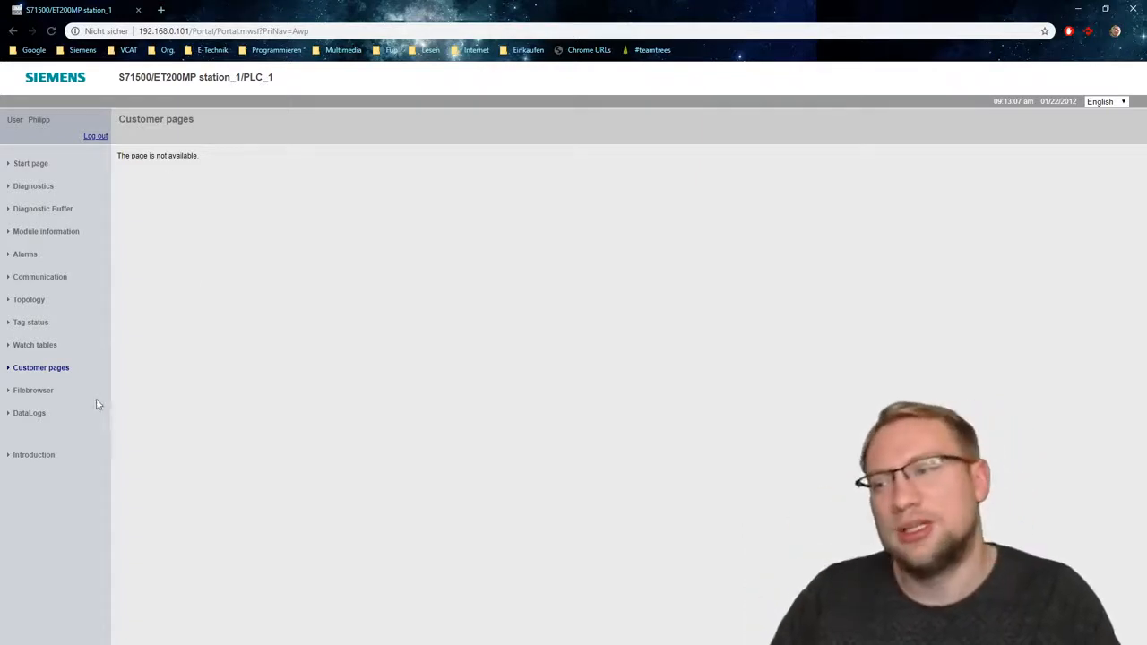
left_click(39, 397)
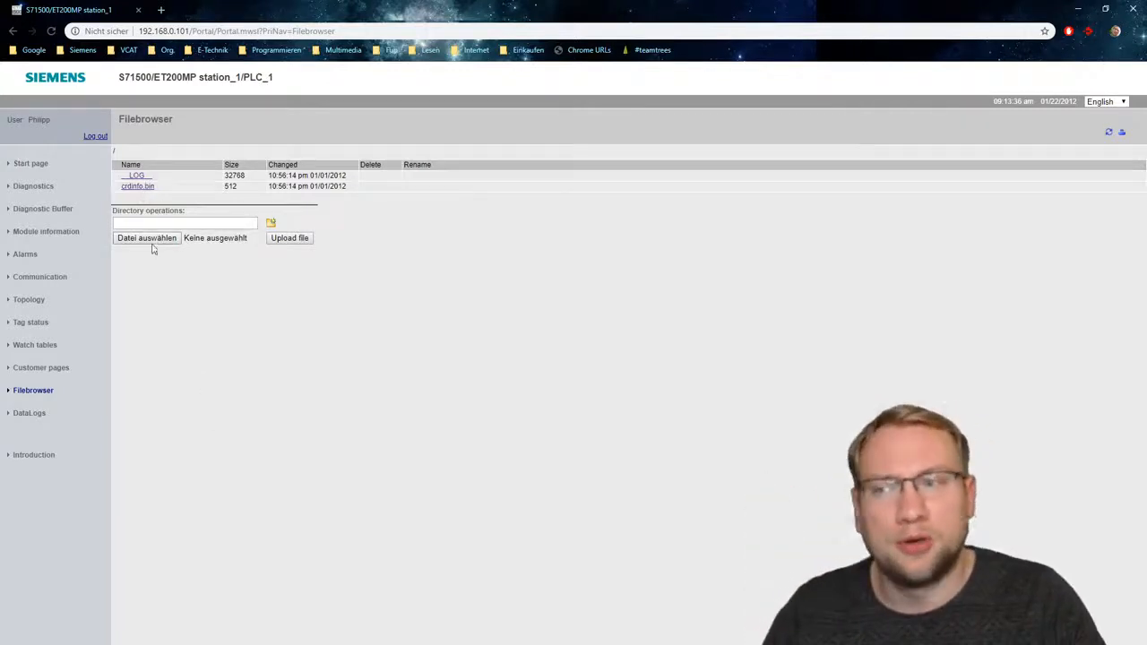
left_click(27, 417)
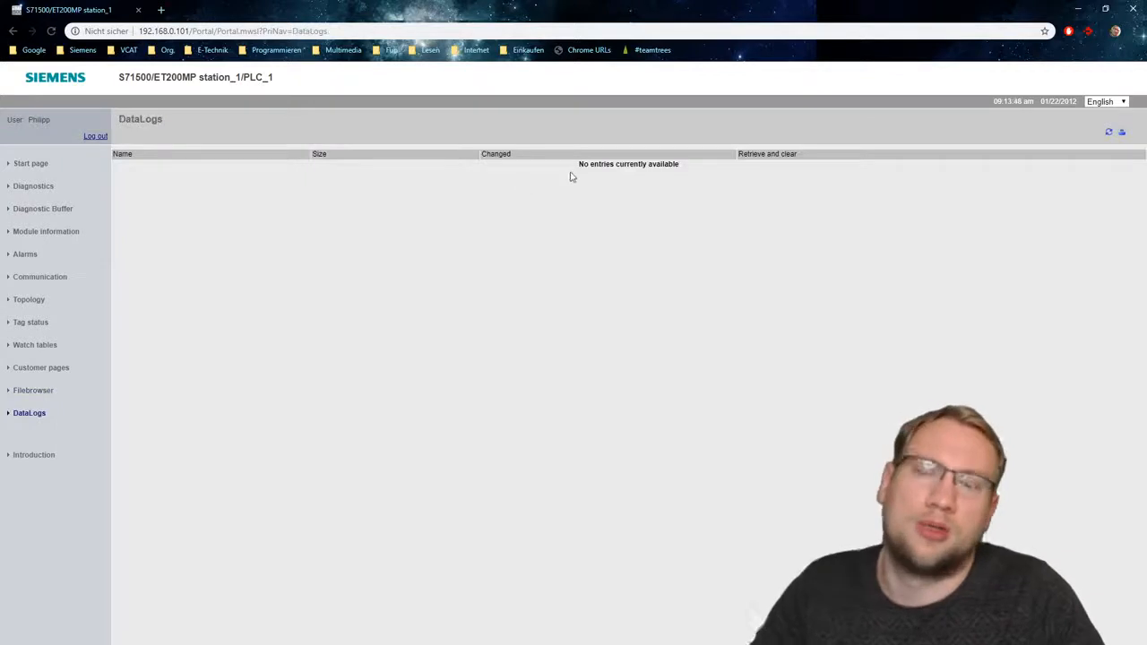
left_click(36, 455)
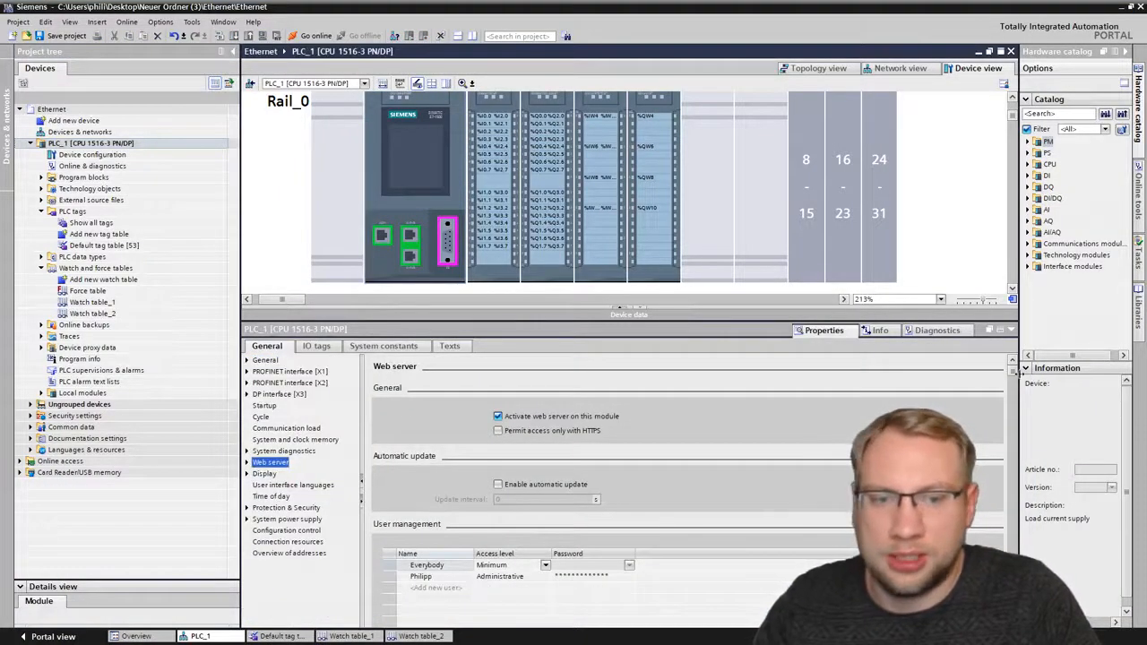
- Switch to TIA Portal and review the user-defined pages settings in PLC_1's web server properties
left_click_drag(1012, 374, 1031, 526)
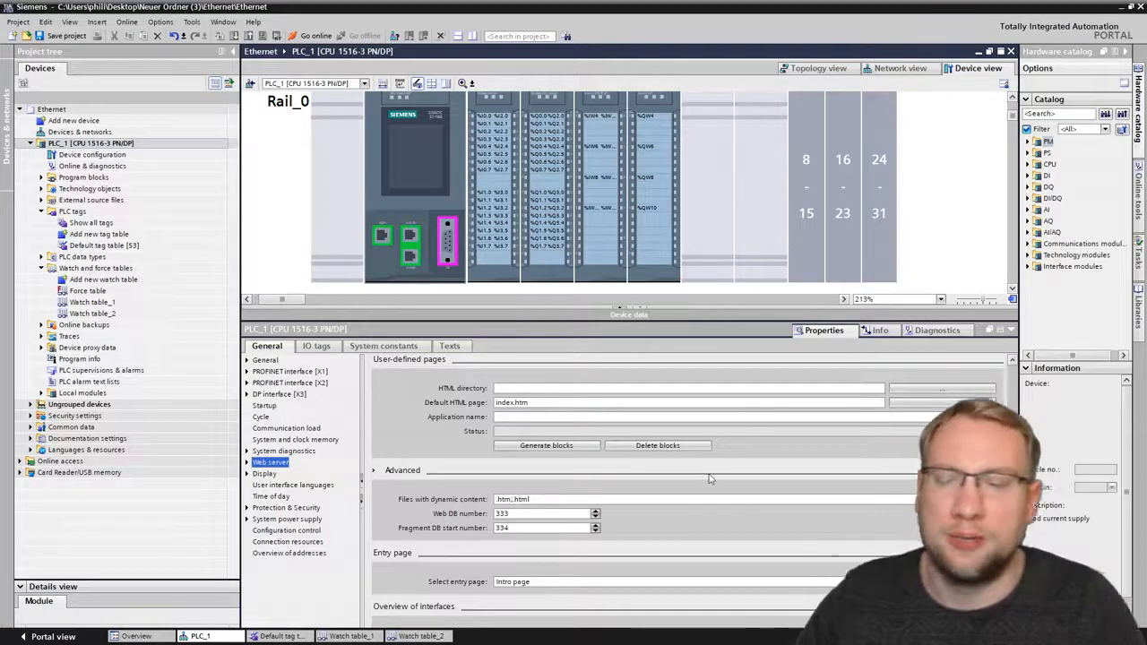
left_click_drag(1014, 527, 842, 333)
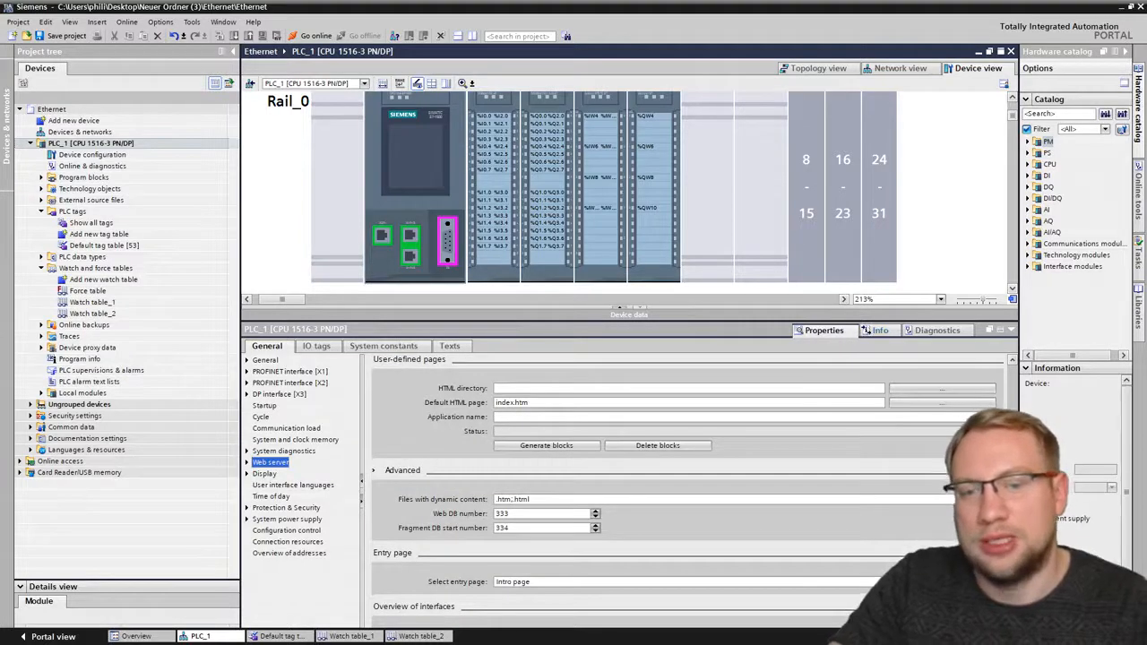
left_click_drag(1013, 527, 1013, 365)
left_click(961, 259)
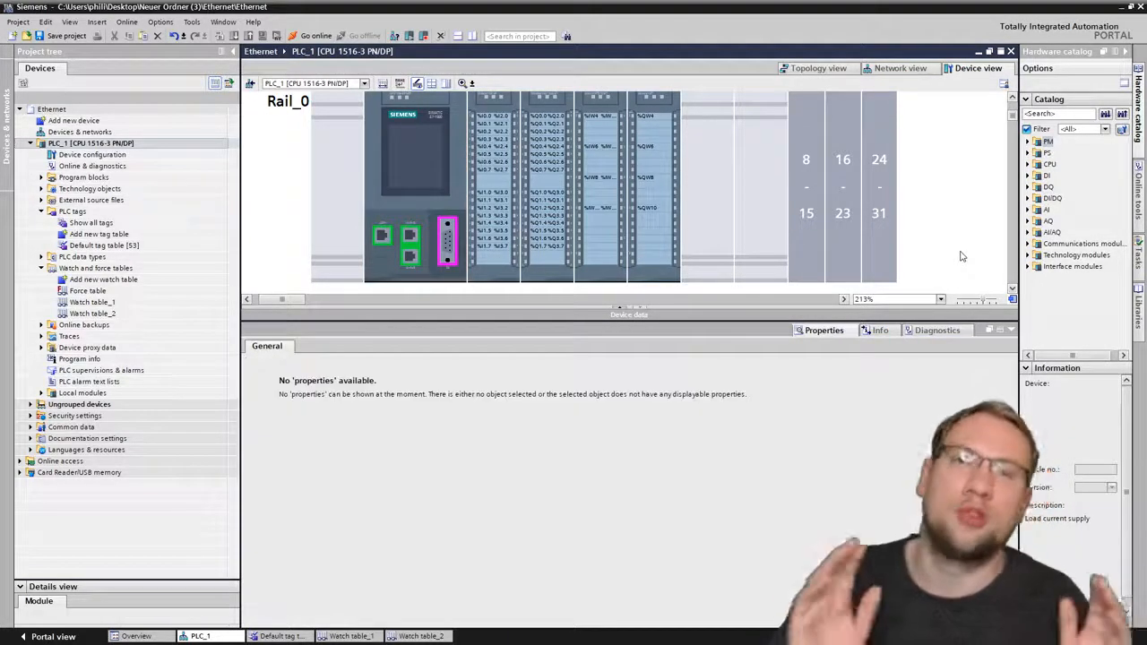